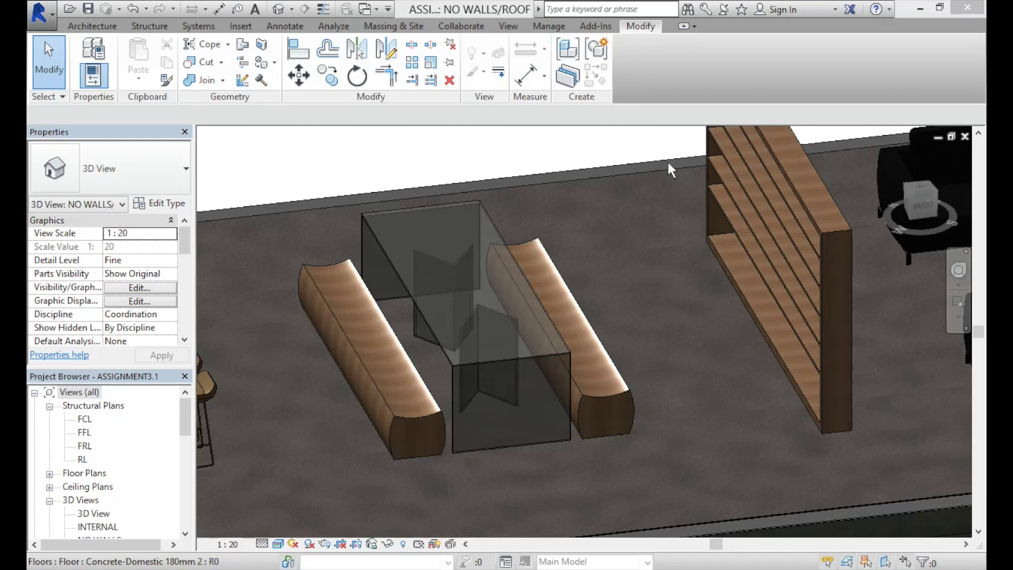
Step: Open the custom dining table family from the 3D view for editing
middle_drag(581, 201, 775, 252)
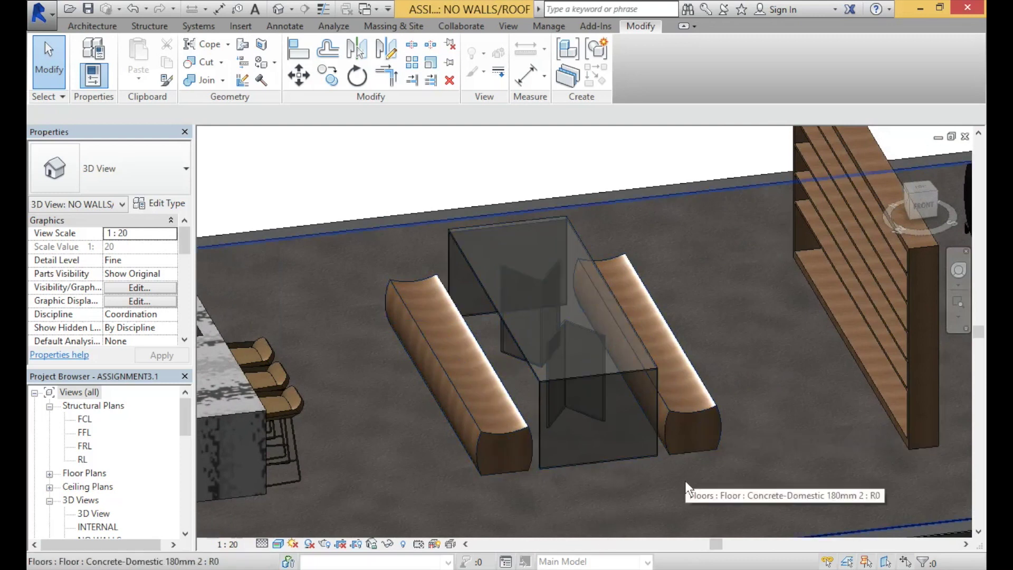
click(593, 360)
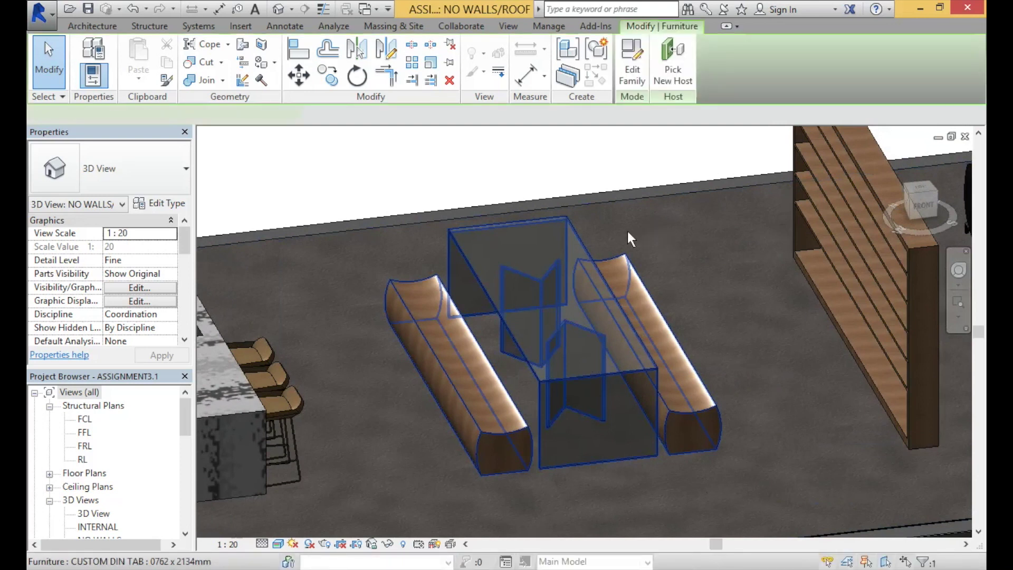
click(632, 68)
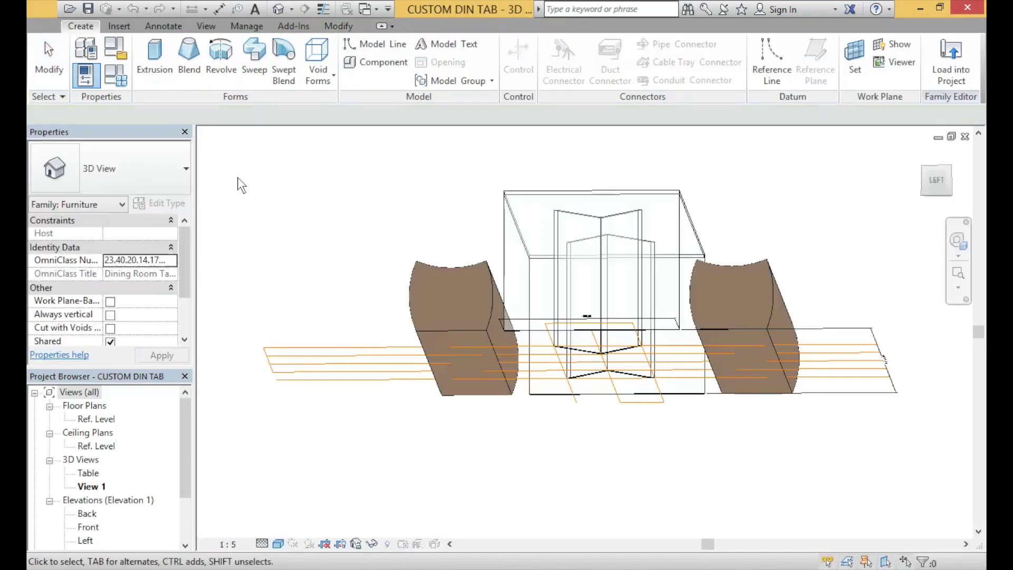
Step: Examine the table and its two benches from several angles in the Realistic visual style and close the family without saving
shift+middle_drag(305, 235, 408, 342)
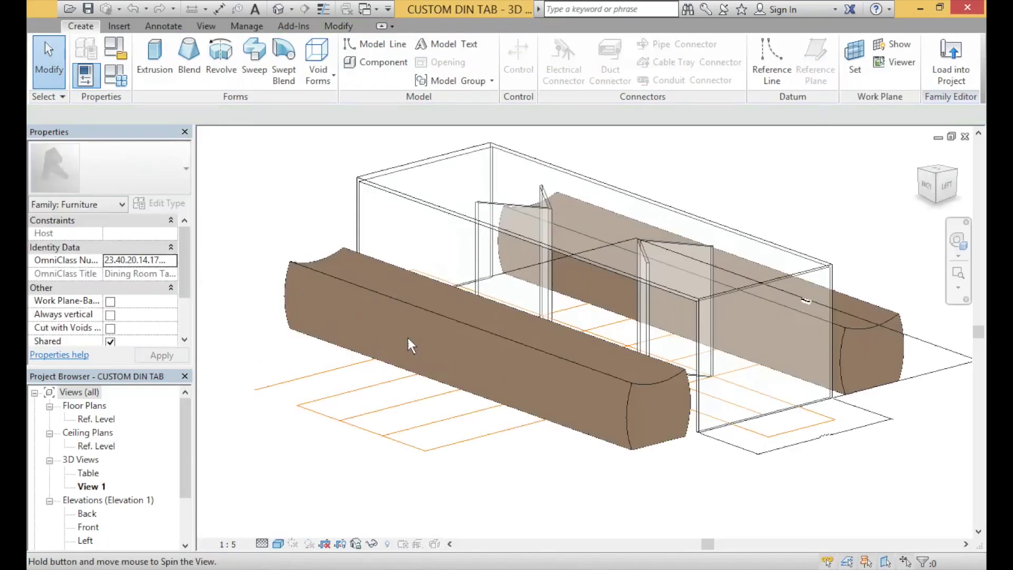
click(278, 544)
click(311, 513)
shift+middle_drag(812, 358, 833, 199)
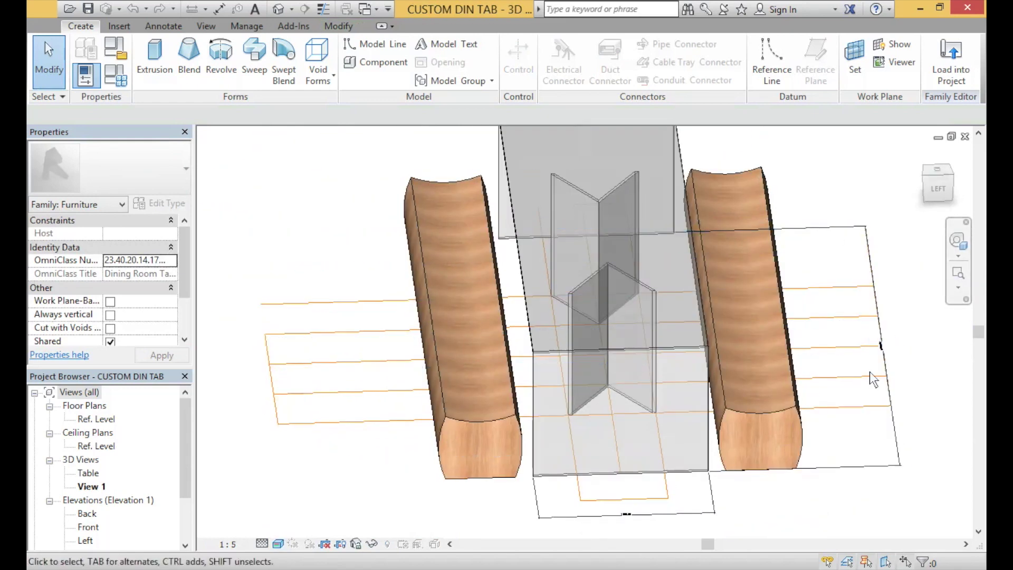
shift+middle_drag(886, 460, 834, 254)
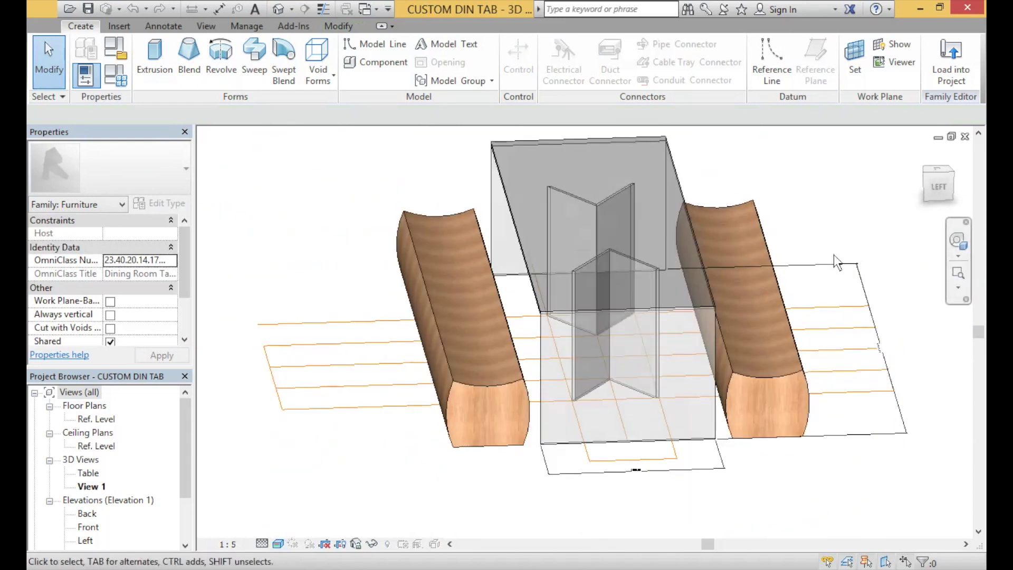
click(964, 137)
click(542, 299)
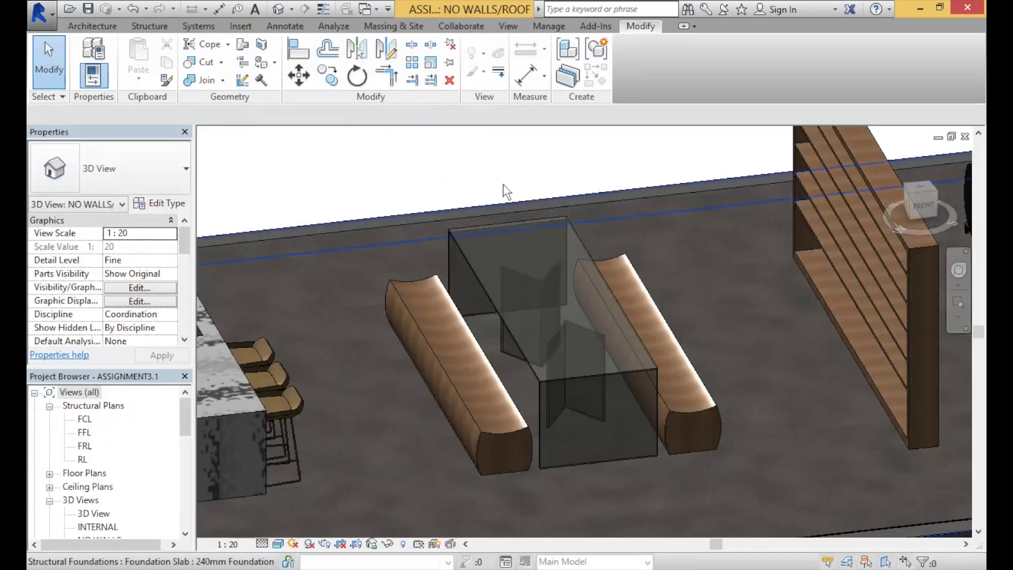
Step: Create a new family from the Metric Furniture template
click(46, 17)
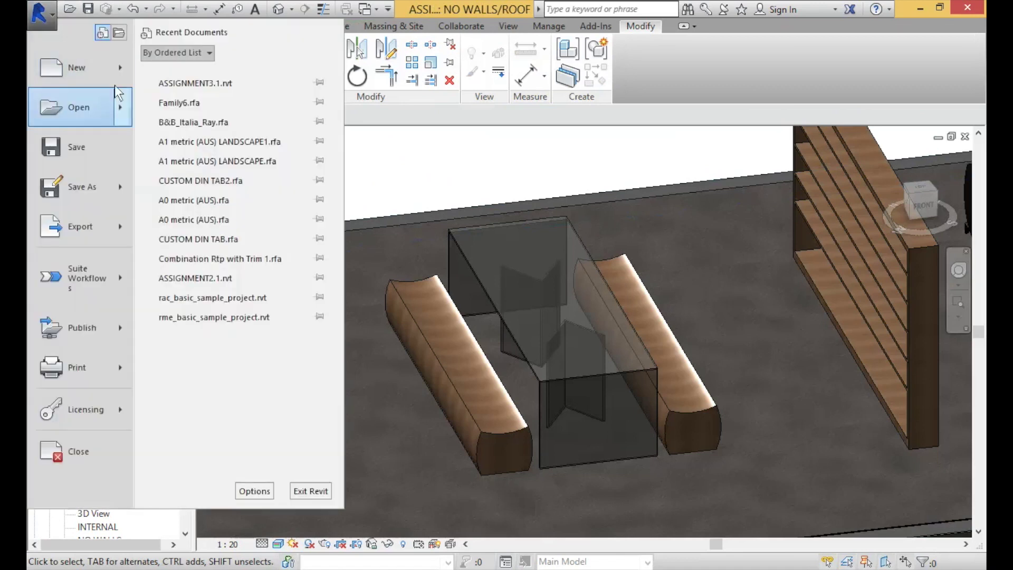
mouse_move(118, 70)
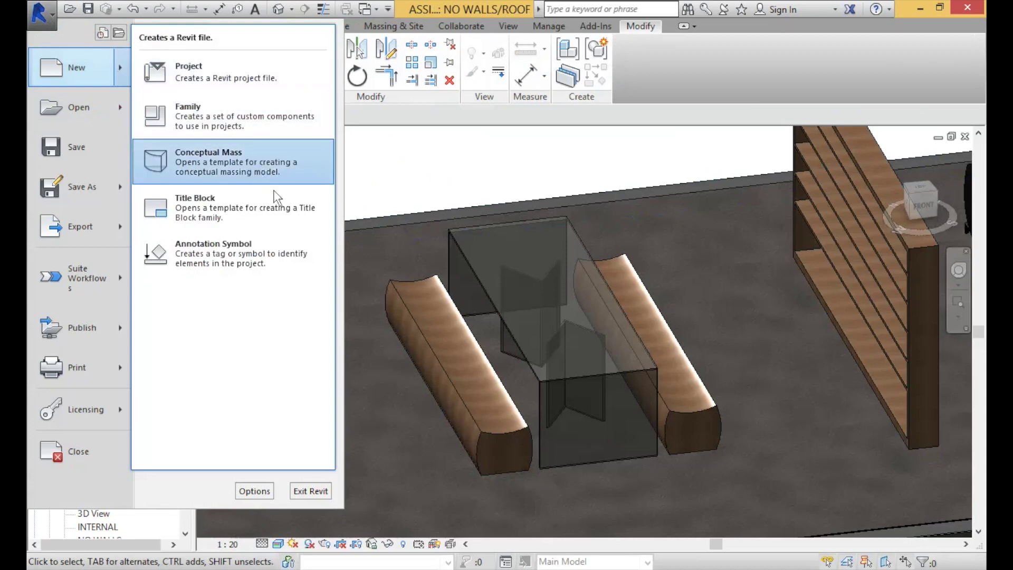
click(283, 120)
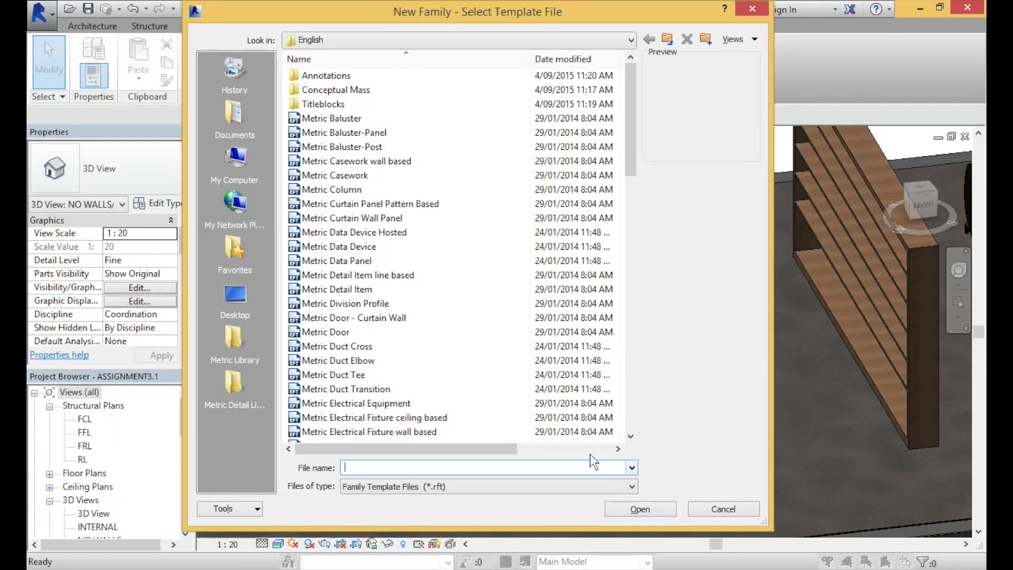
drag(630, 148, 614, 203)
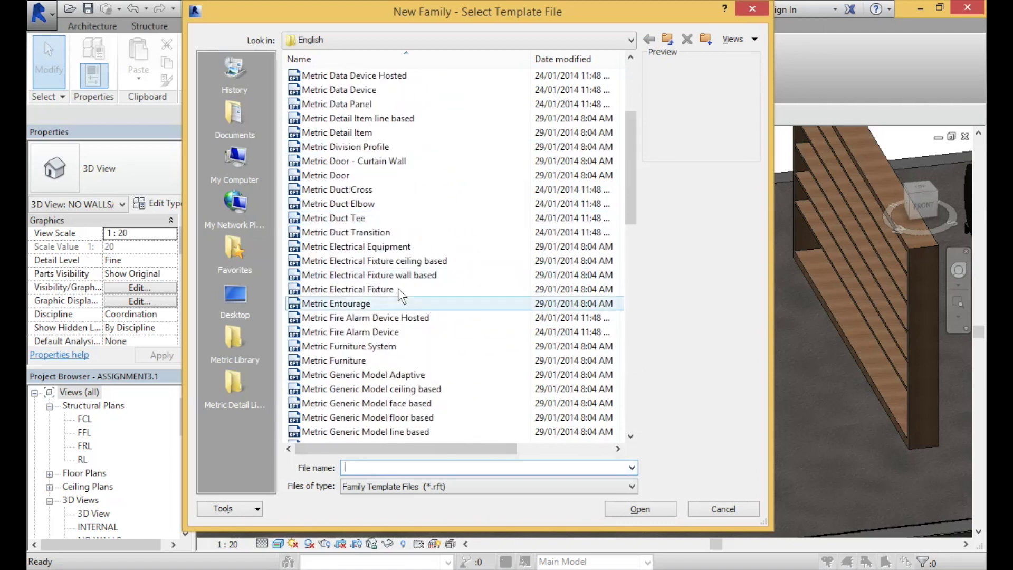
click(364, 361)
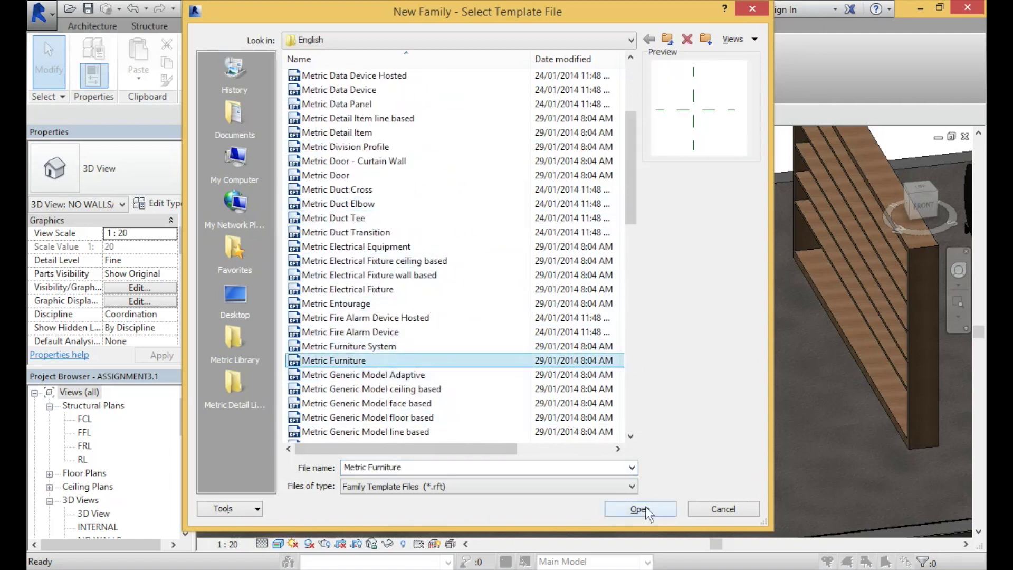
click(656, 508)
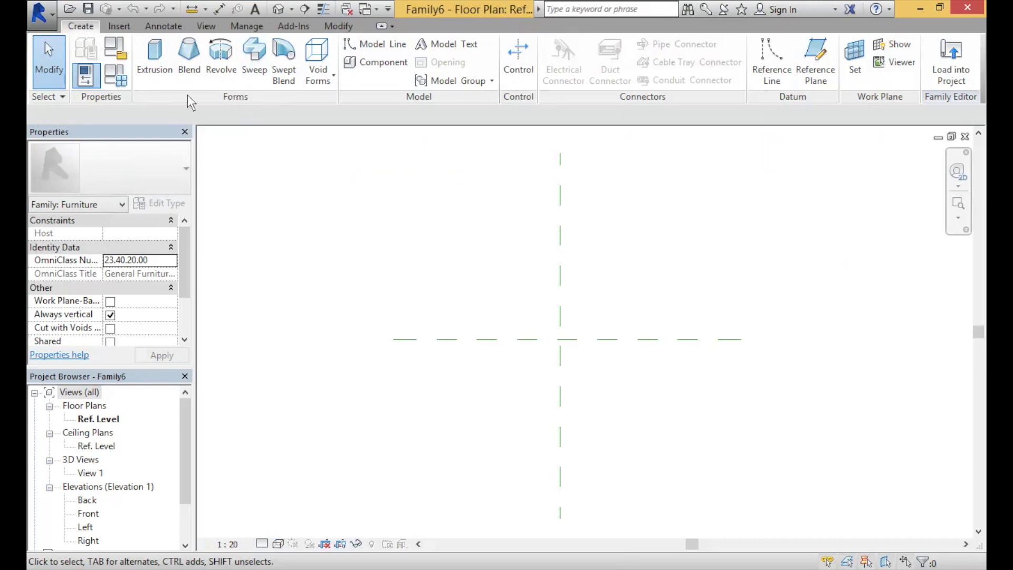
Step: Create a rectangular extrusion about 1000 mm wide and 3000 mm long around the reference planes, with a depth of 250 mm
click(153, 53)
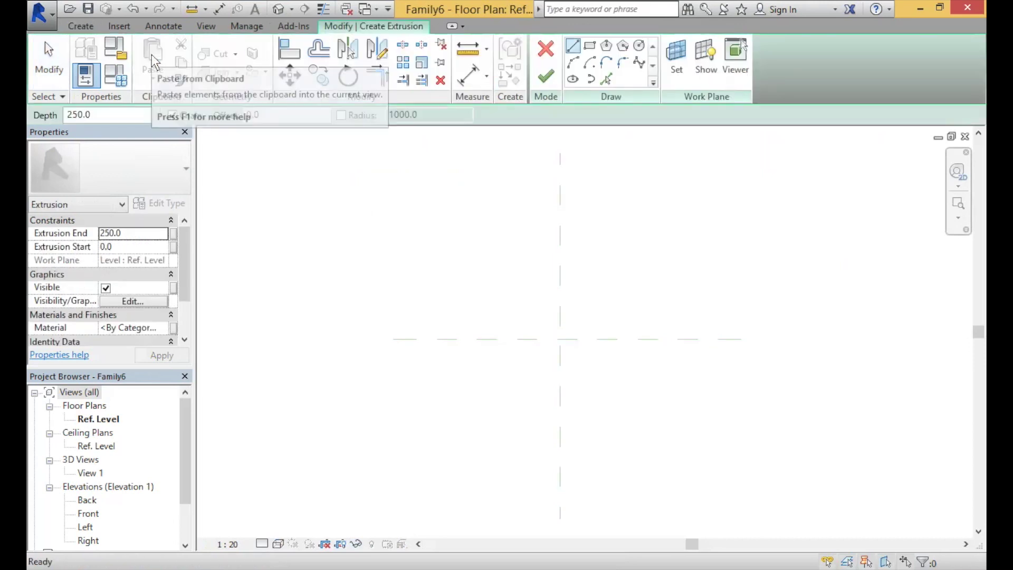
click(589, 46)
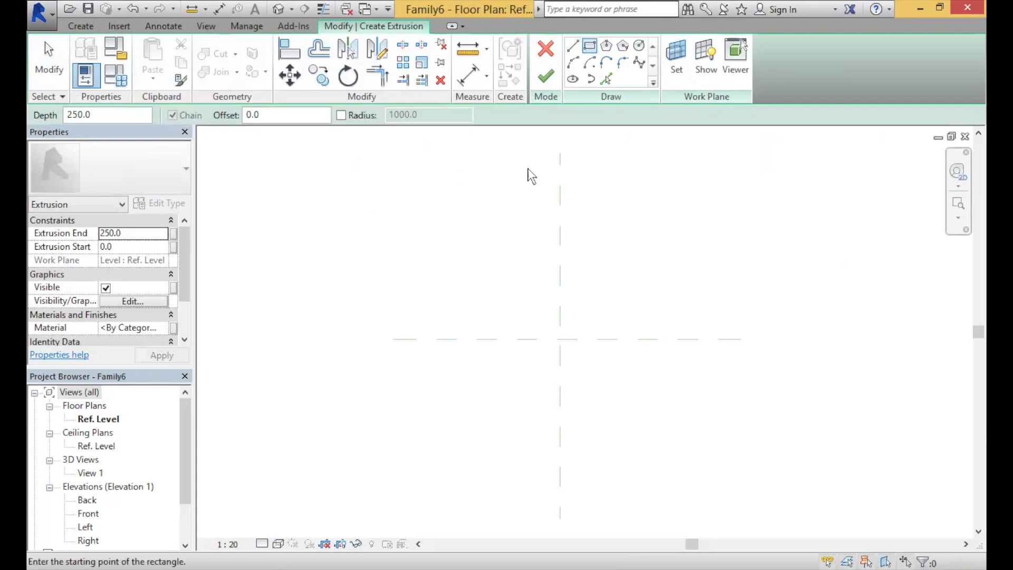
click(501, 161)
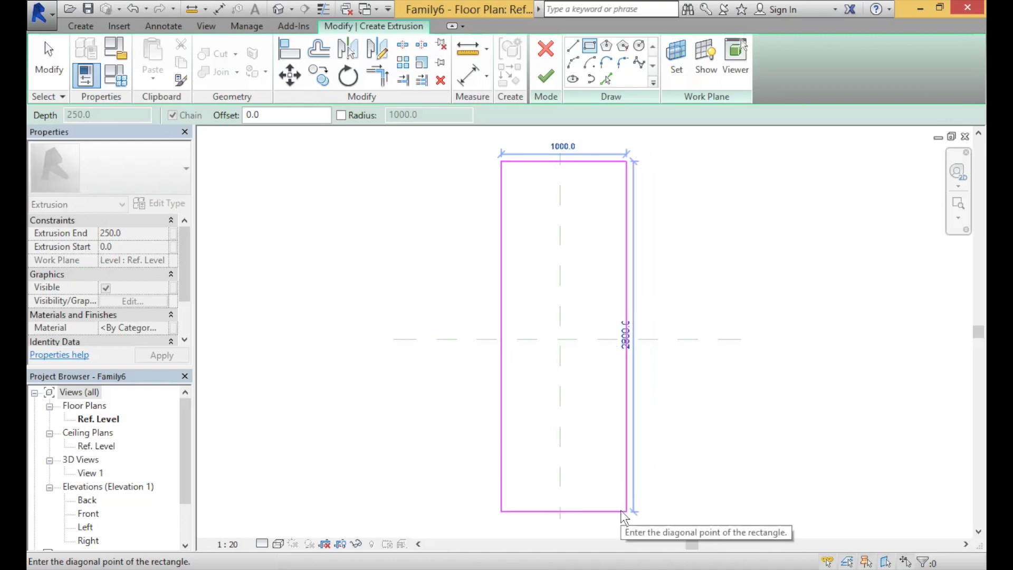
click(628, 542)
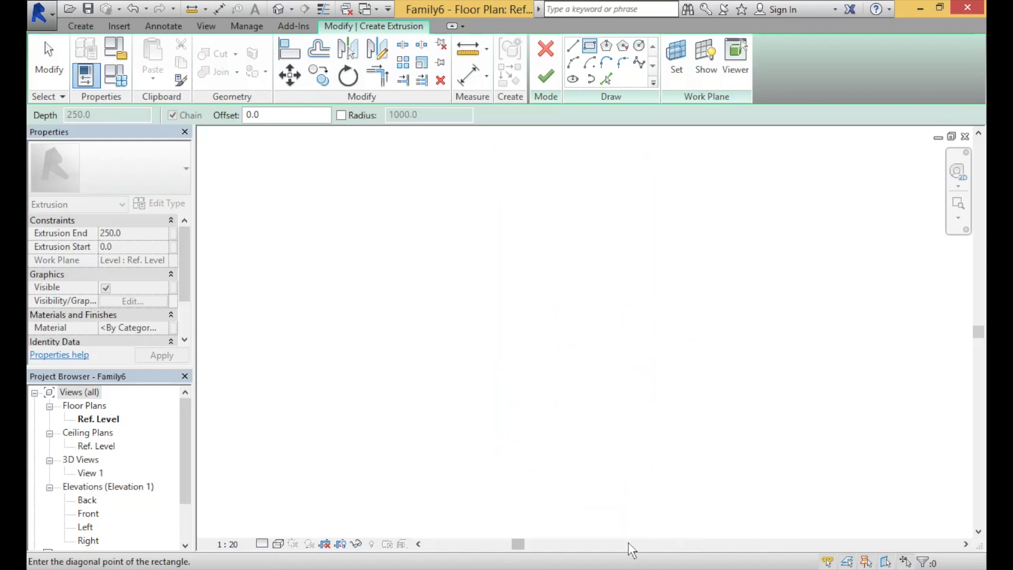
click(543, 79)
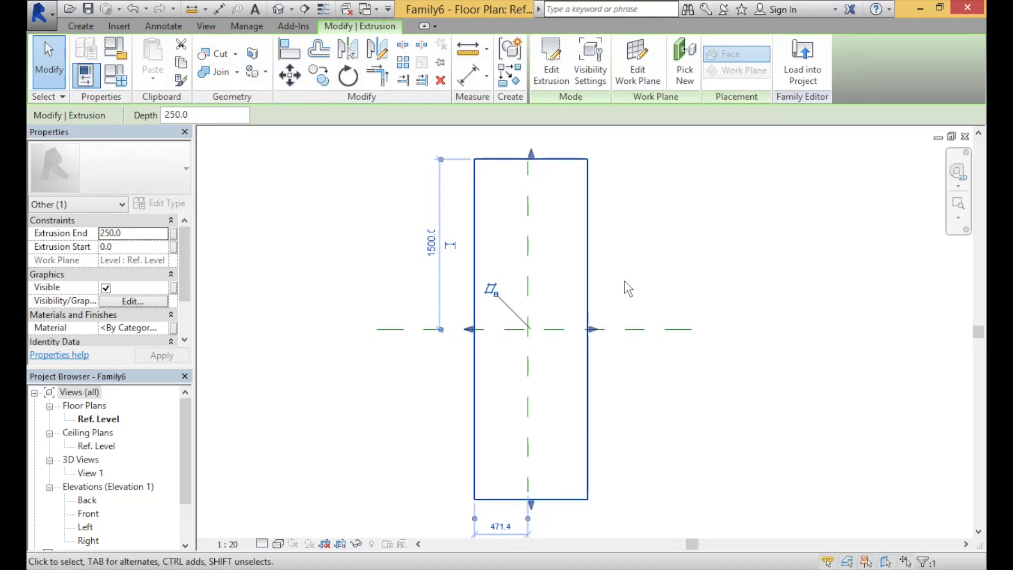
Step: Move the rectangular extrusion horizontally so its midpoint lies on the vertical reference plane
click(290, 76)
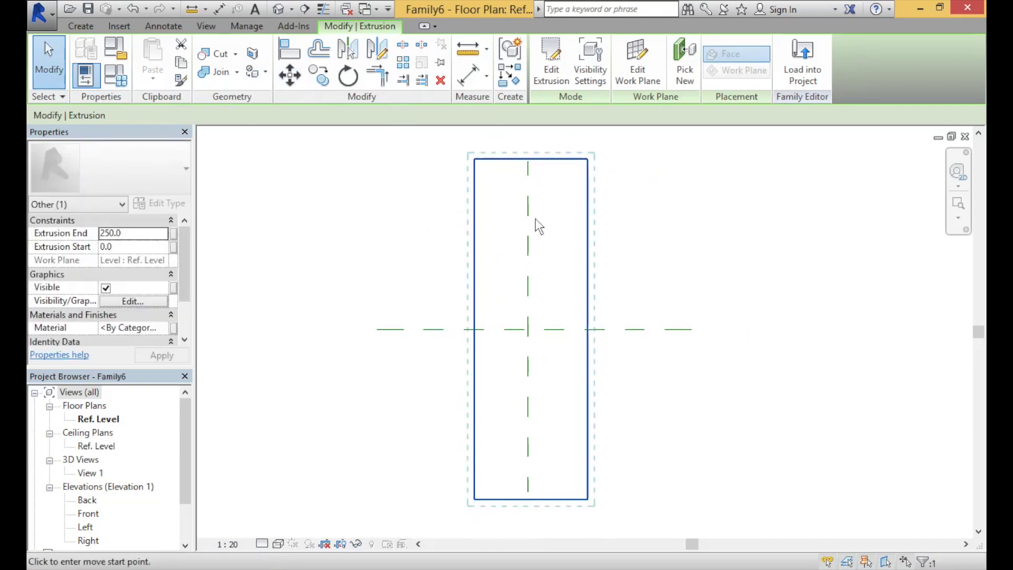
click(529, 160)
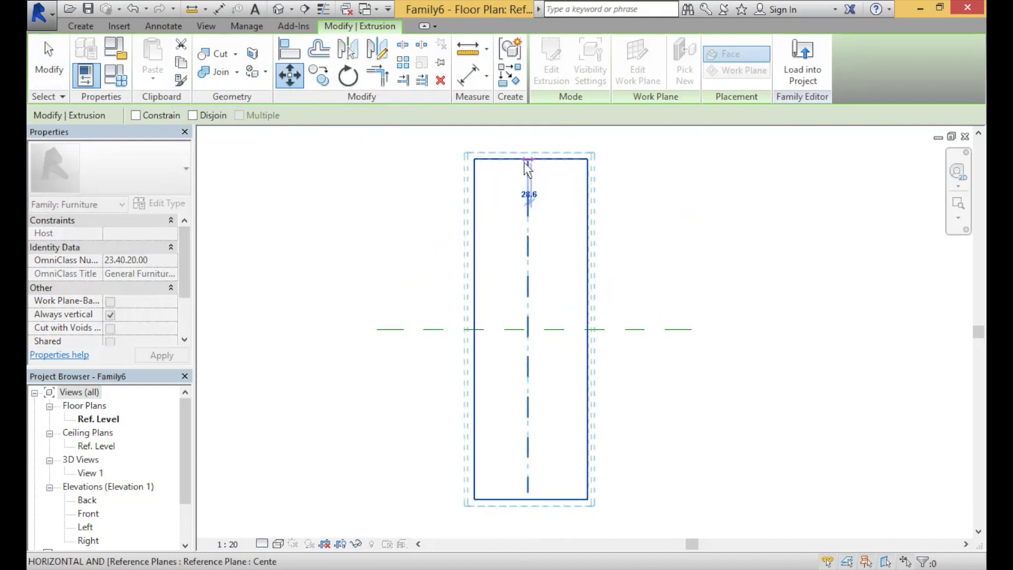
click(524, 163)
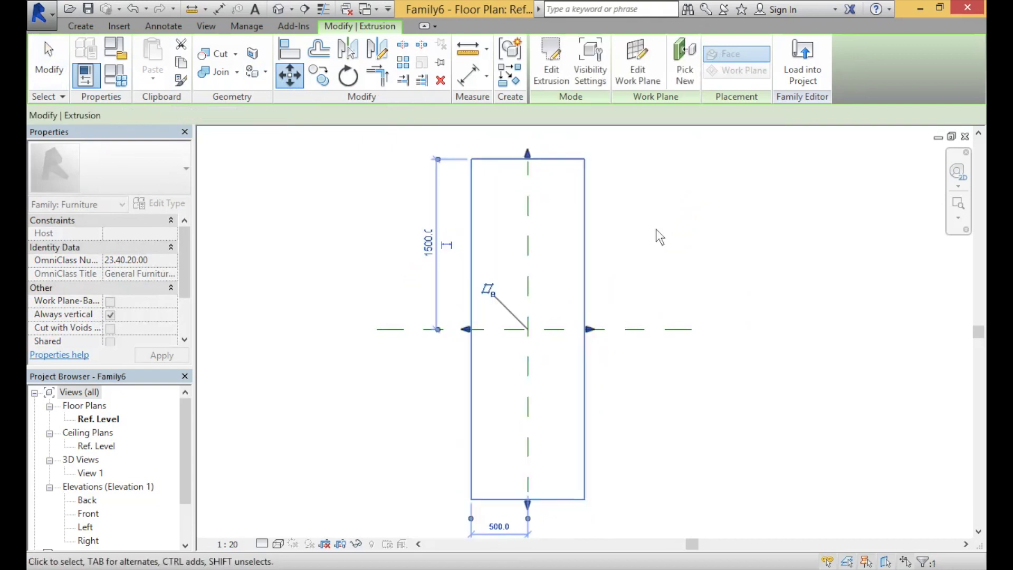
click(712, 431)
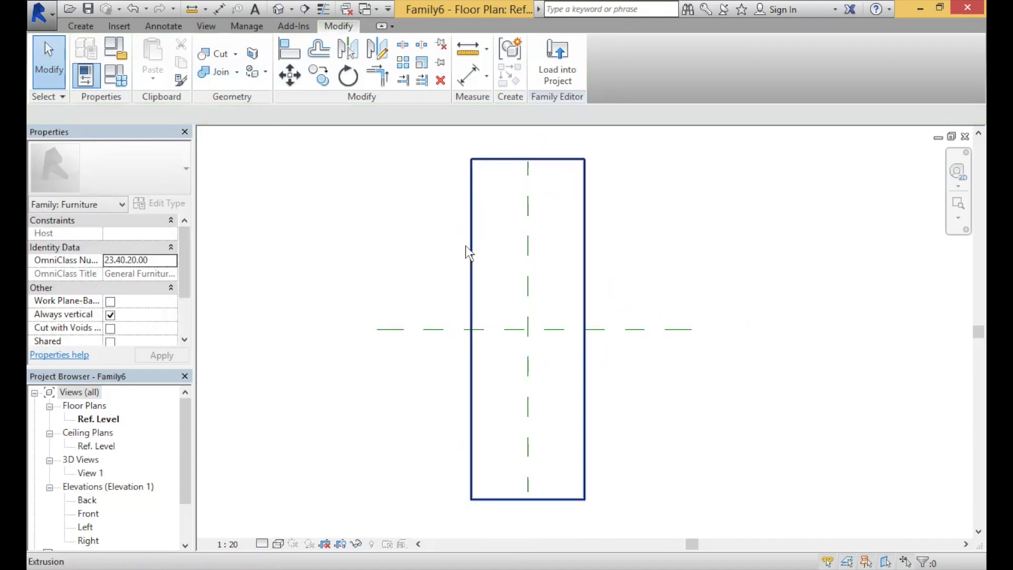
Step: Create a second extrusion, a 1000 by 20 mm strip inside the rectangle's upper short edge, with a depth of 250 mm
click(86, 26)
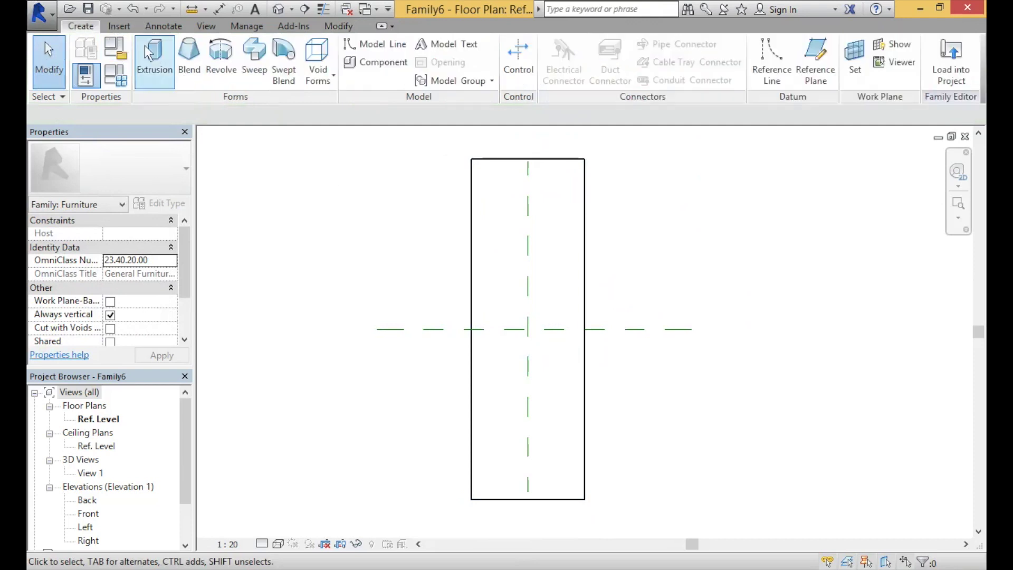
click(153, 52)
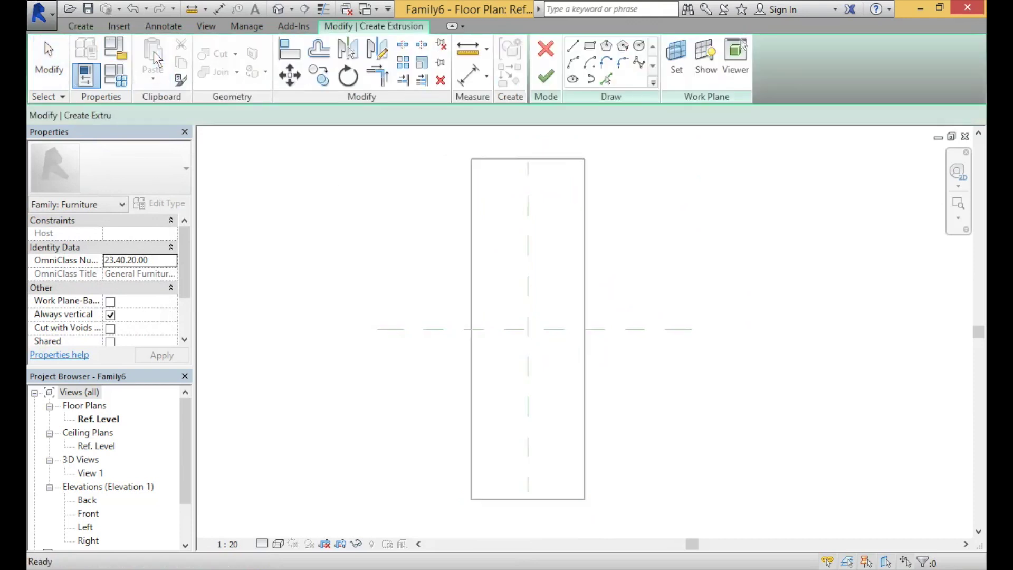
scroll(485, 165, up, 1)
scroll(486, 164, up, 3)
middle_drag(534, 174, 473, 307)
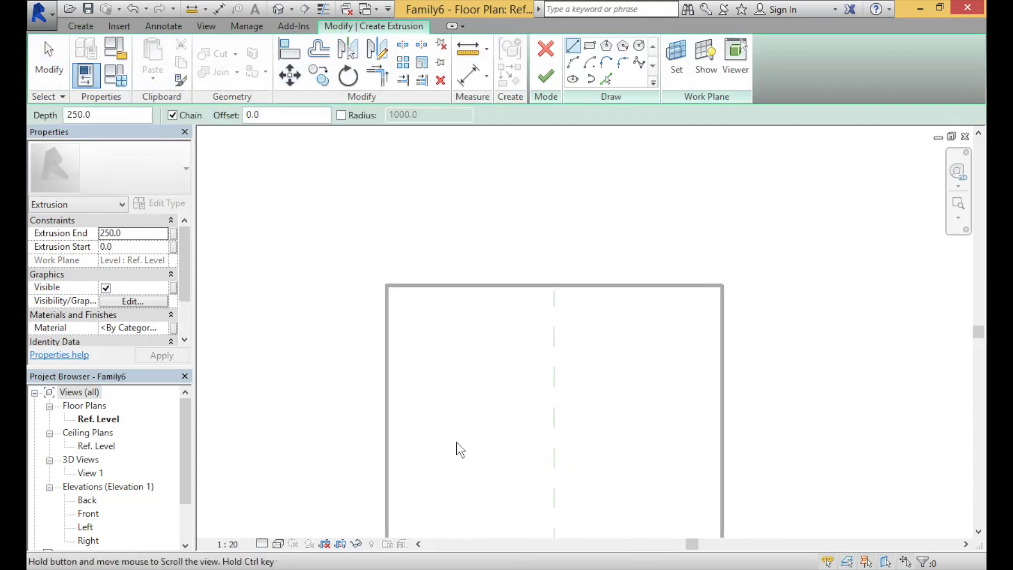
scroll(491, 341, up, 3)
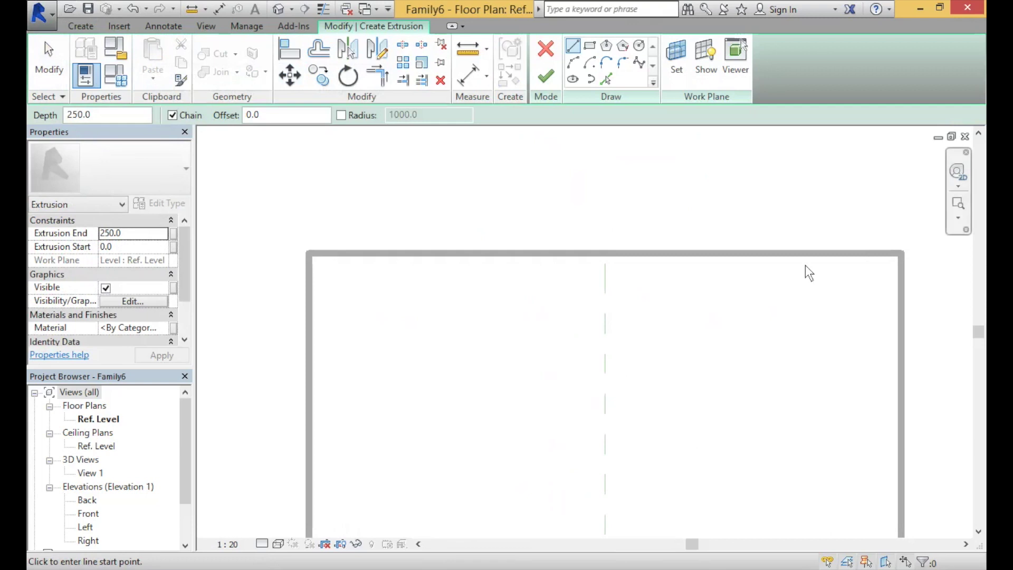
click(310, 254)
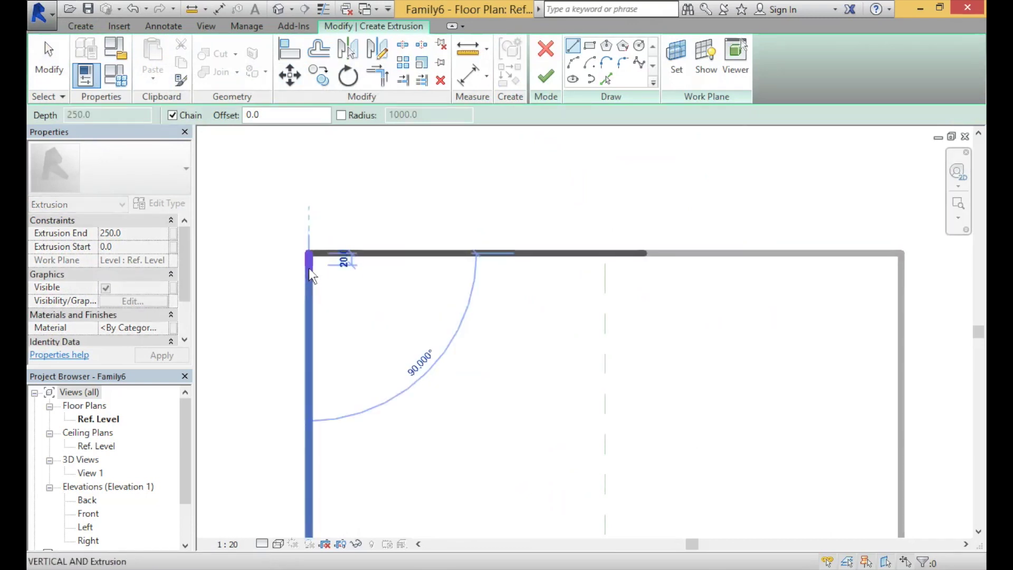
click(901, 254)
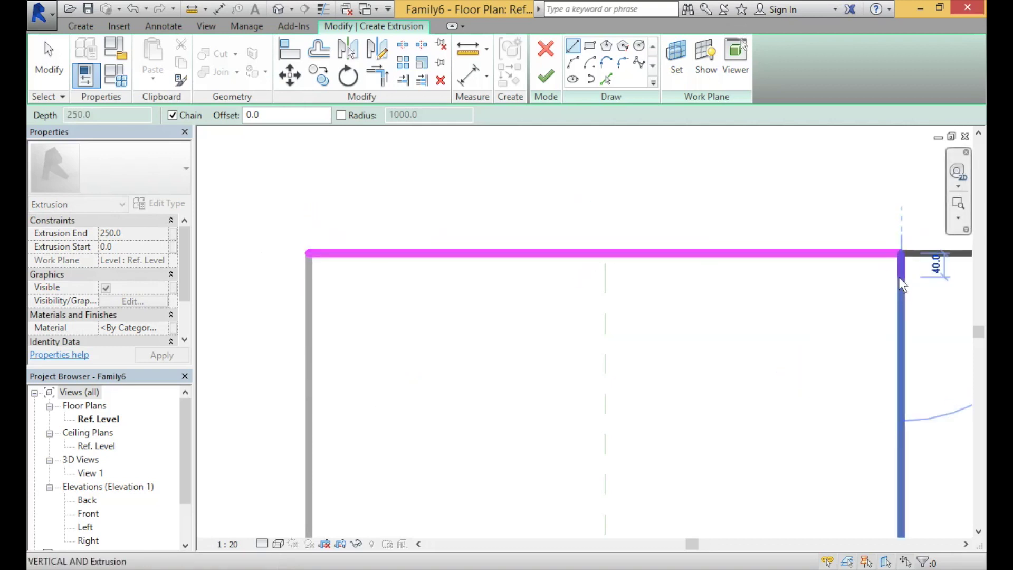
click(903, 266)
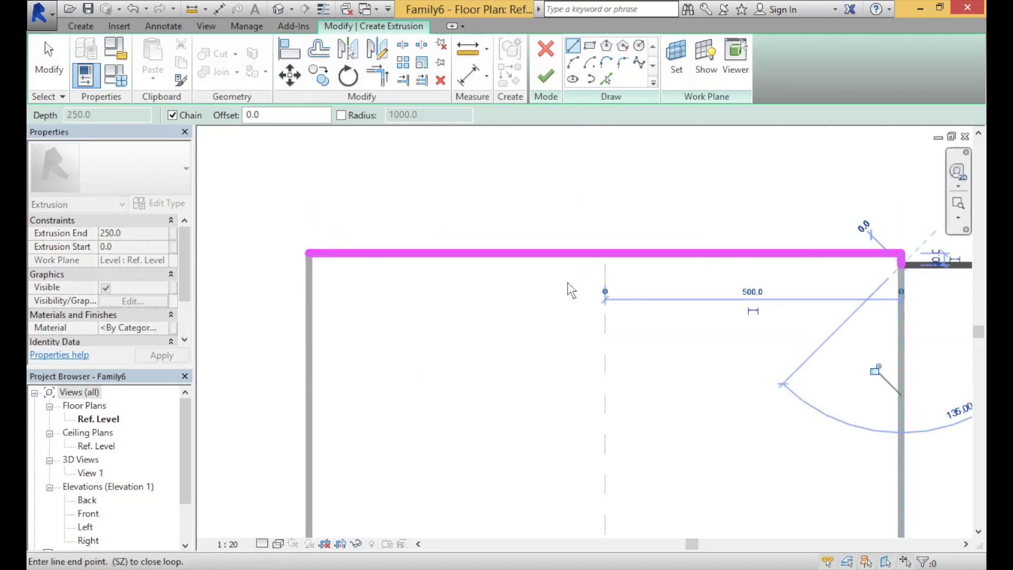
click(309, 264)
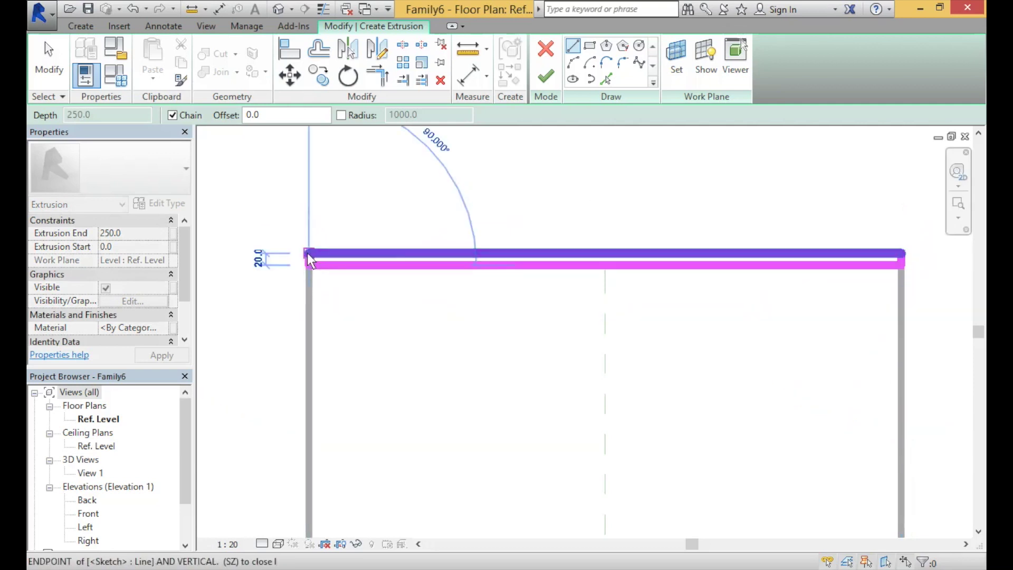
click(309, 258)
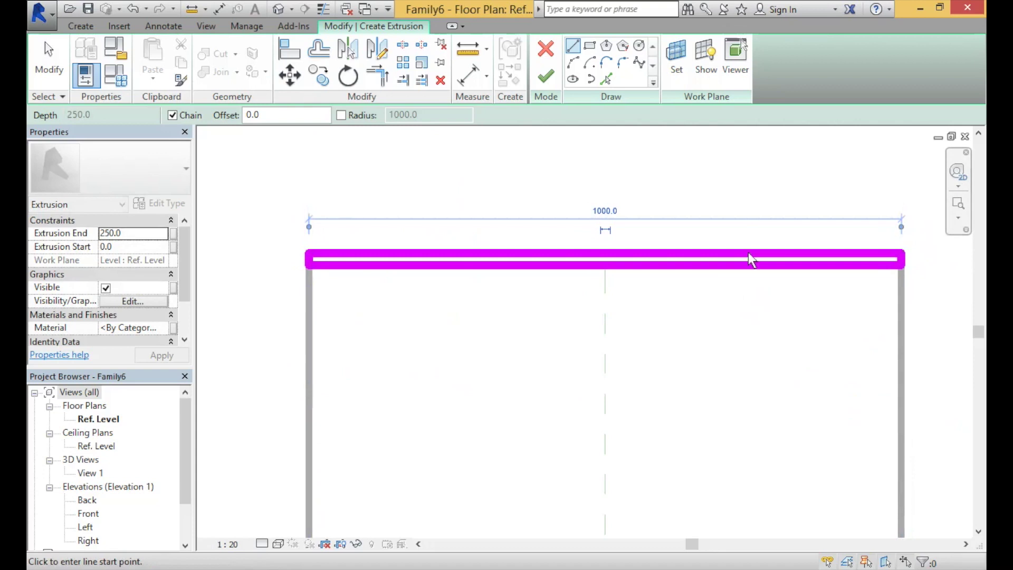
click(546, 79)
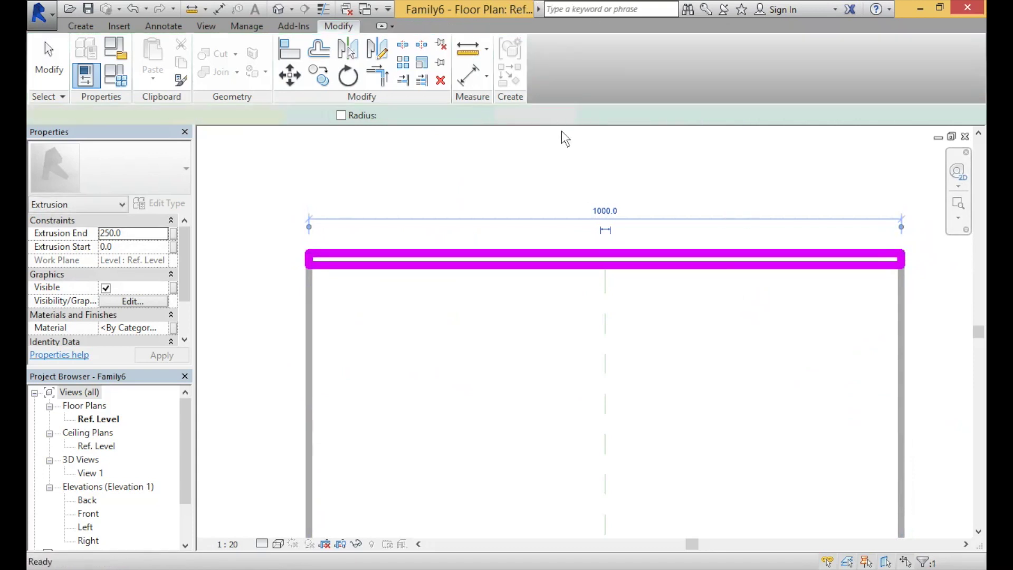
scroll(627, 186, down, 3)
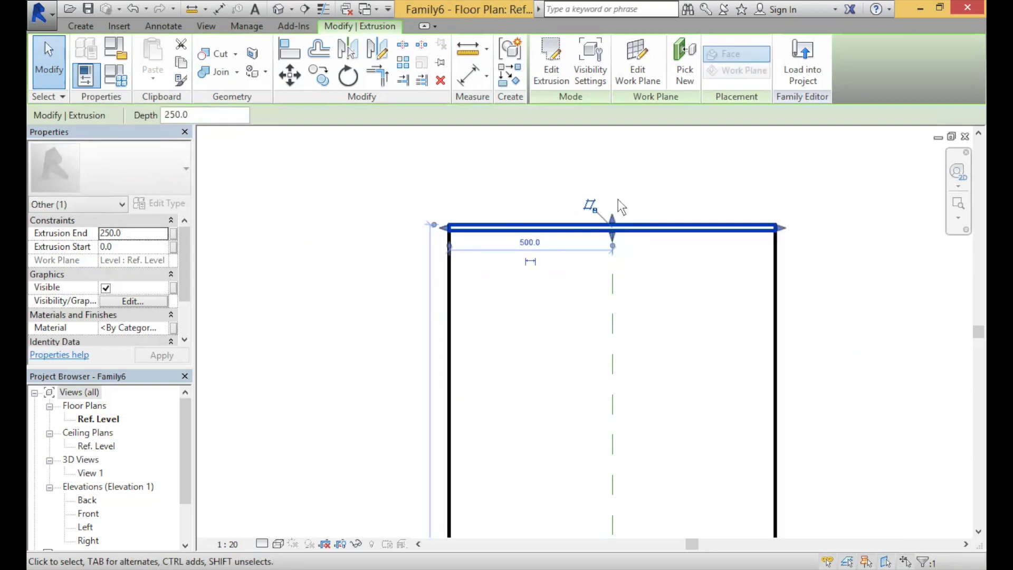
scroll(698, 275, down, 1)
scroll(755, 342, down, 1)
middle_drag(755, 341, 594, 141)
key(Escape)
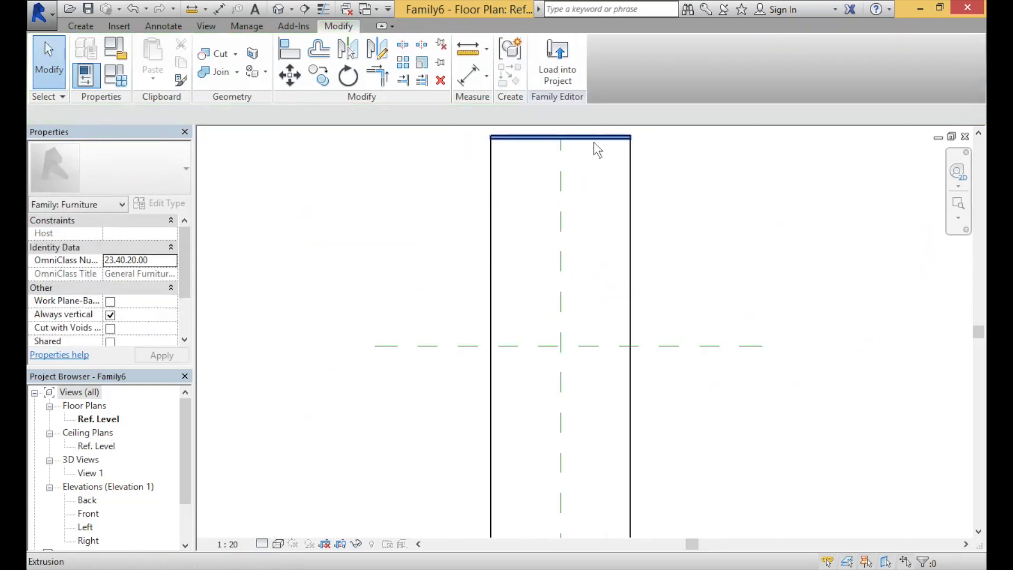
scroll(694, 266, down, 3)
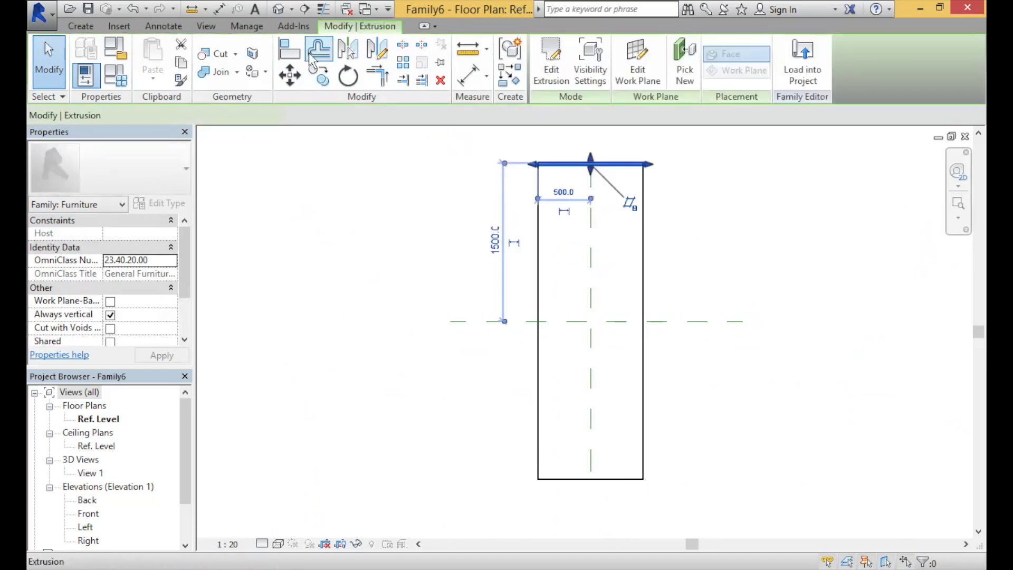
Step: Mirror the end strip extrusion about the horizontal reference plane to the rectangle's opposite short edge
click(350, 53)
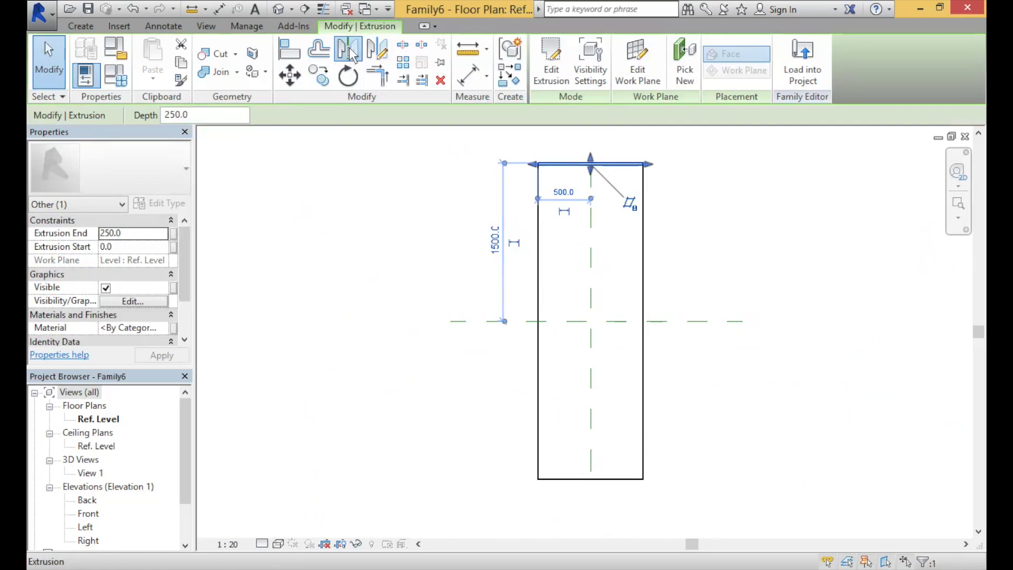
click(620, 321)
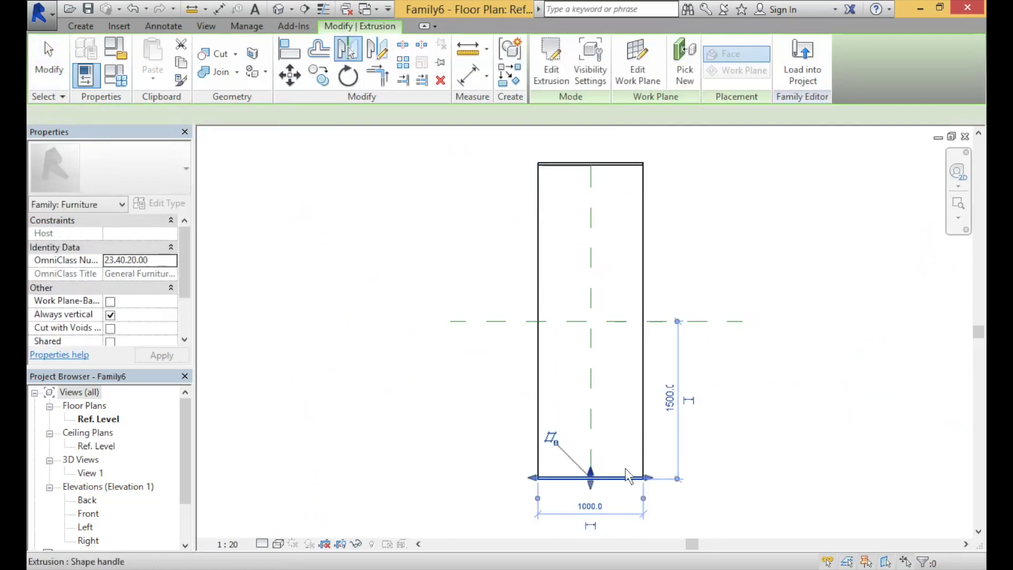
key(Escape)
key(Escape)
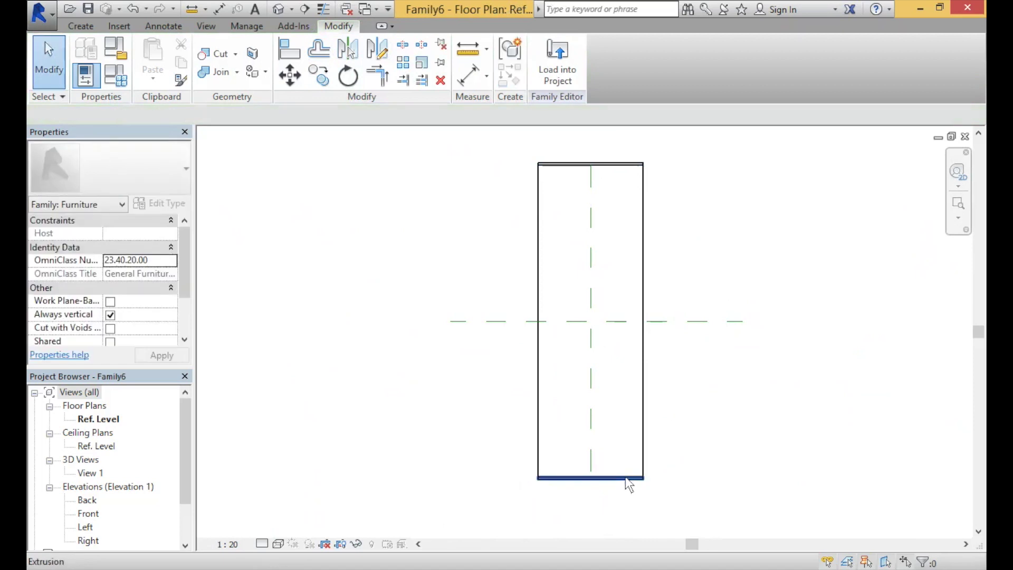
scroll(630, 485, up, 5)
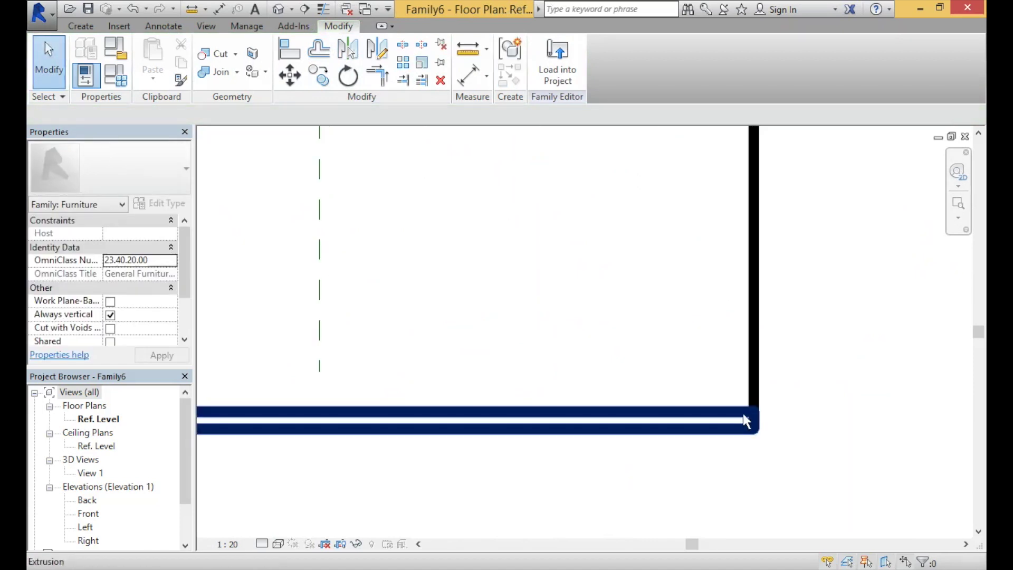
scroll(917, 349, down, 5)
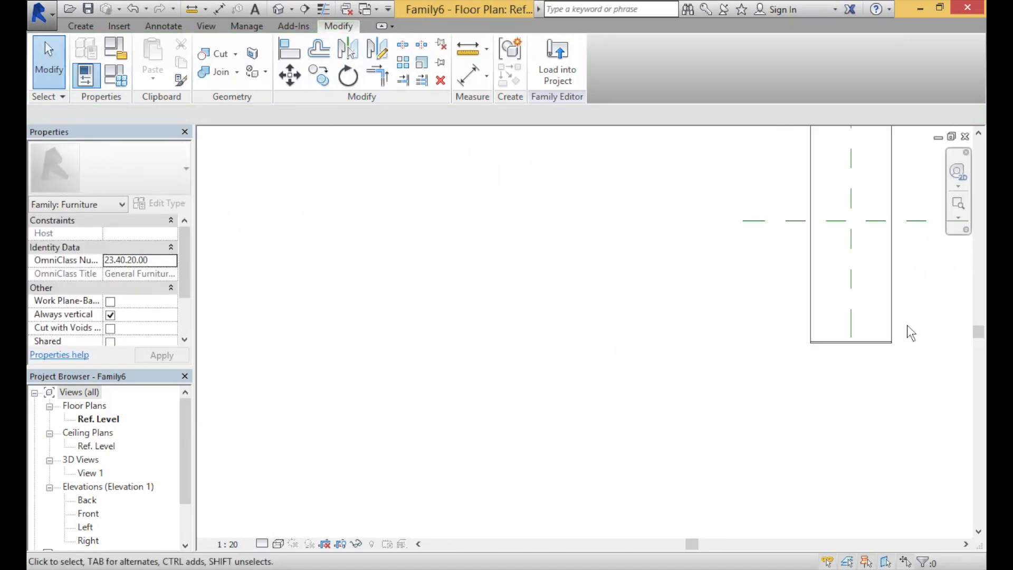
middle_drag(904, 265, 738, 356)
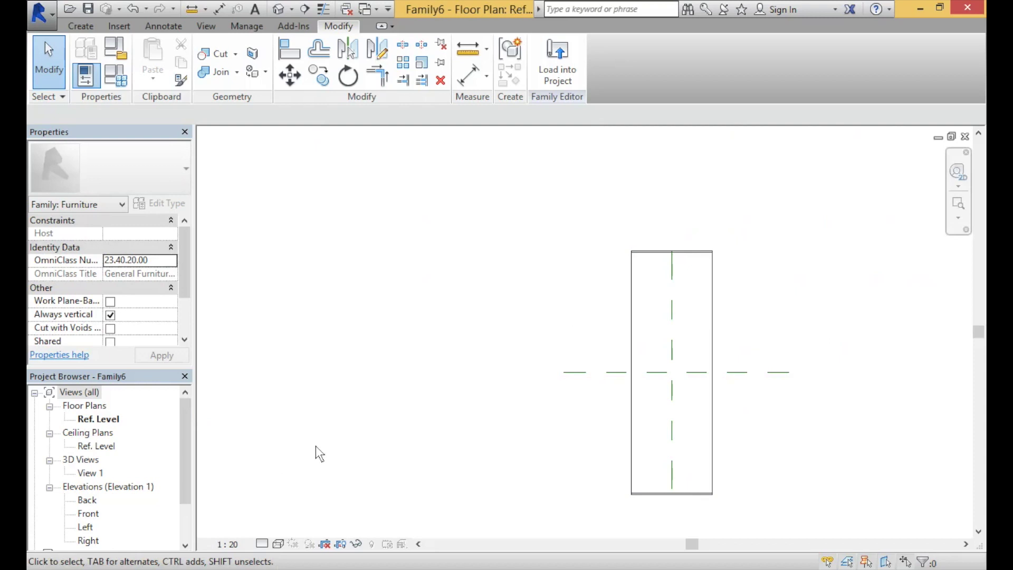
Step: In the Left elevation, raise the large rectangular extrusion and set its extrusion end to 800 mm
double_click(85, 527)
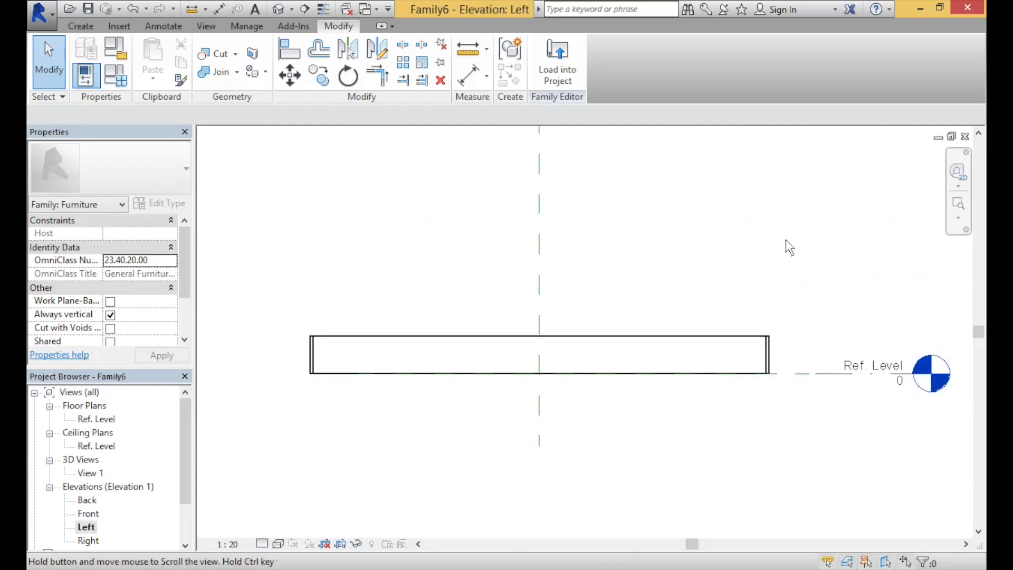
scroll(813, 301, up, 3)
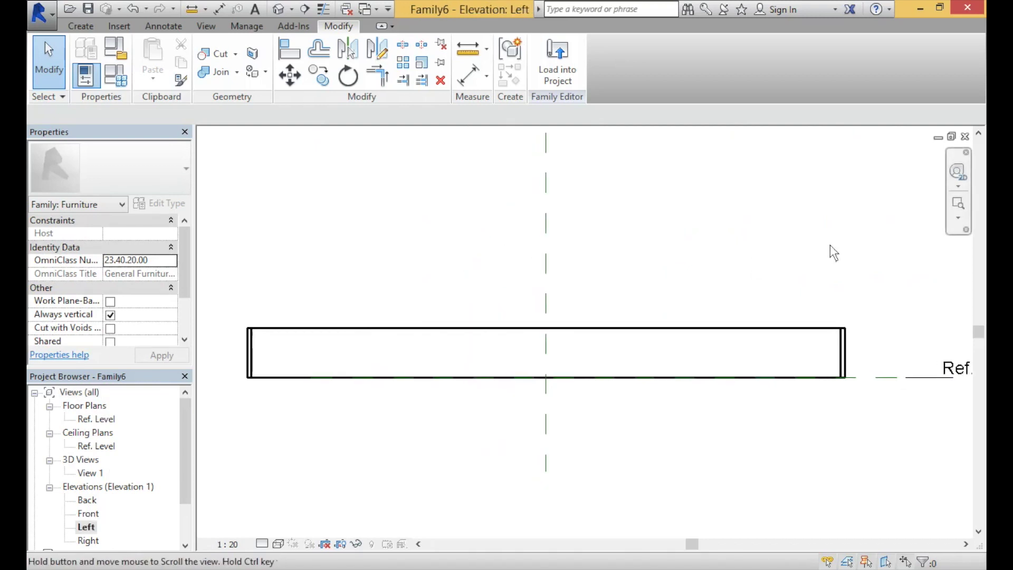
click(373, 329)
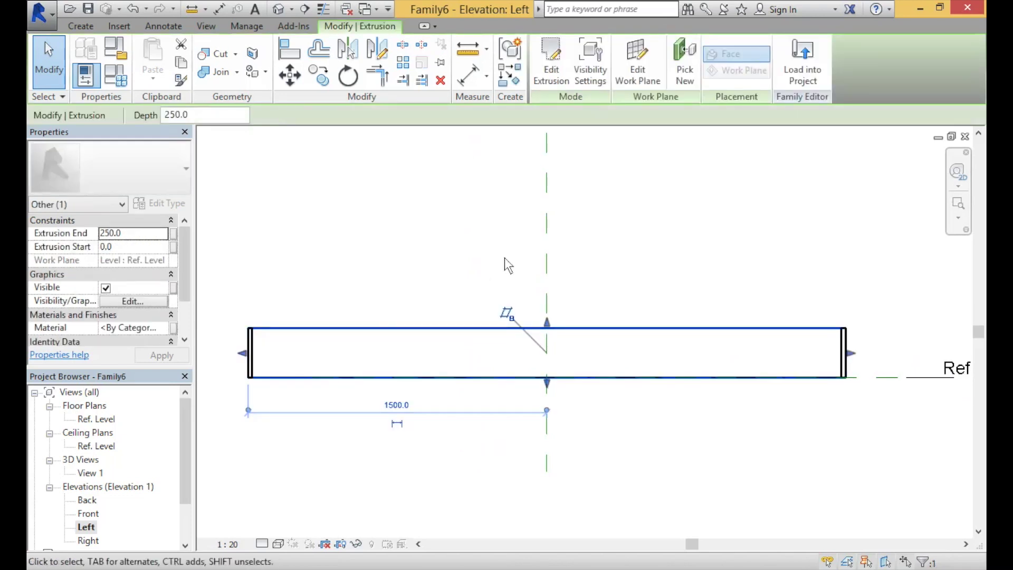
drag(547, 323, 544, 250)
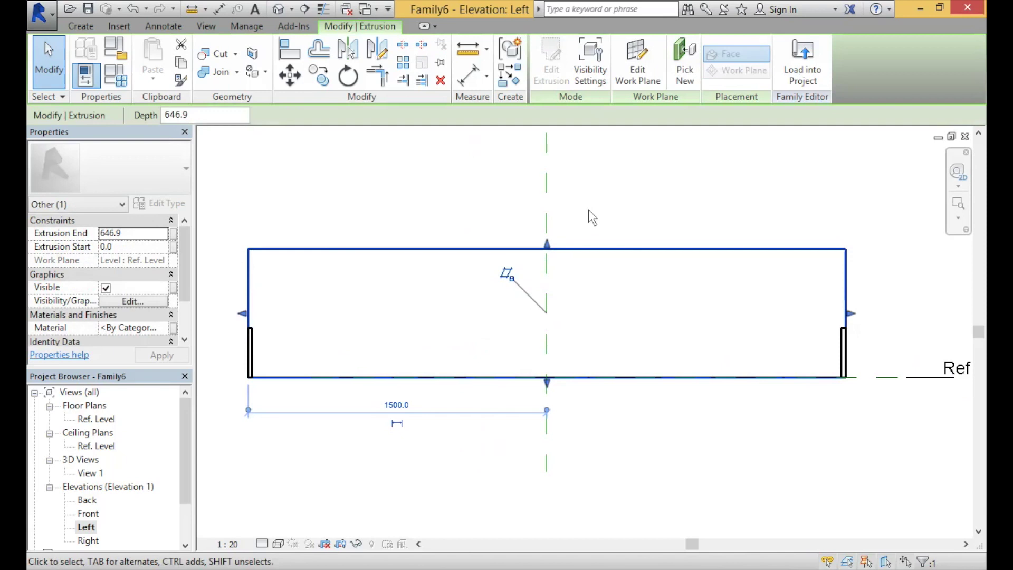
click(133, 236)
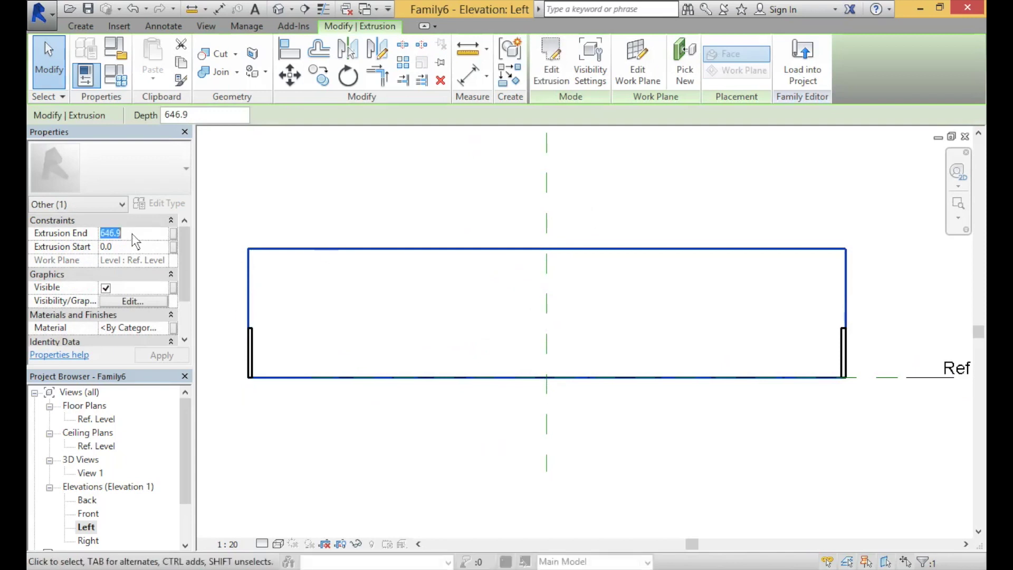
text(800)
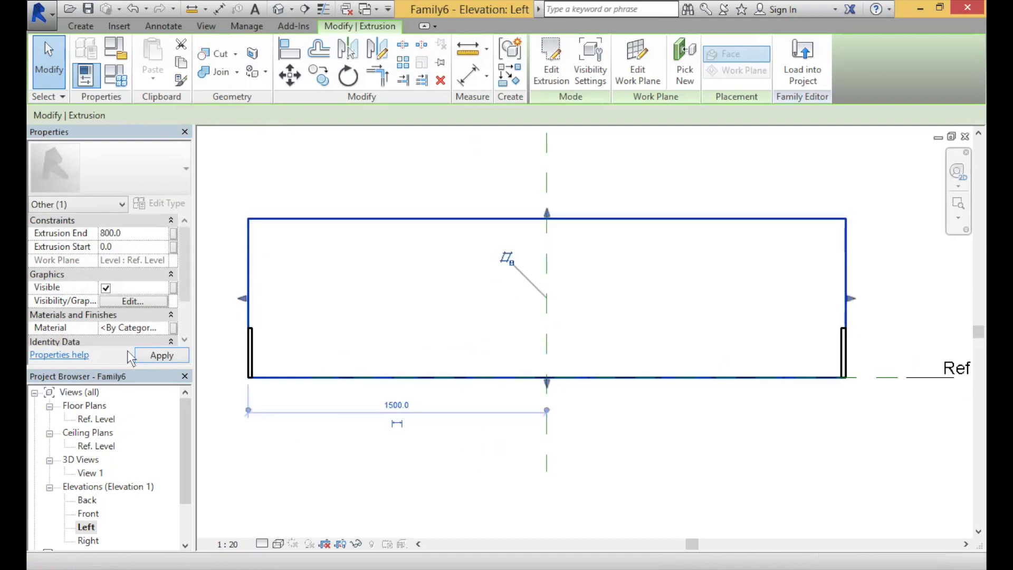
click(384, 431)
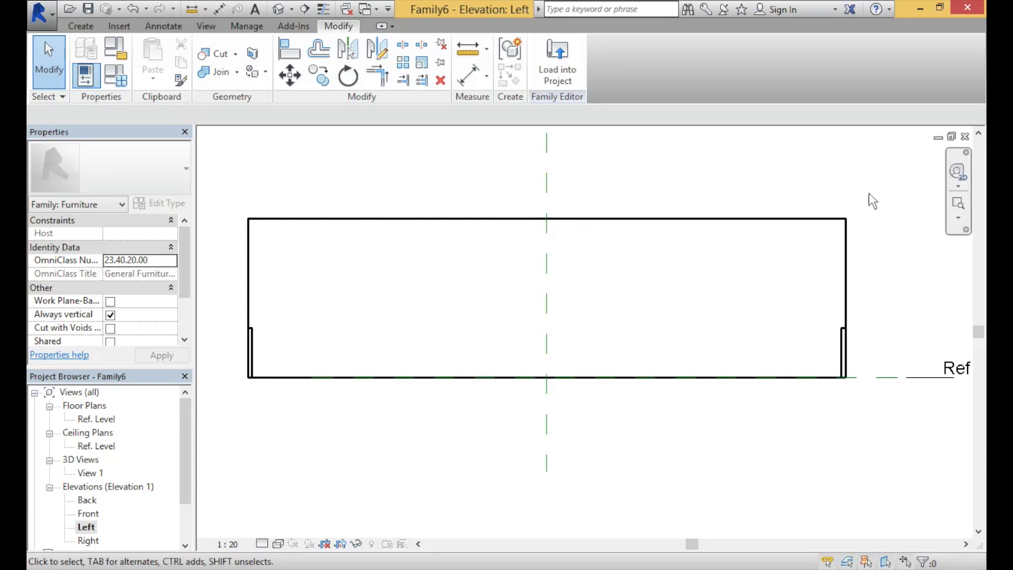
Step: Set the large rectangular extrusion's start to 780 mm so it forms a thin tabletop
click(717, 378)
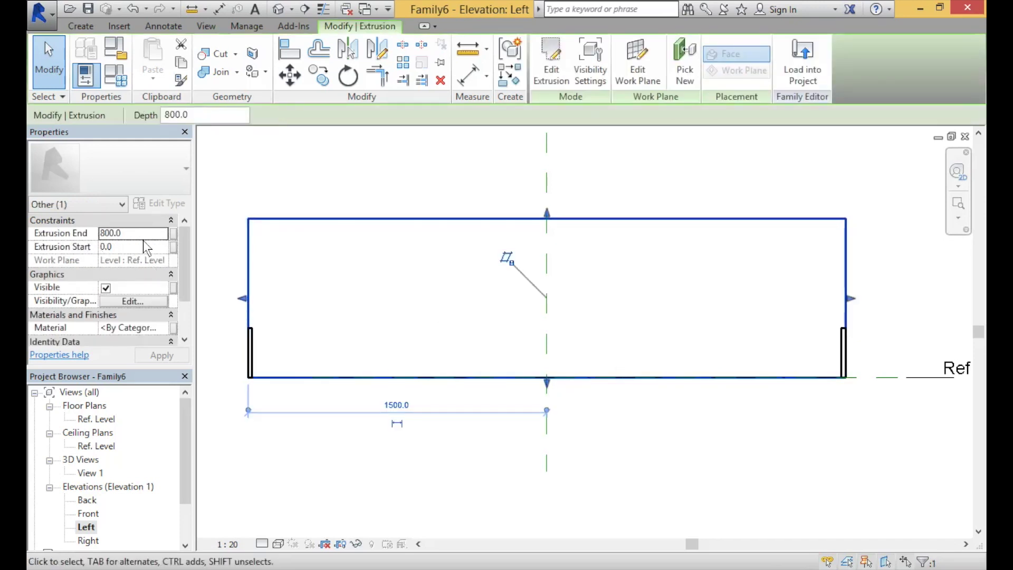
click(142, 247)
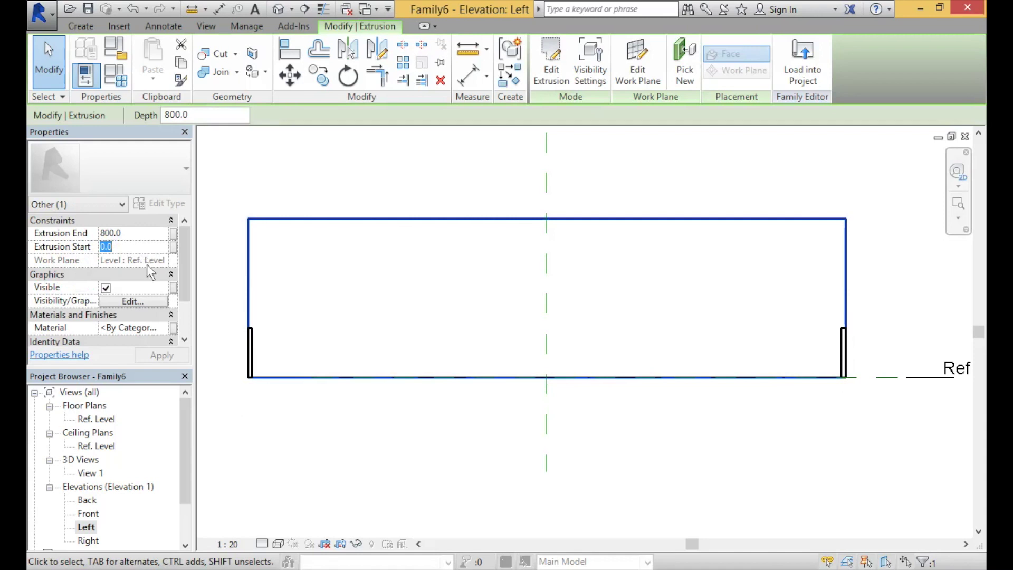
text(780)
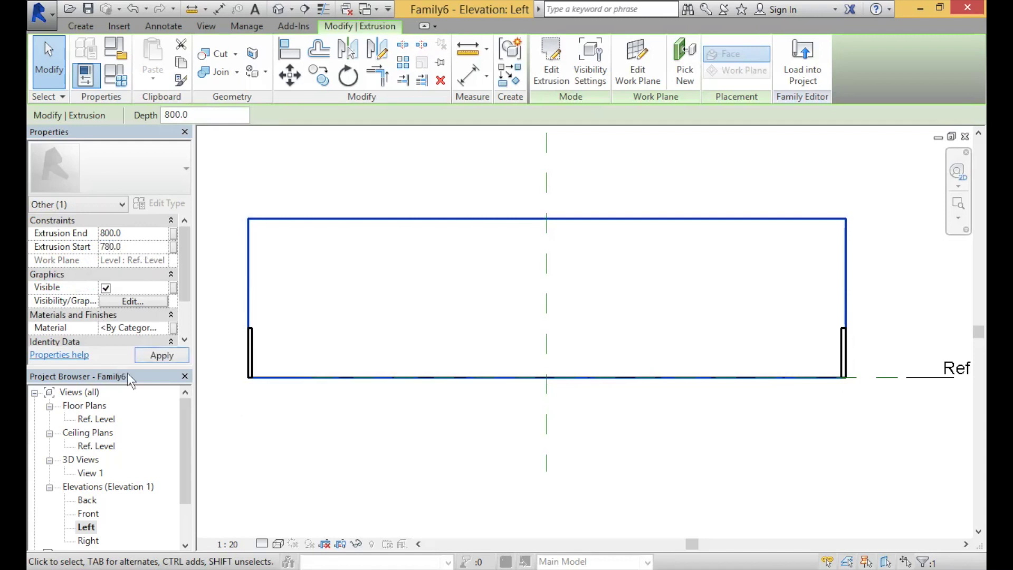
click(143, 356)
click(386, 459)
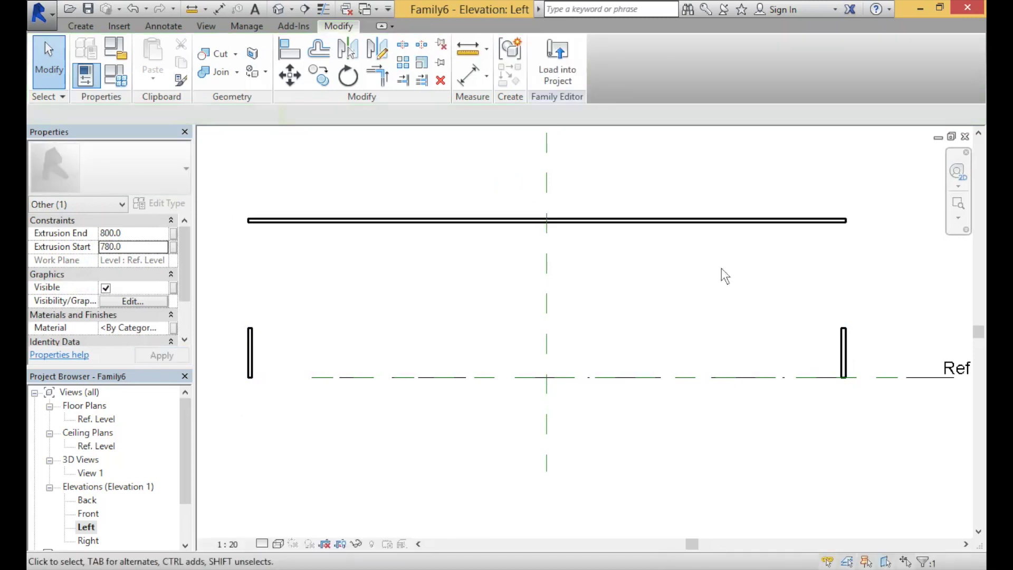
Step: Stretch the left-hand end panel up to the tabletop's upper face, giving it an extrusion end of 800 mm
click(255, 343)
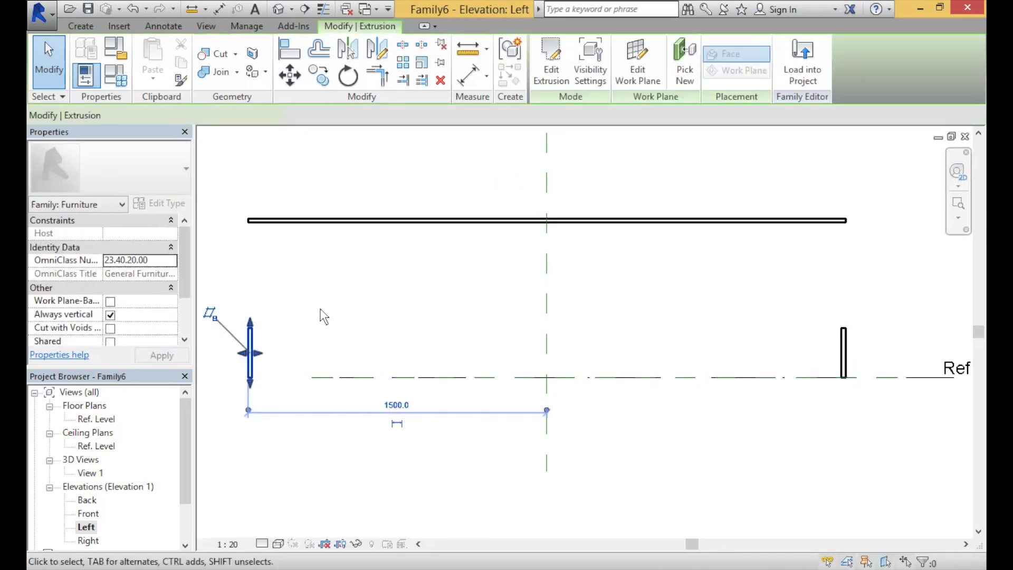
drag(250, 327, 252, 220)
click(815, 328)
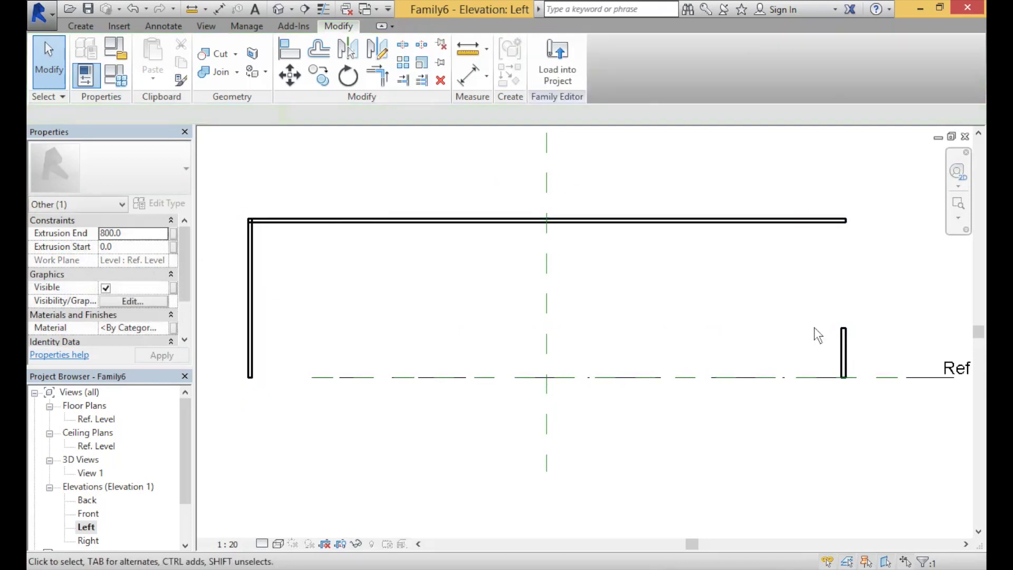
Step: Set the right-hand end panel's extrusion end to 800 mm, keeping its start at 0
click(843, 343)
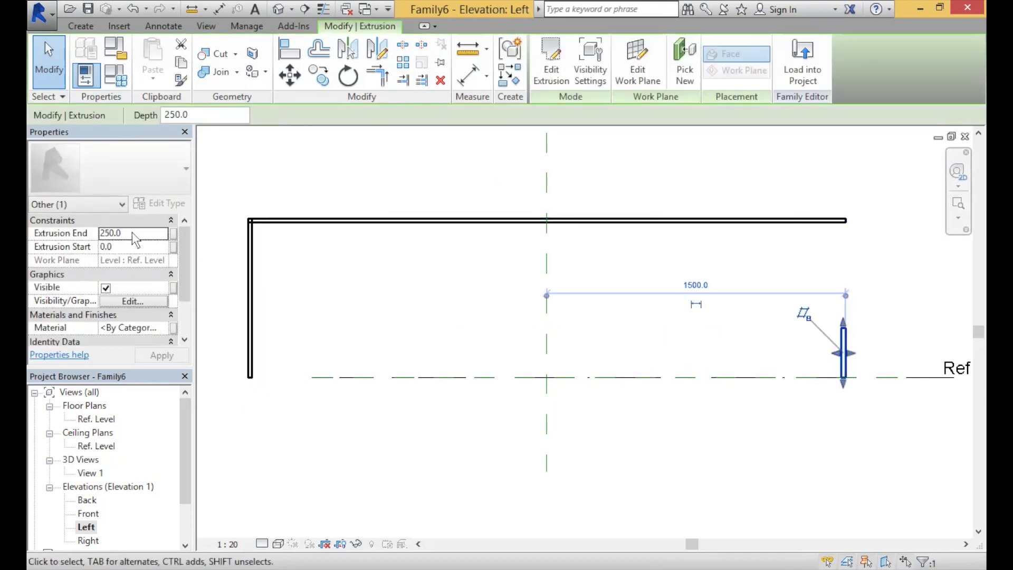
double_click(136, 232)
text(800)
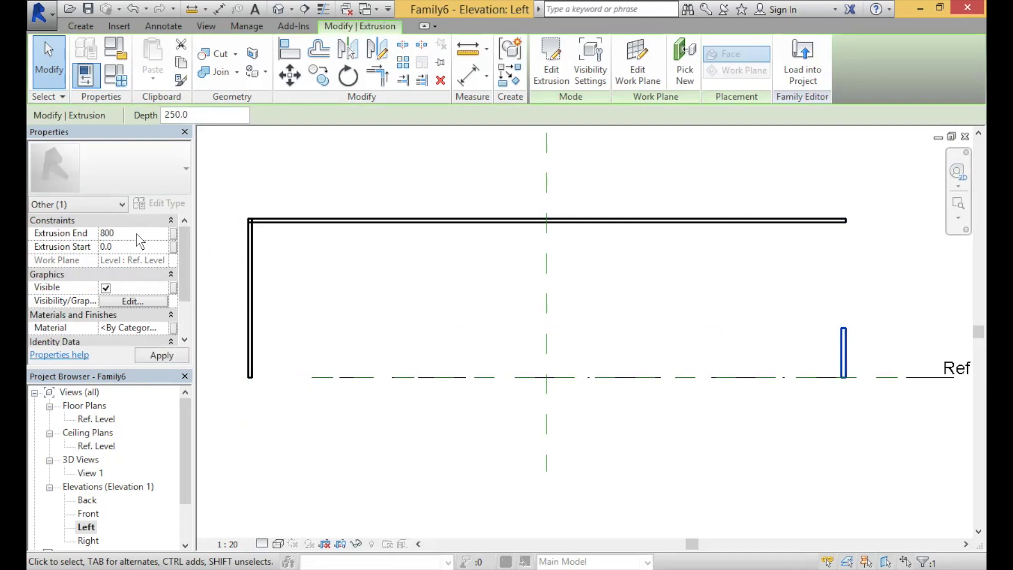
click(150, 247)
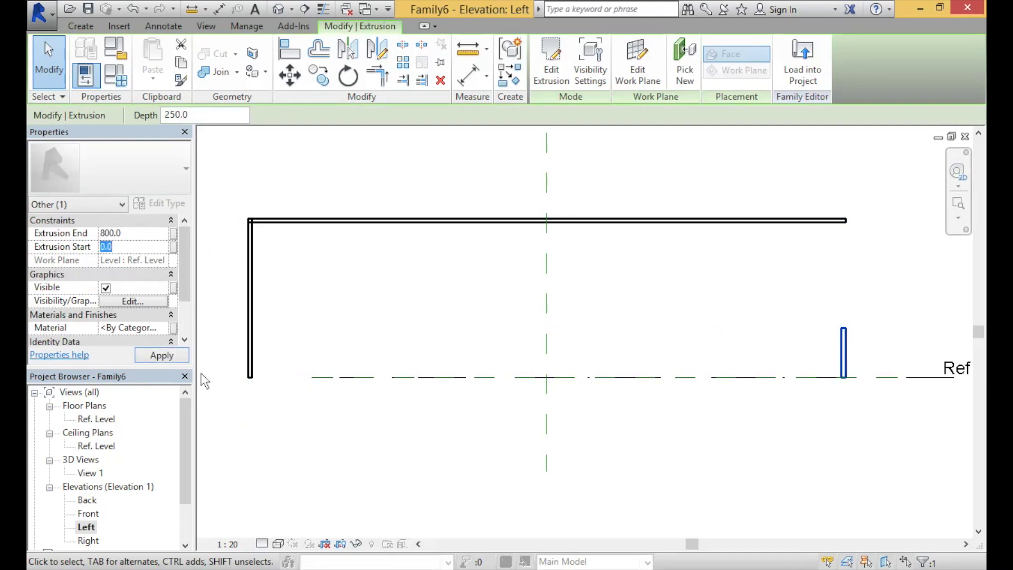
click(168, 357)
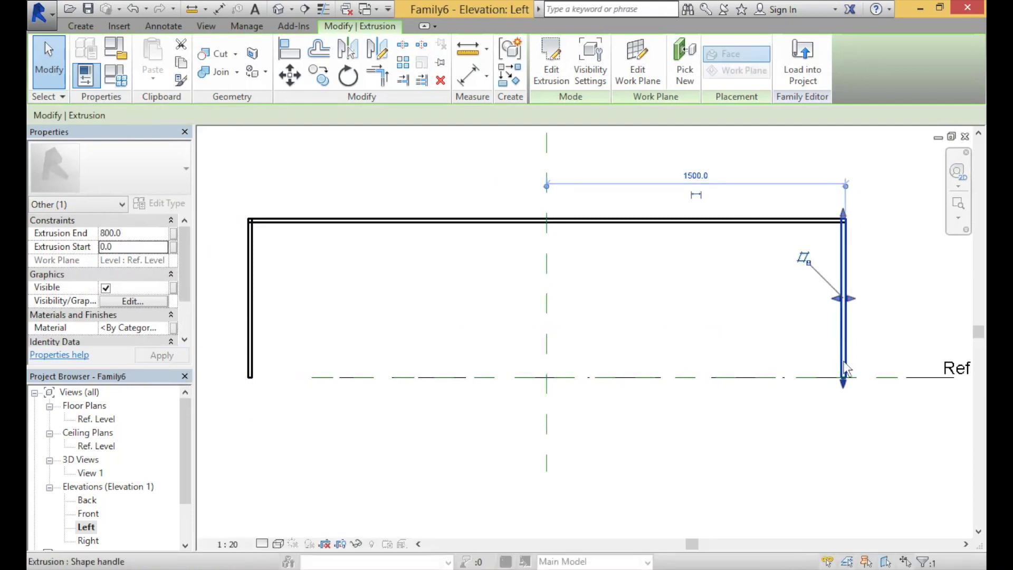
click(769, 441)
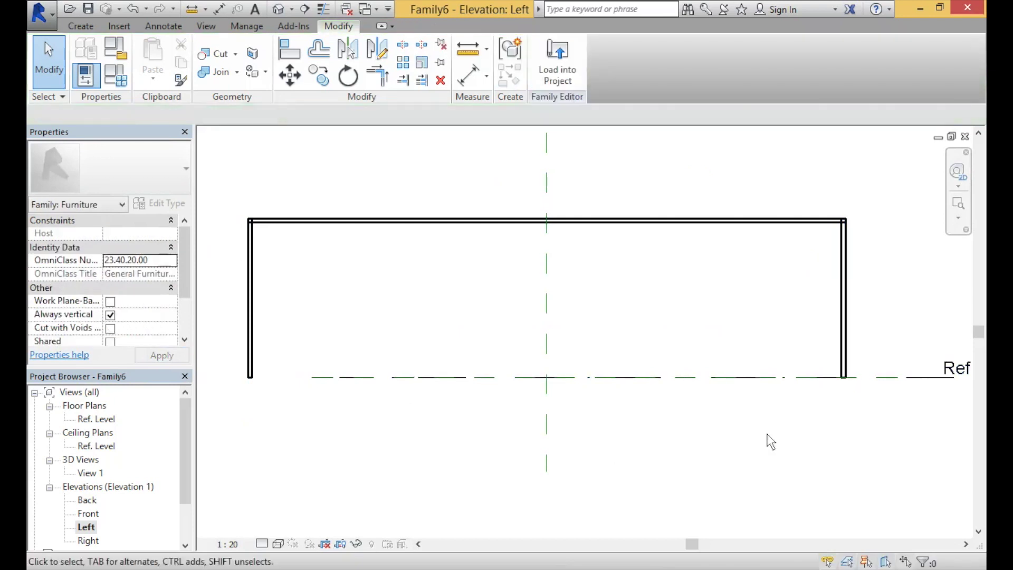
Step: Join the left-hand end panel's geometry with the tabletop
scroll(264, 221, up, 5)
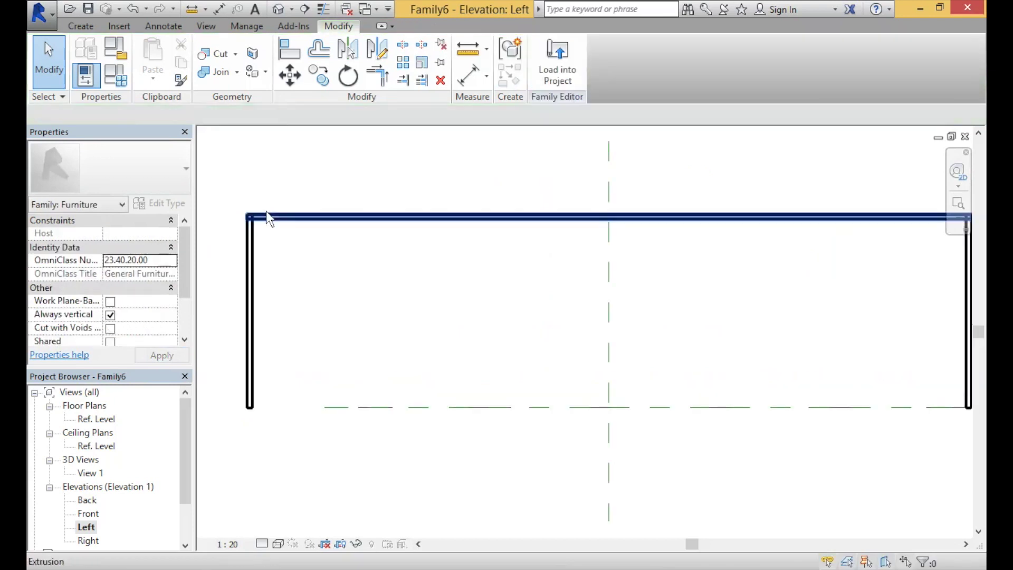
click(229, 74)
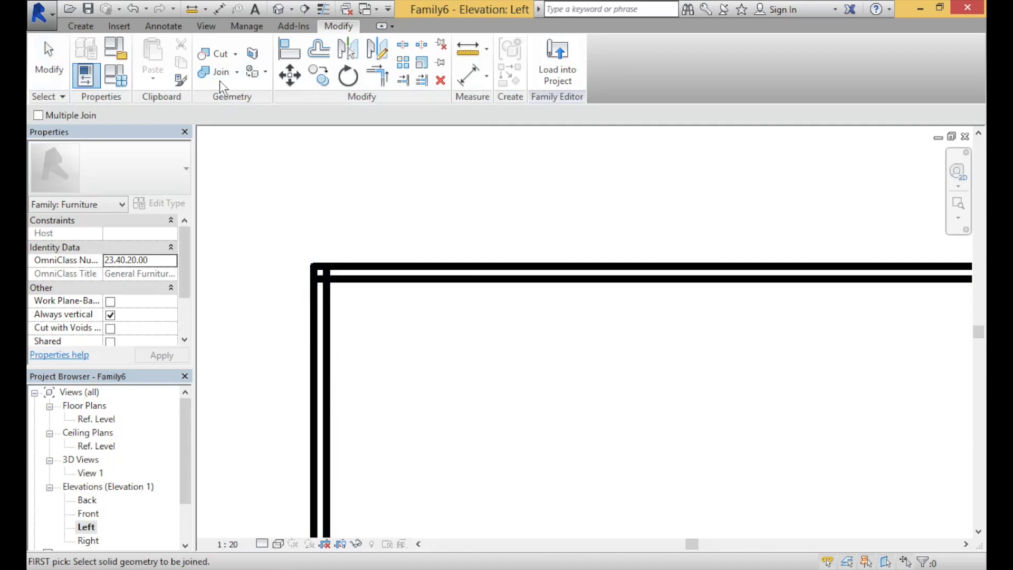
click(332, 308)
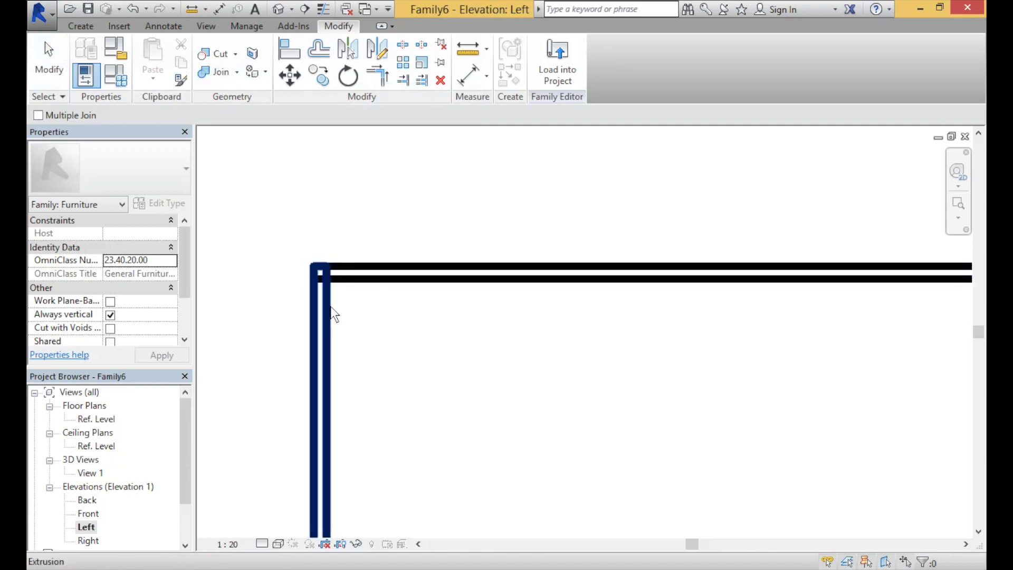
click(368, 281)
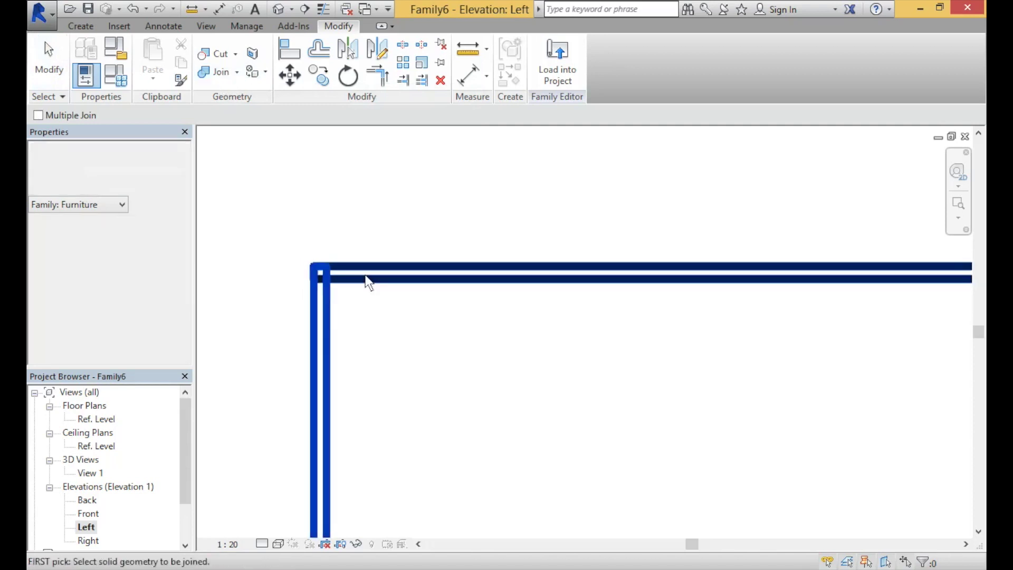
Step: Join the right-hand end panel's geometry with the tabletop and end the Join command
scroll(490, 296, down, 5)
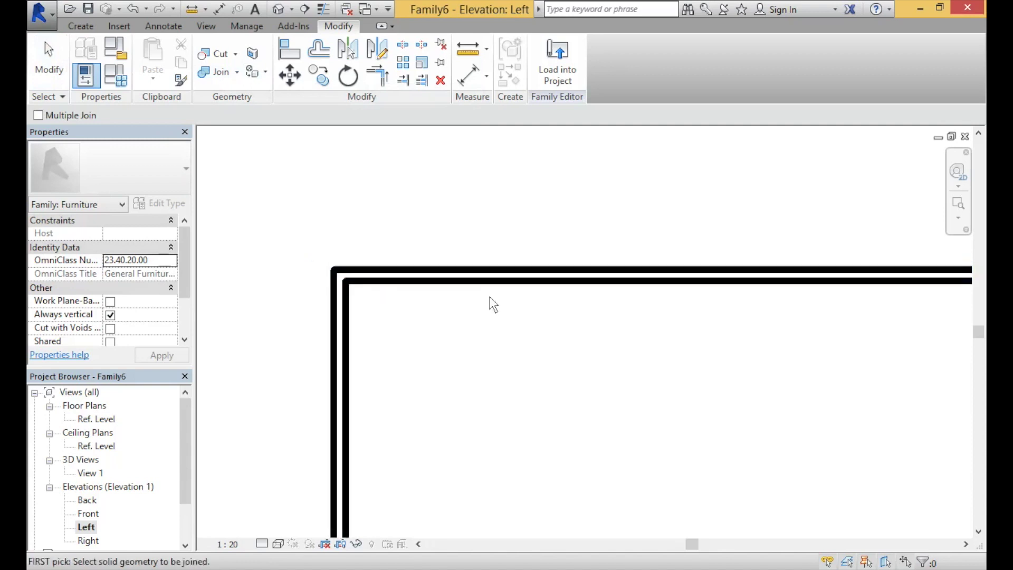
middle_drag(810, 344, 284, 420)
scroll(816, 330, up, 4)
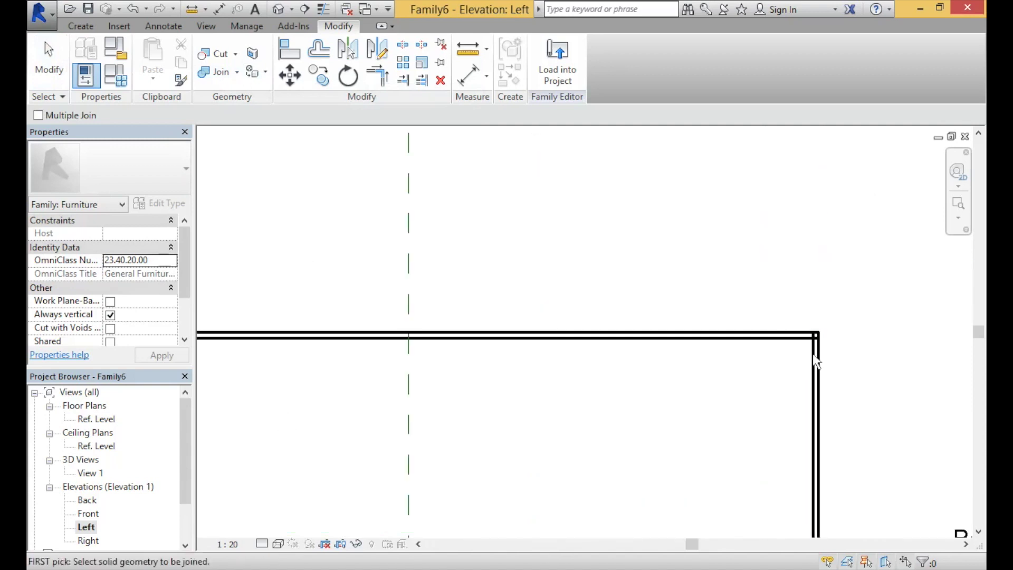
click(815, 389)
click(802, 372)
scroll(601, 282, down, 2)
middle_drag(517, 360, 752, 336)
scroll(752, 335, down, 1)
key(Escape)
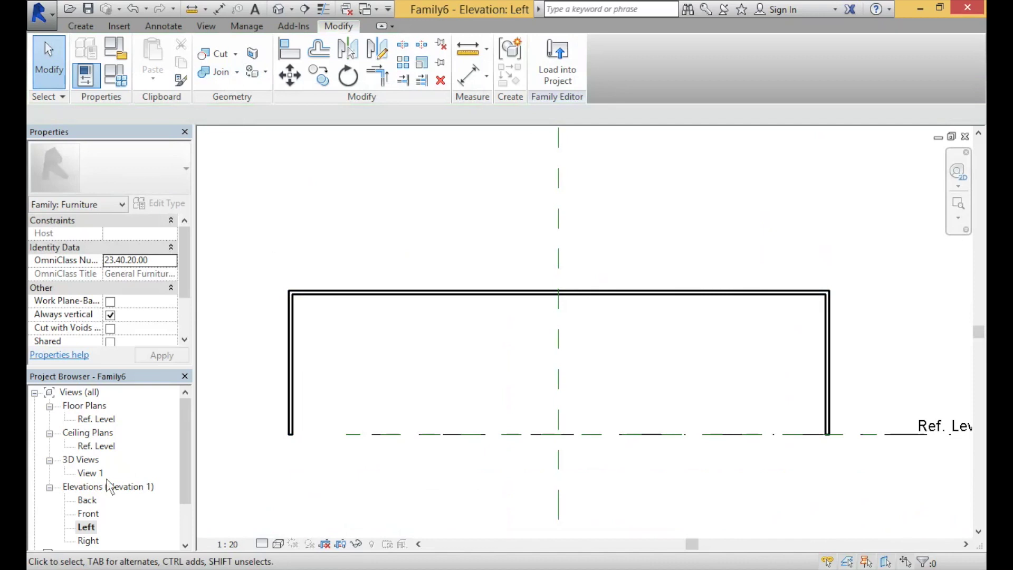
Step: Examine the whole table in the 3D view View 1 from an angle above the tabletop
click(95, 432)
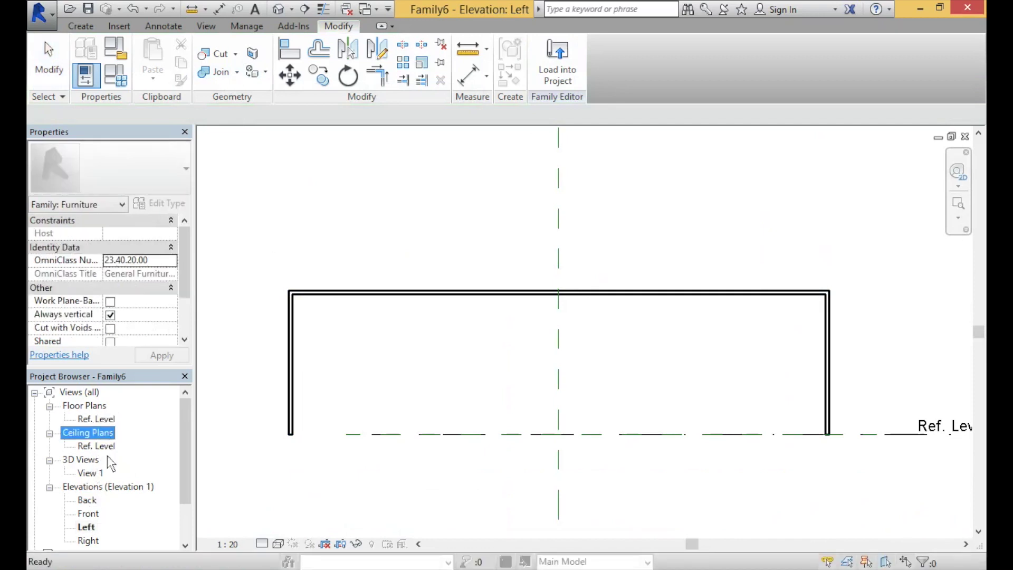
double_click(91, 472)
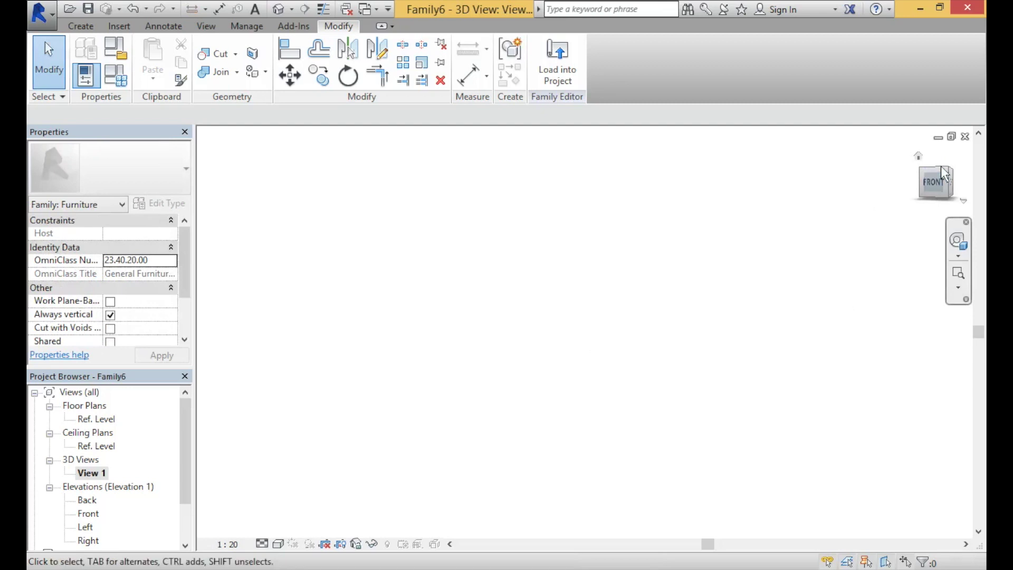
click(959, 271)
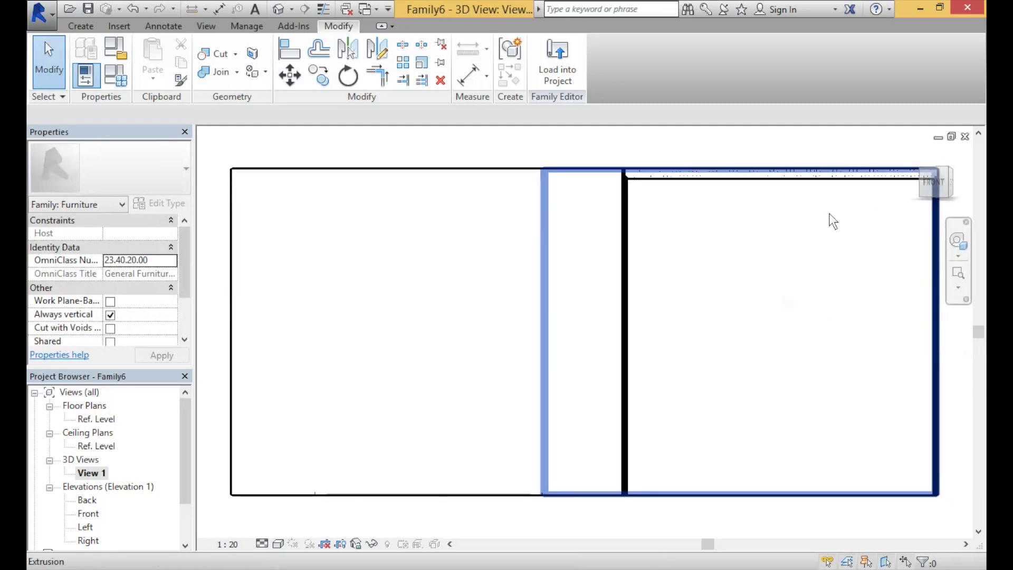
shift+middle_drag(820, 158, 824, 356)
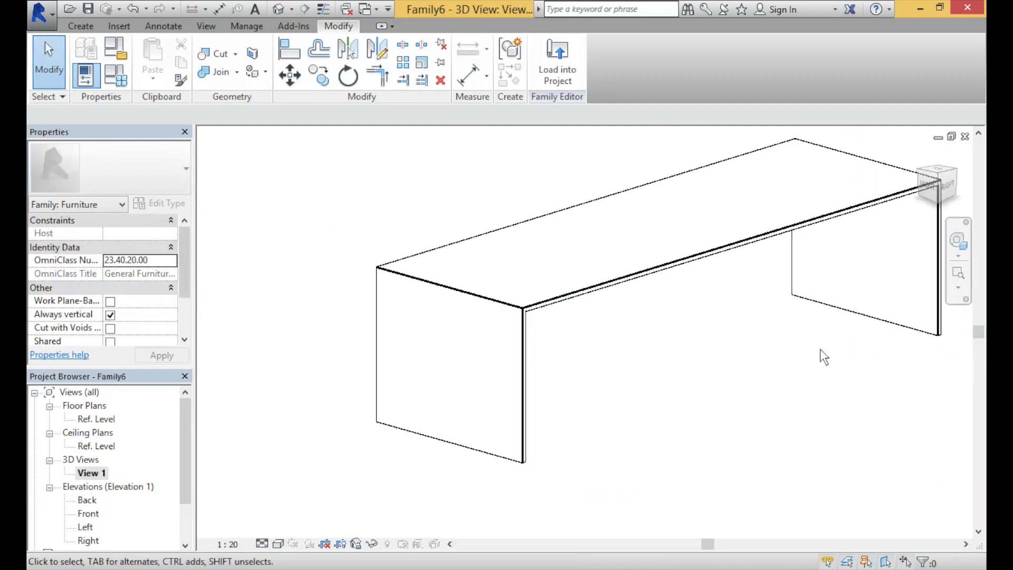
Step: Open the Ref. Level floor plan and bring the whole table outline into view
middle_drag(679, 376, 594, 427)
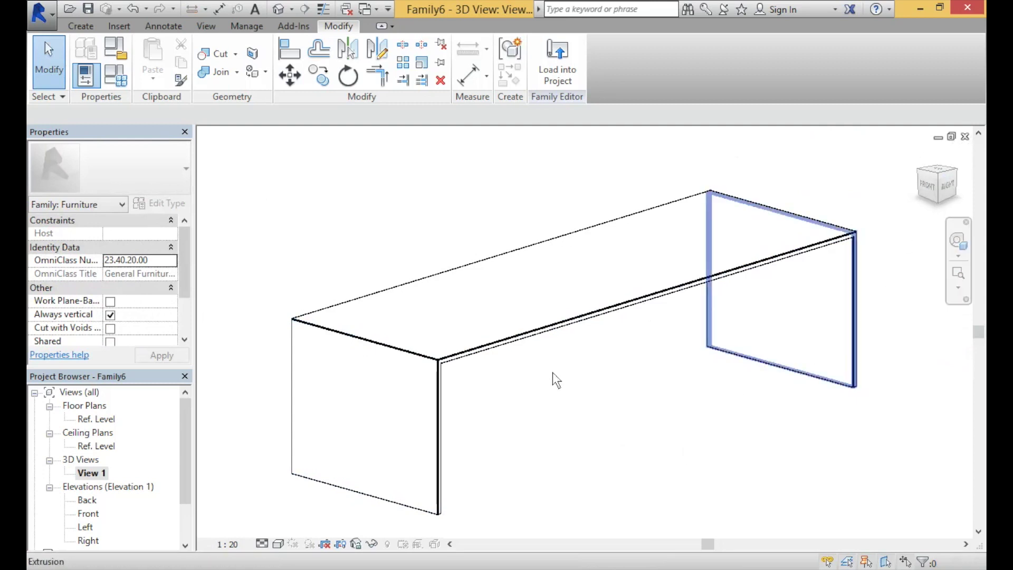
double_click(89, 419)
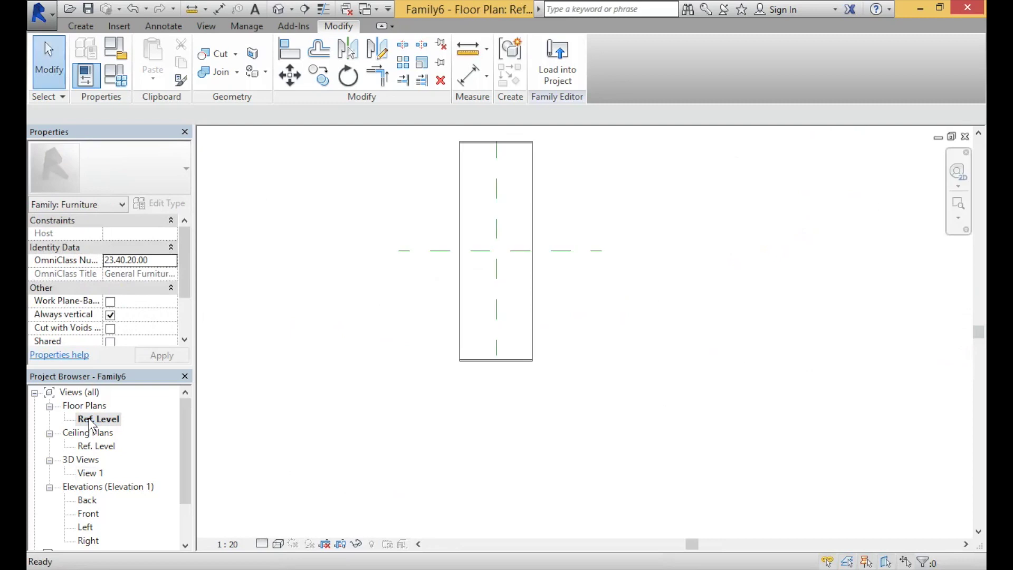
scroll(566, 180, up, 1)
middle_drag(610, 224, 647, 278)
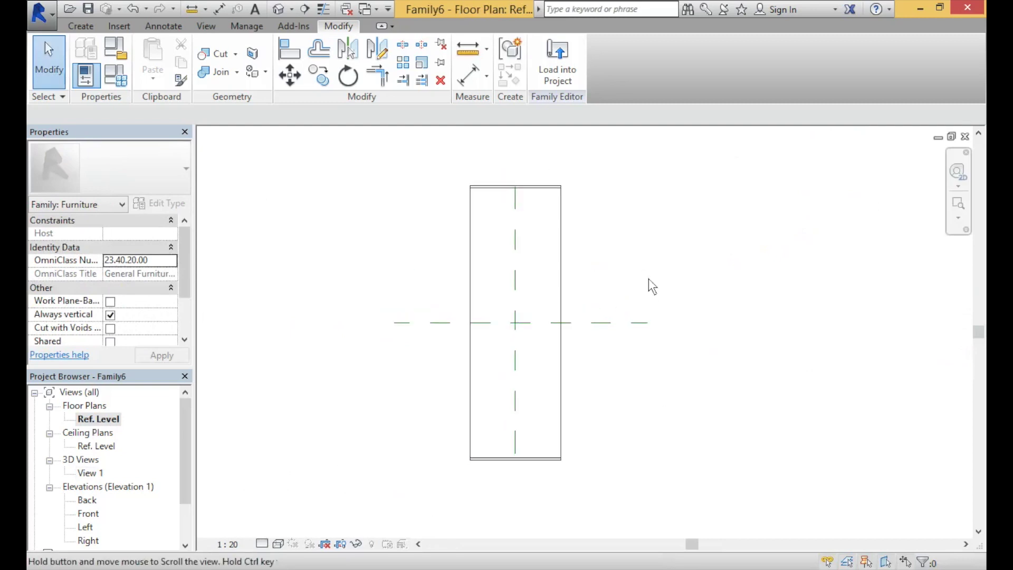
scroll(649, 282, up, 1)
middle_drag(713, 297, 762, 305)
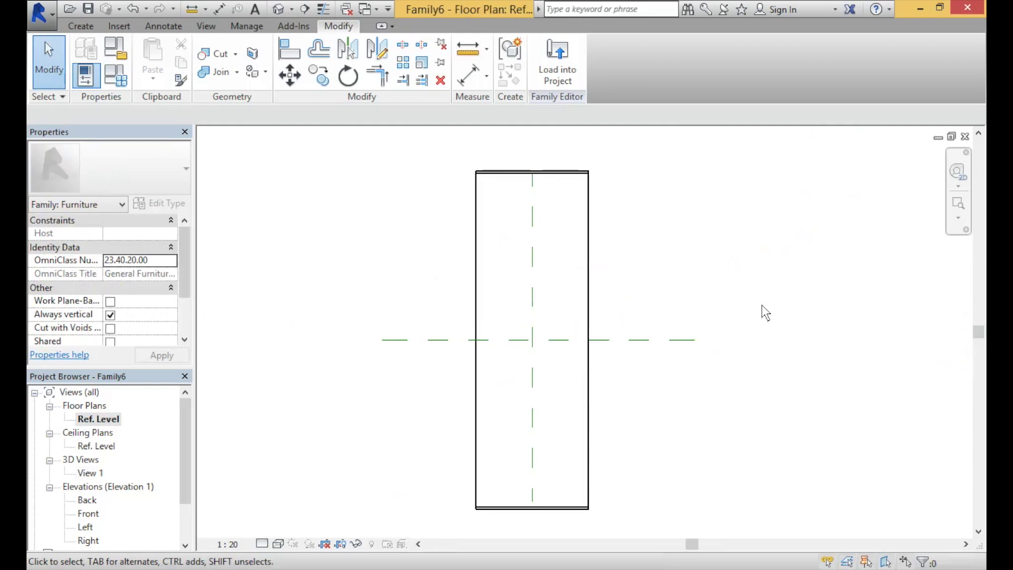
Step: Draw a 750 mm vertical reference line upward from the right-hand end of the horizontal centre reference plane
click(93, 28)
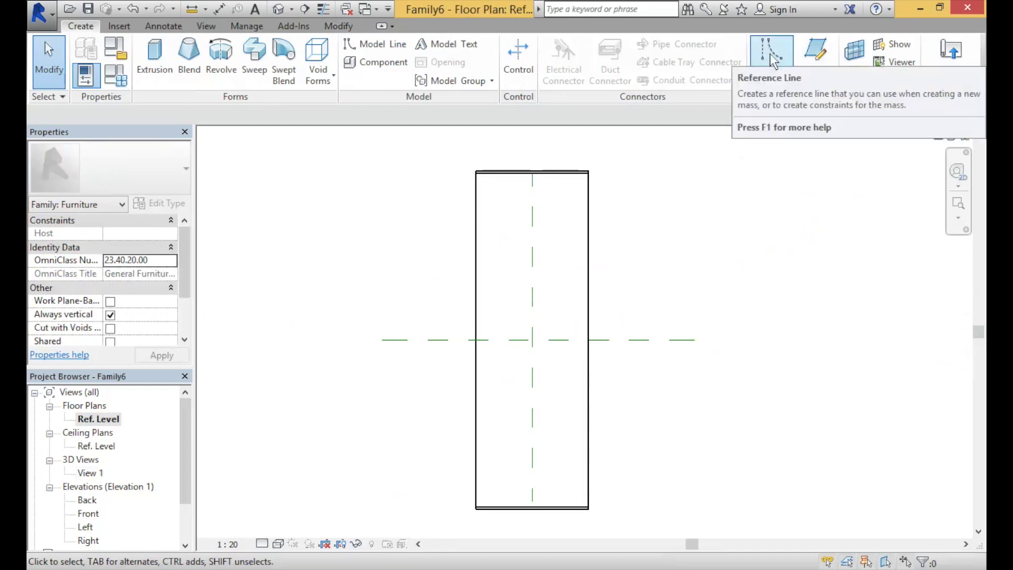
click(776, 74)
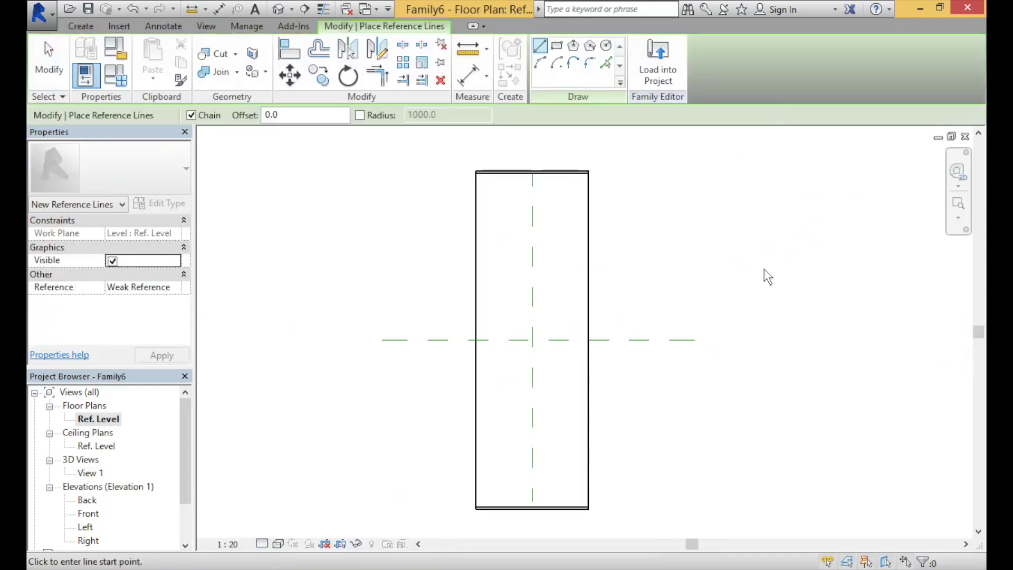
click(694, 340)
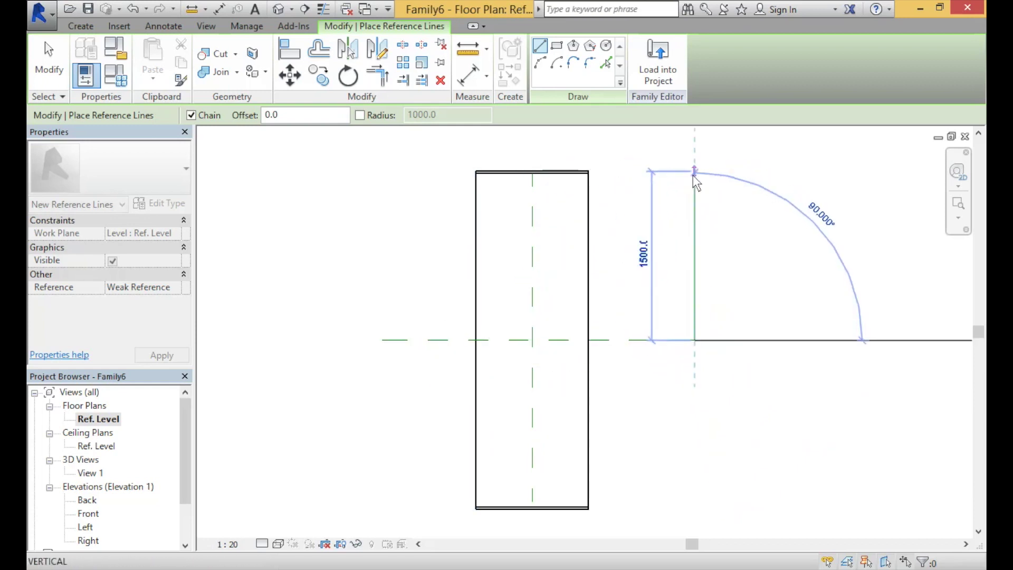
scroll(698, 234, up, 2)
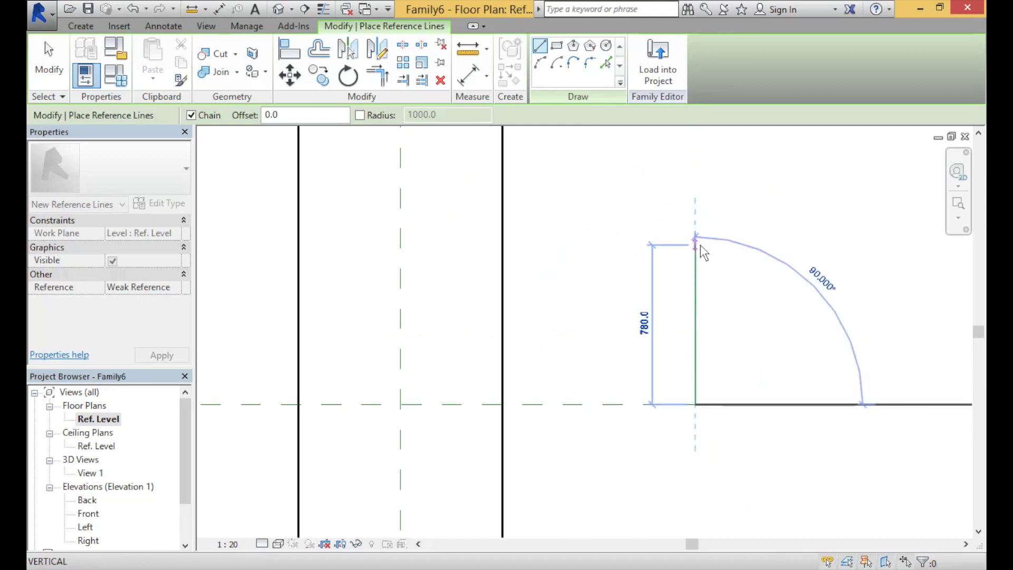
text(750)
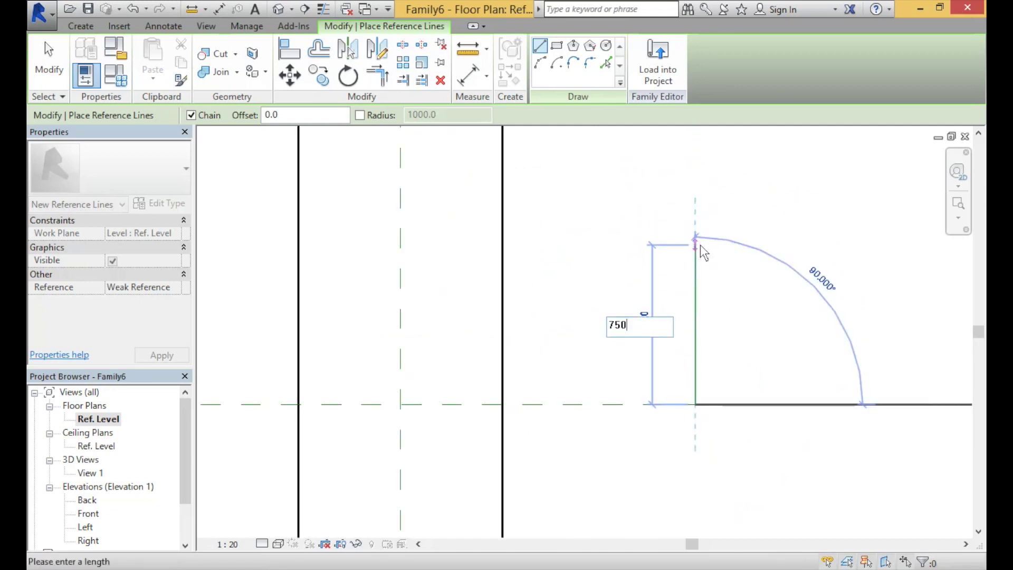
key(Return)
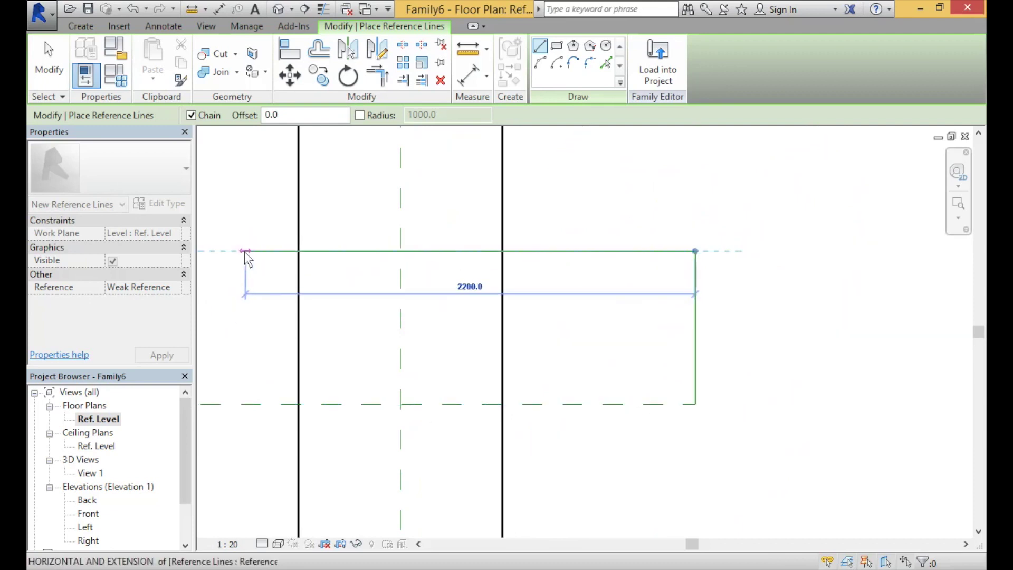
Step: Continue the reference line chain leftward across the table, 1500 mm down and back across past the right-hand side, ending the command
middle_drag(371, 255, 557, 242)
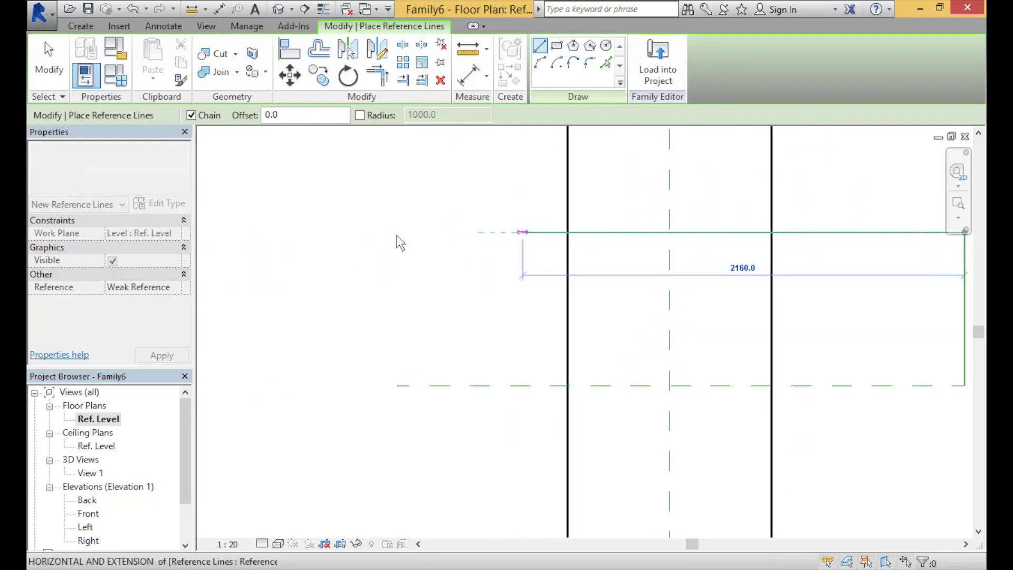
click(383, 232)
middle_drag(386, 495, 354, 316)
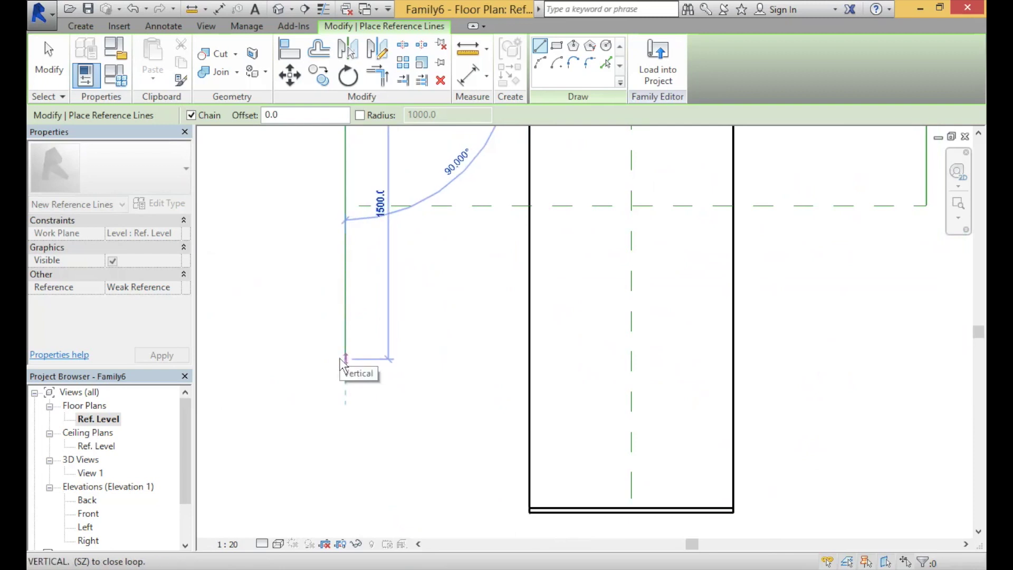
click(345, 360)
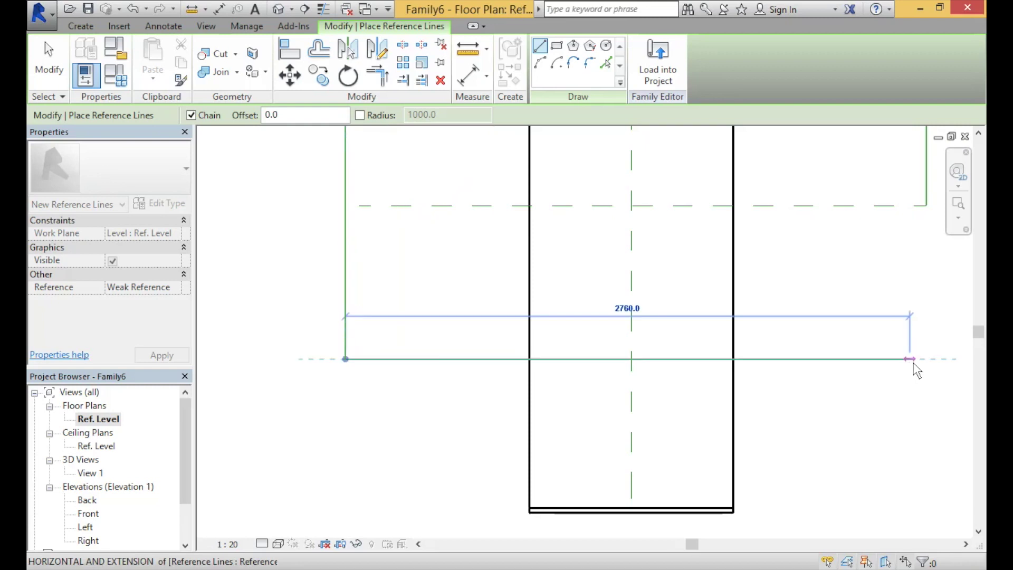
click(975, 417)
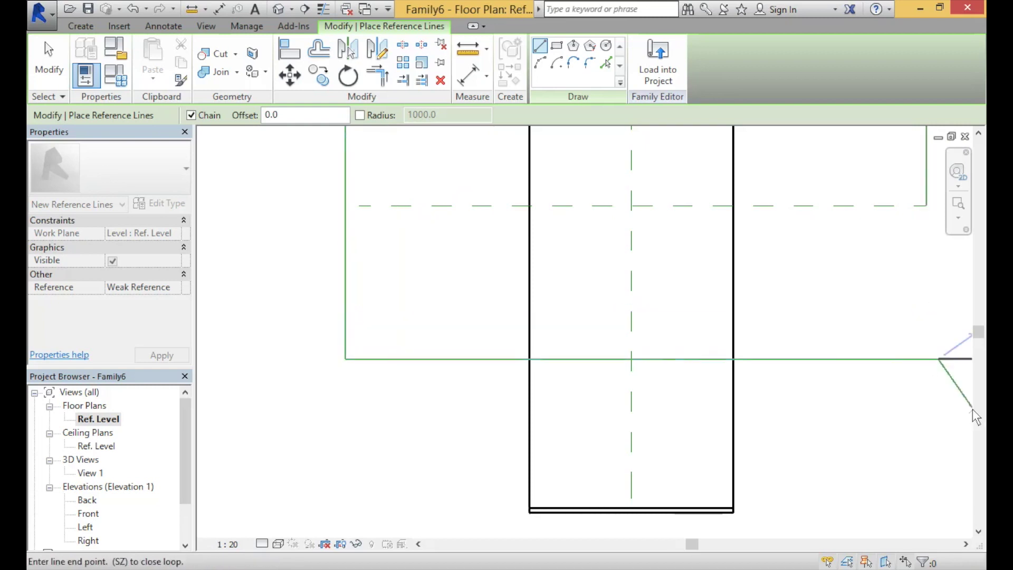
key(Escape)
key(Escape)
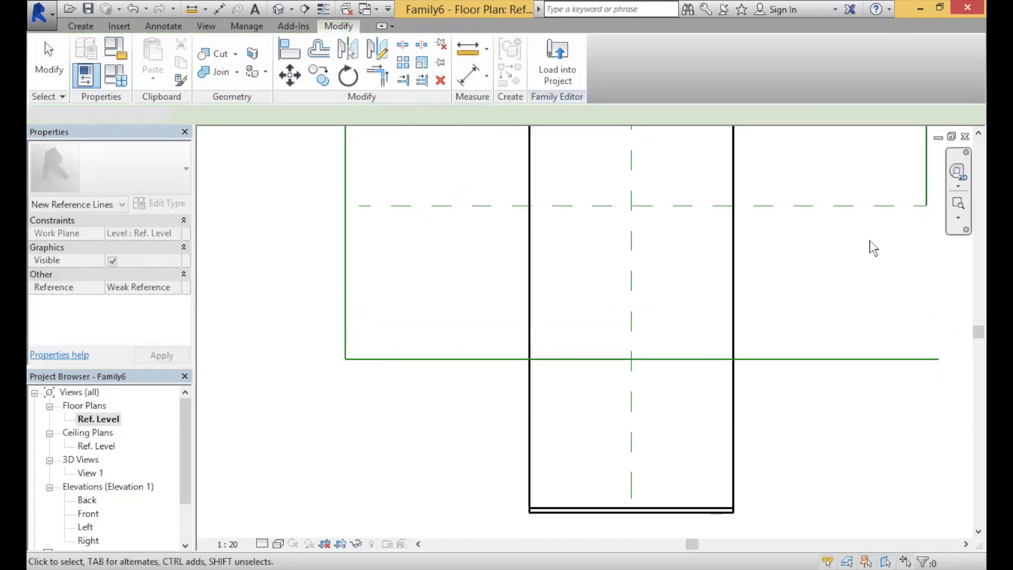
scroll(869, 239, down, 1)
middle_drag(855, 241, 728, 480)
scroll(771, 411, down, 2)
middle_drag(845, 368, 830, 364)
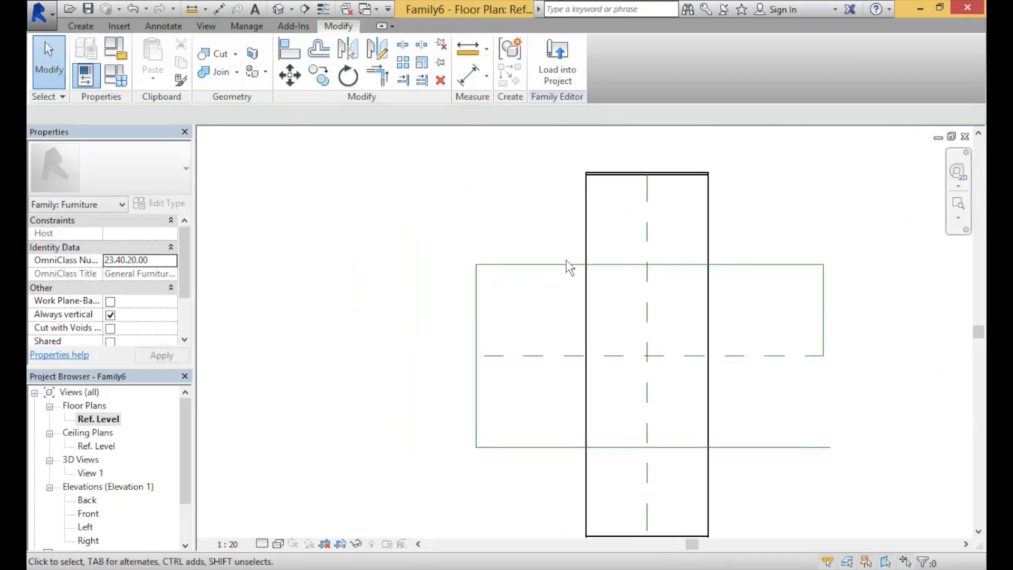
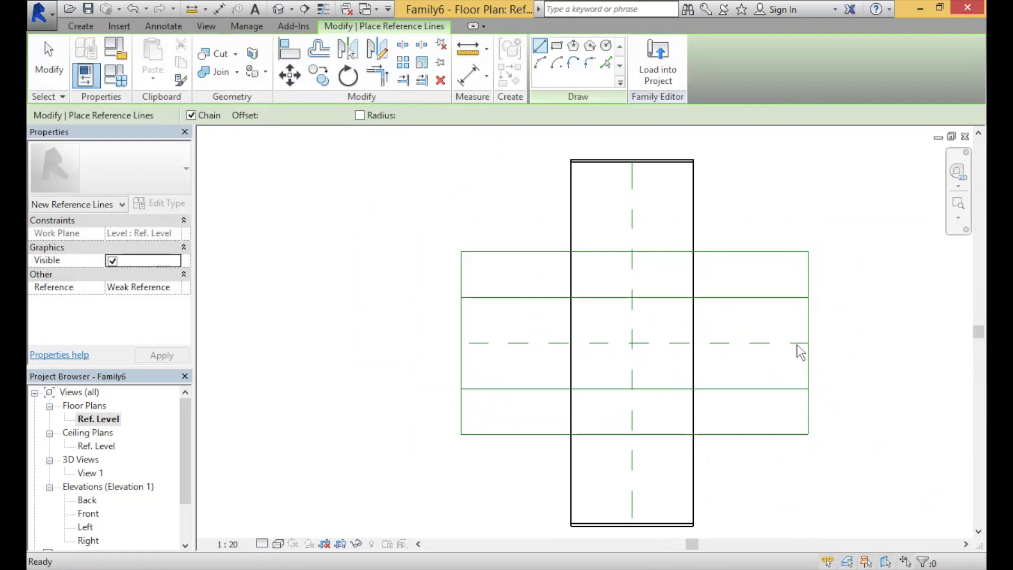
Step: Draw a vertical reference line upward from the tabletop's upper-left corner, continuing it 250 mm to the right
key(z)
key(f)
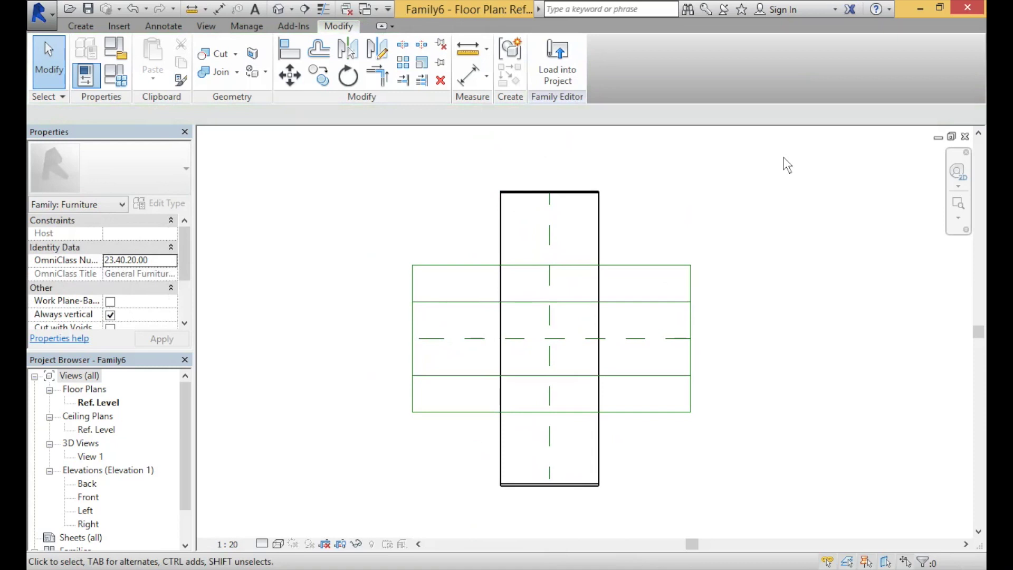
click(81, 31)
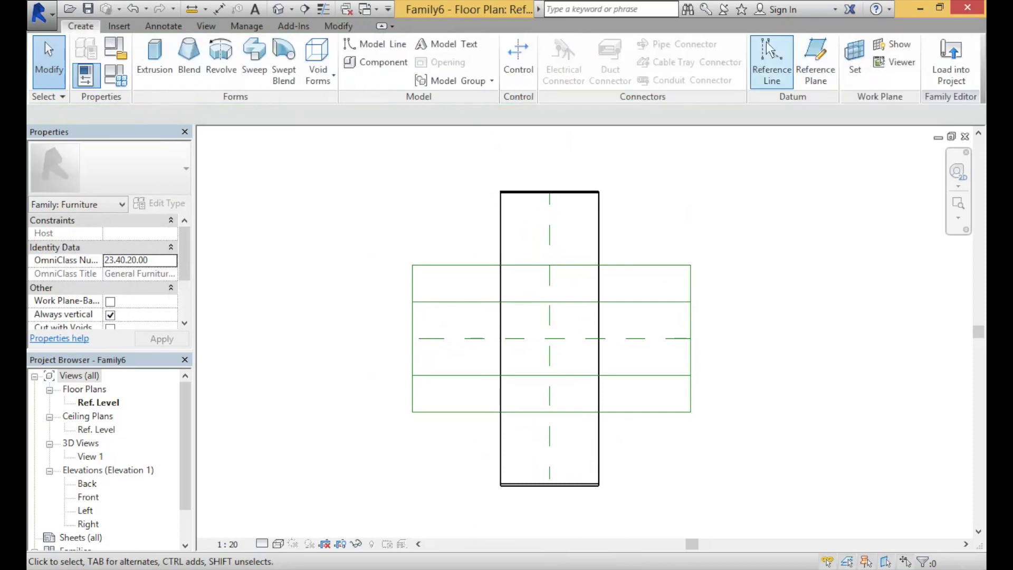
click(771, 61)
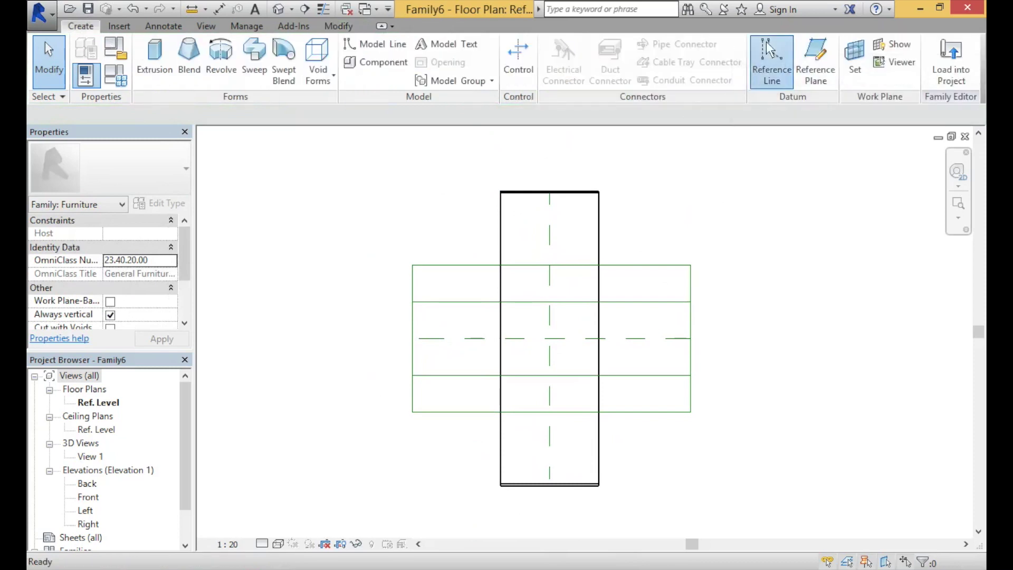
click(500, 192)
click(500, 142)
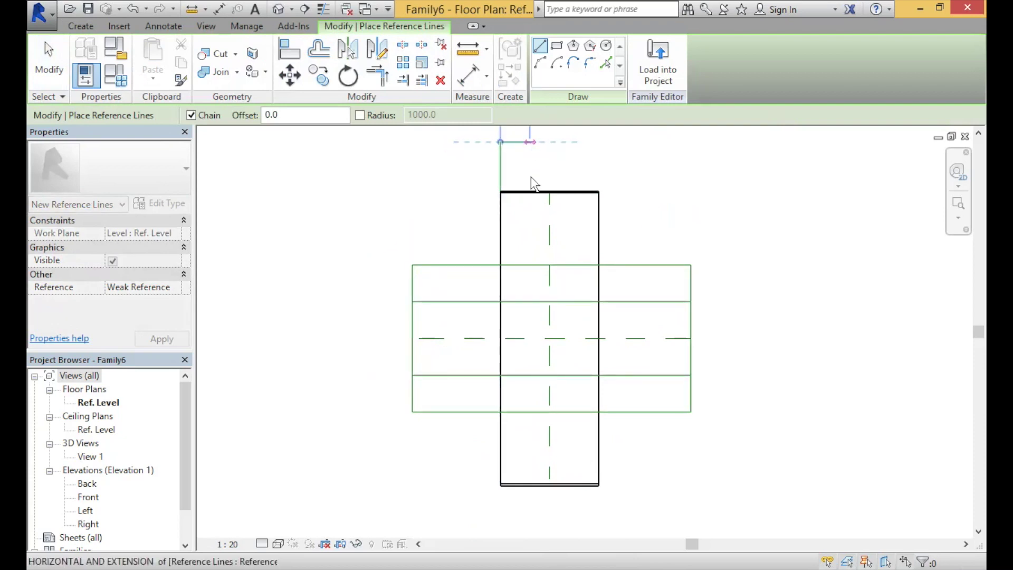
middle_drag(532, 153, 538, 224)
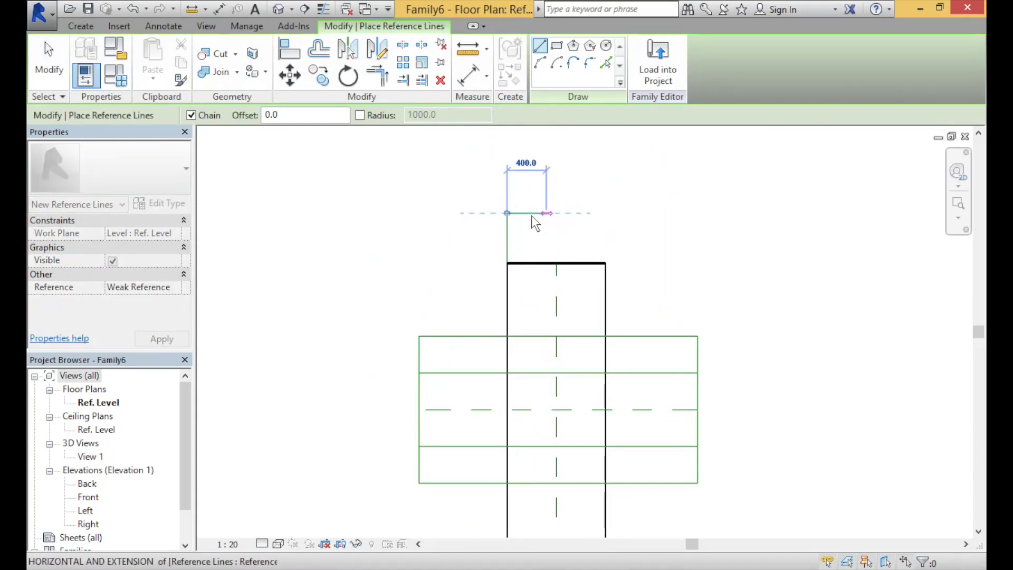
text(250)
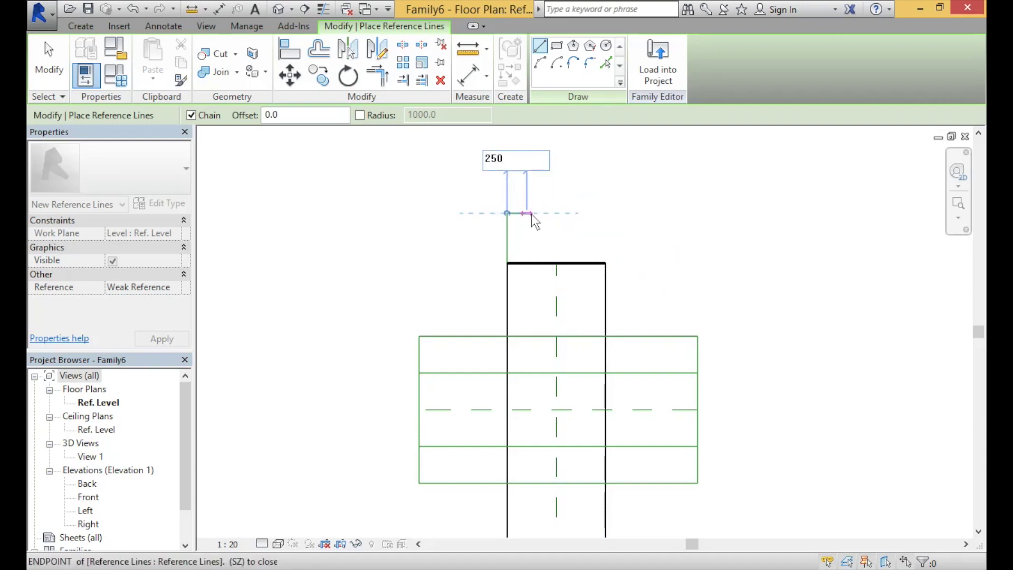
key(Return)
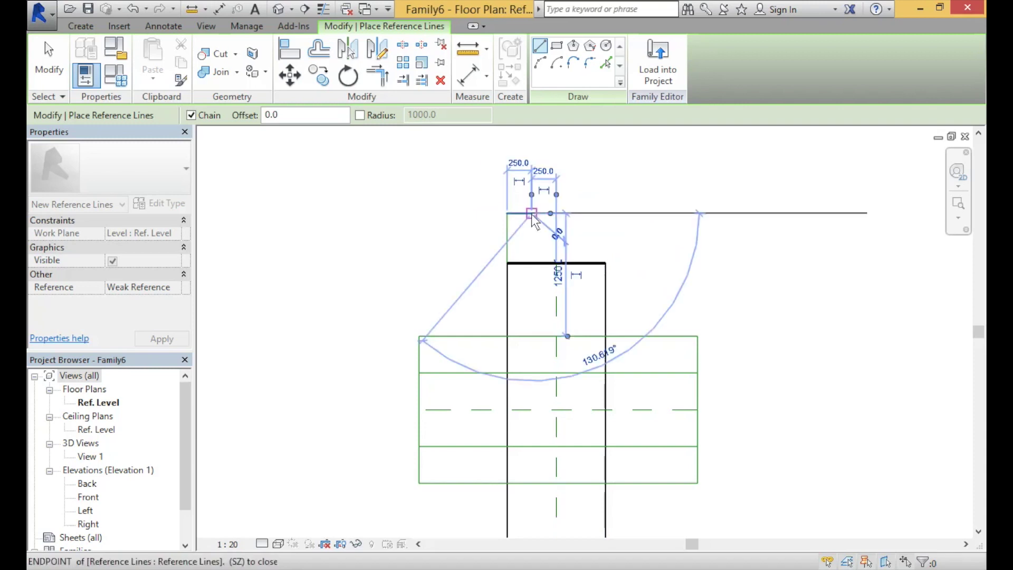
Step: Continue the reference lines down past the table's lower end, 500 mm to the right and 4000 mm back up, ending the command
middle_drag(594, 530, 524, 269)
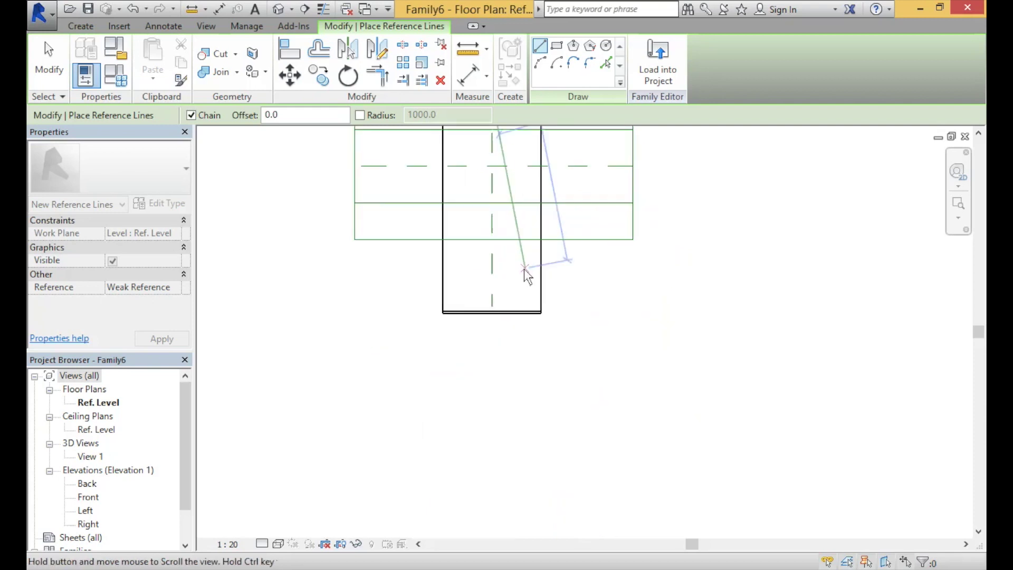
click(459, 361)
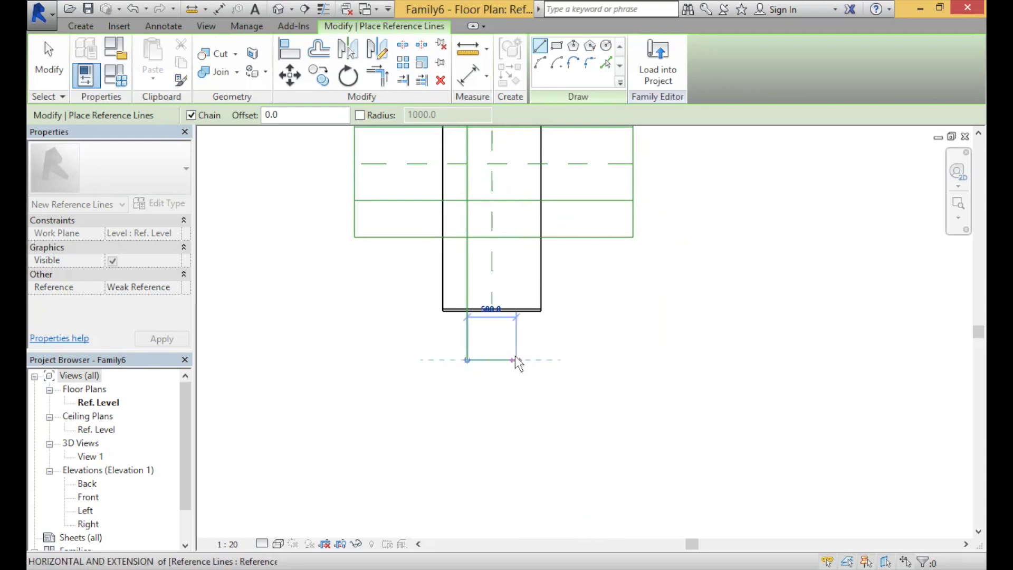
text(50)
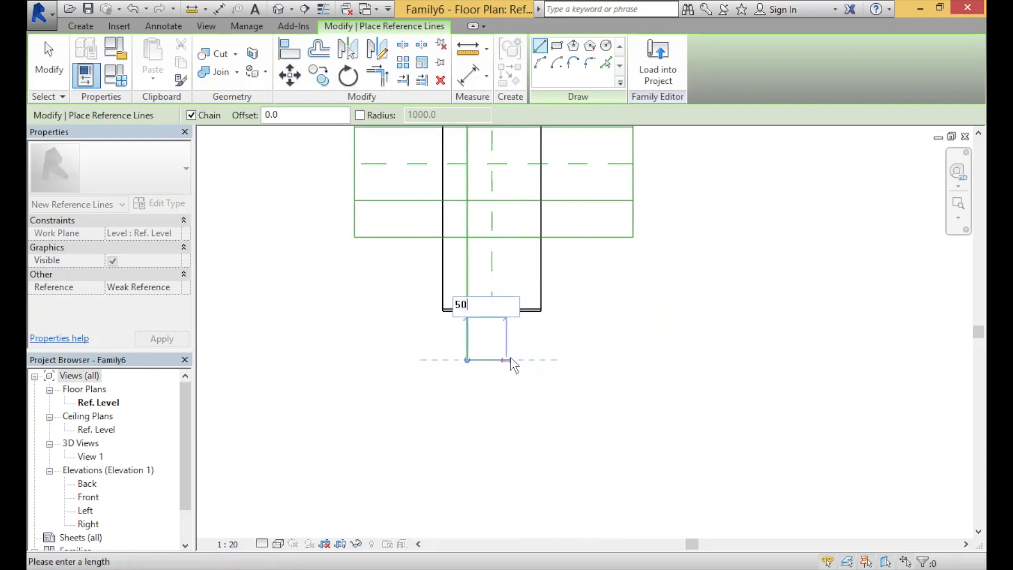
text(0)
key(Return)
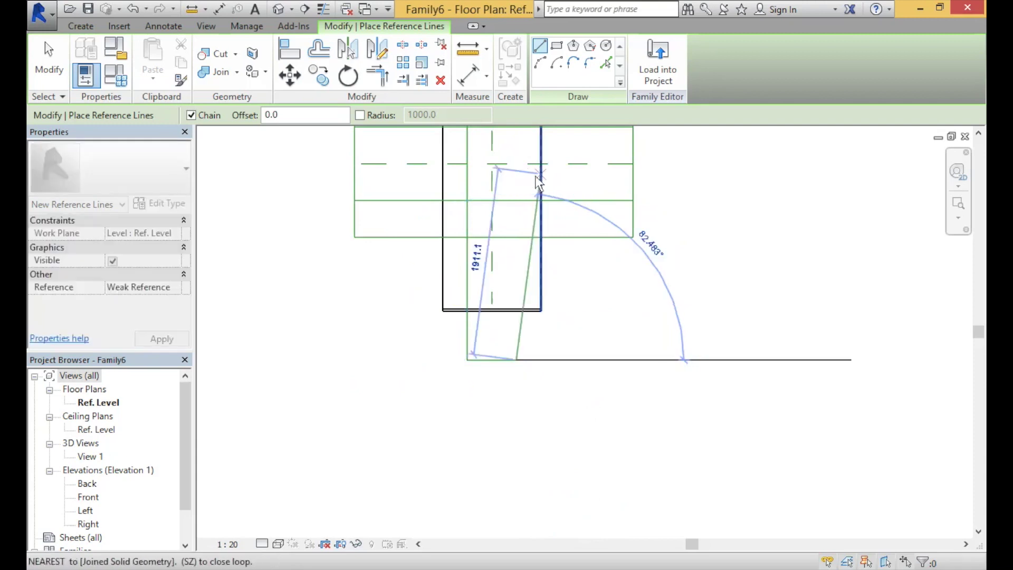
middle_drag(521, 188, 513, 470)
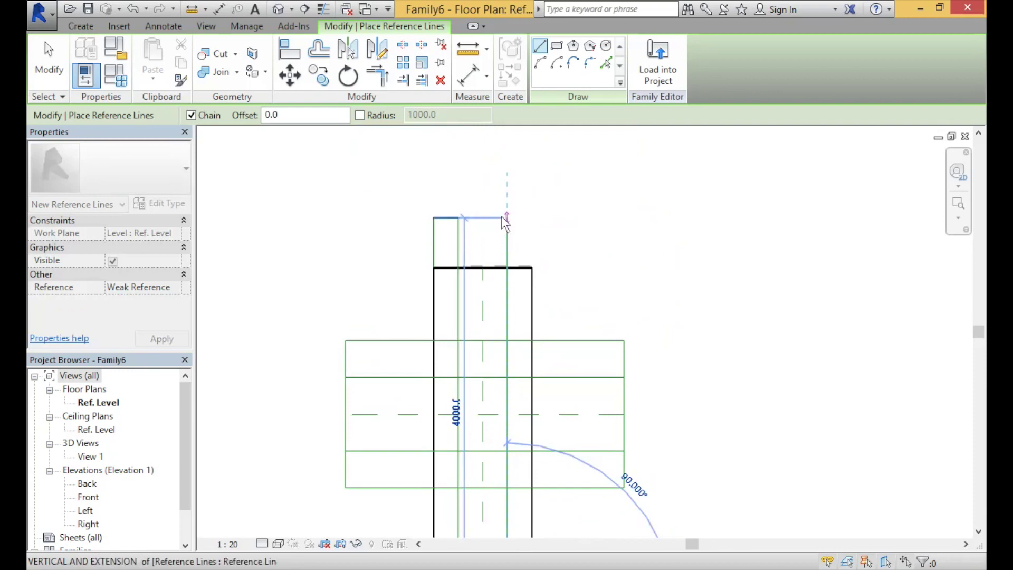
click(505, 218)
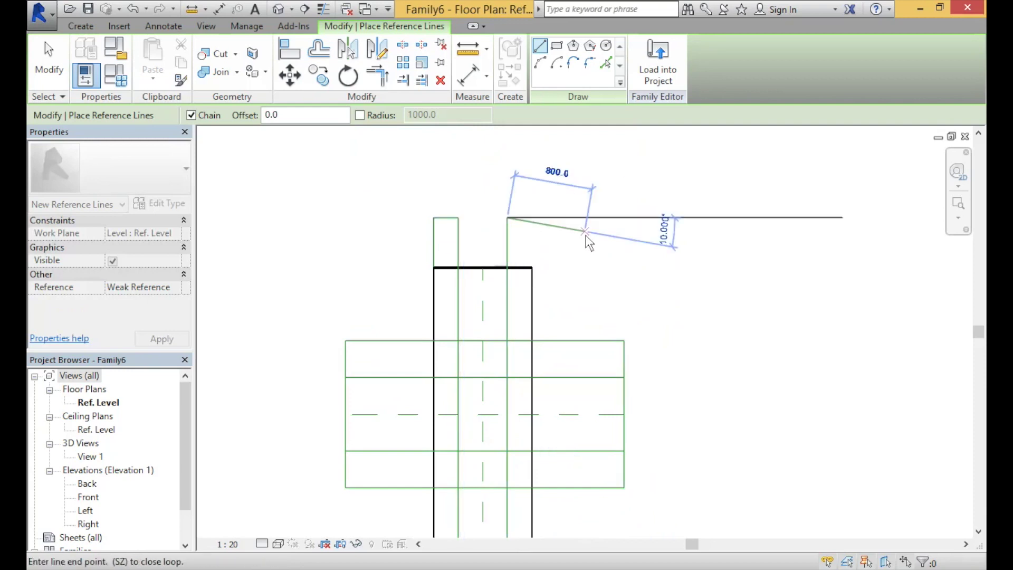
key(Escape)
key(Escape)
Step: Start an extrusion and sketch a V from the upper-left reference line intersection down to the vertical centre plane and up to the upper-right intersection
scroll(561, 312, up, 2)
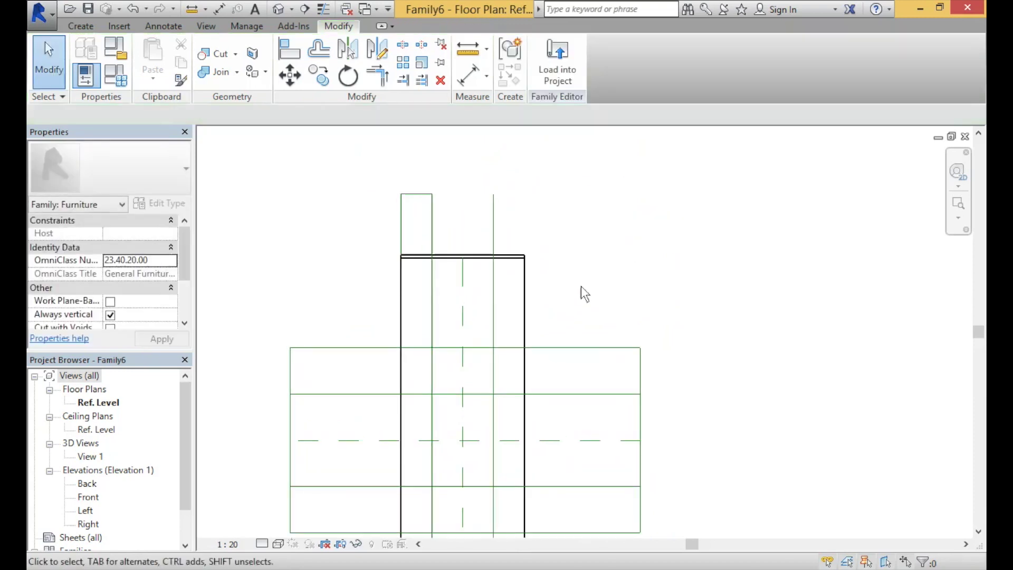
middle_drag(619, 200, 633, 181)
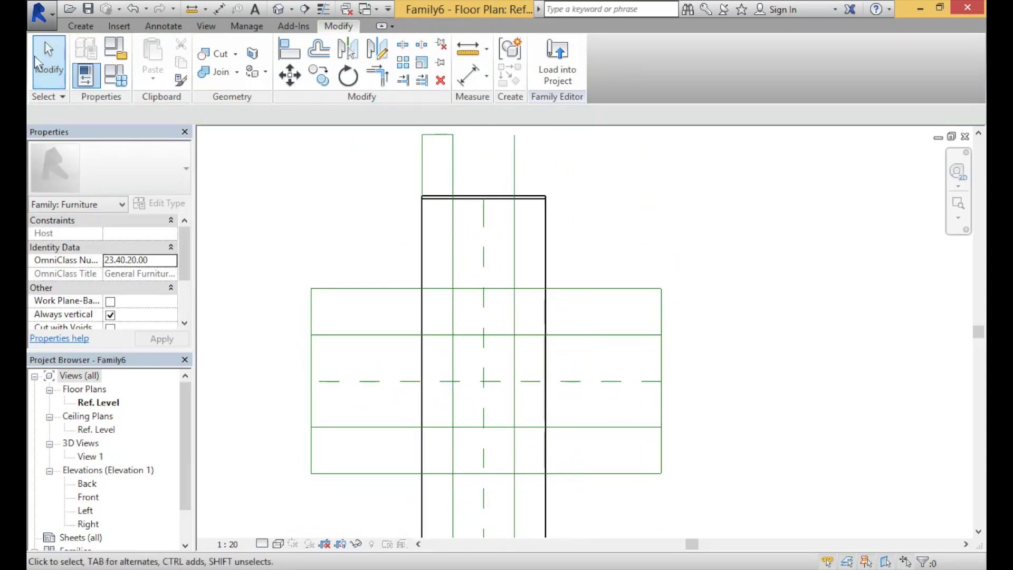
click(79, 27)
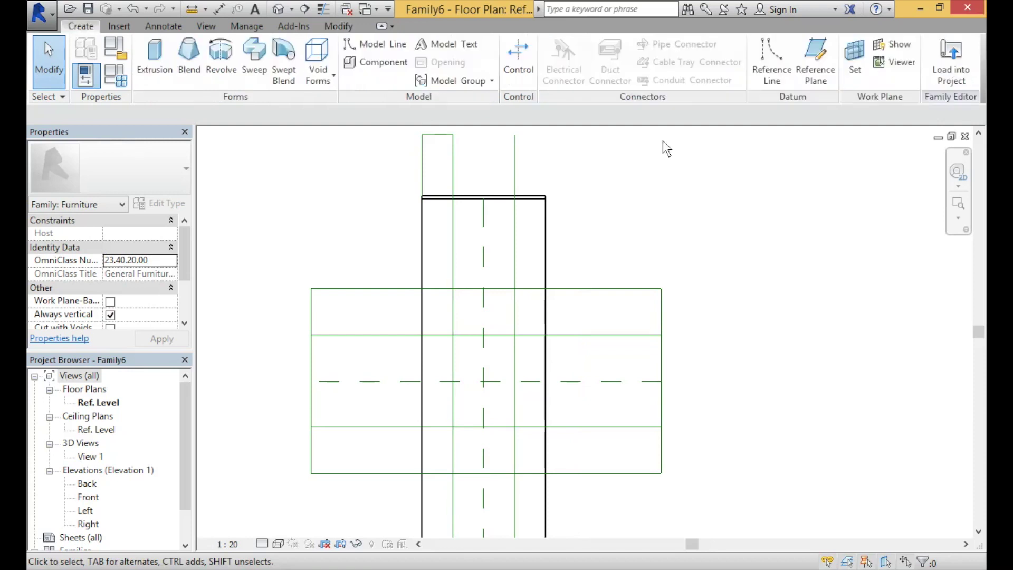
click(147, 66)
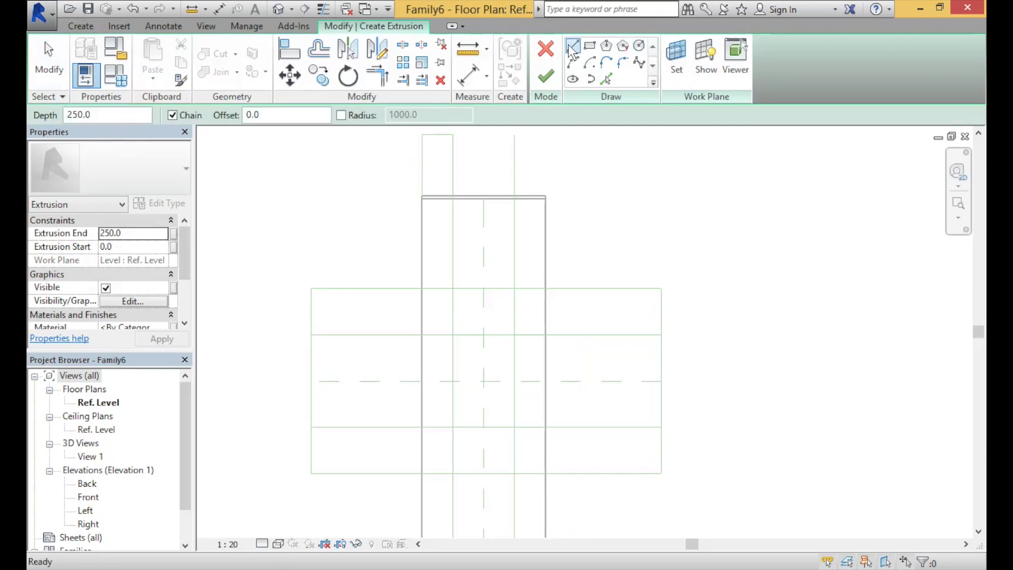
scroll(467, 289, up, 3)
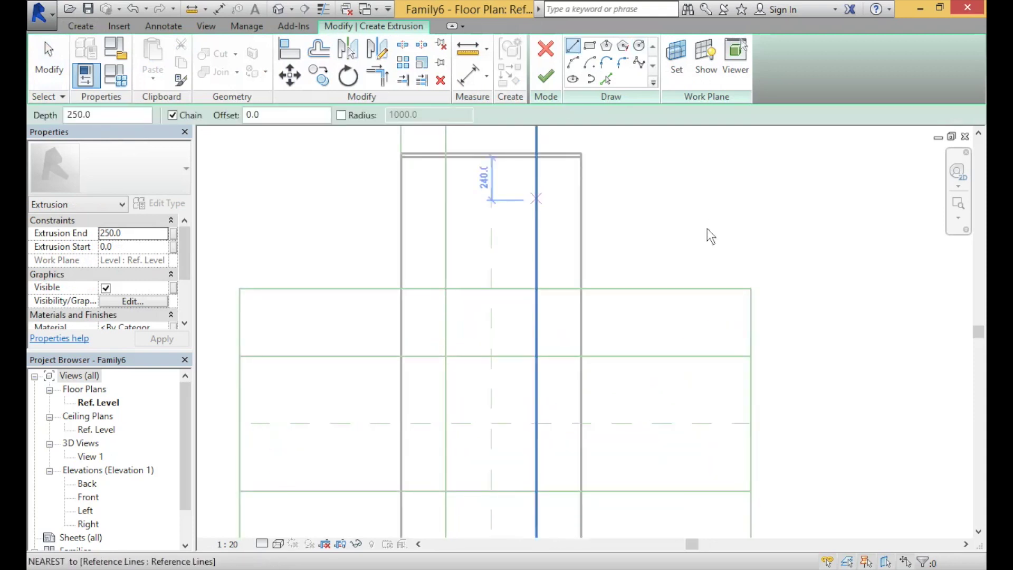
click(446, 288)
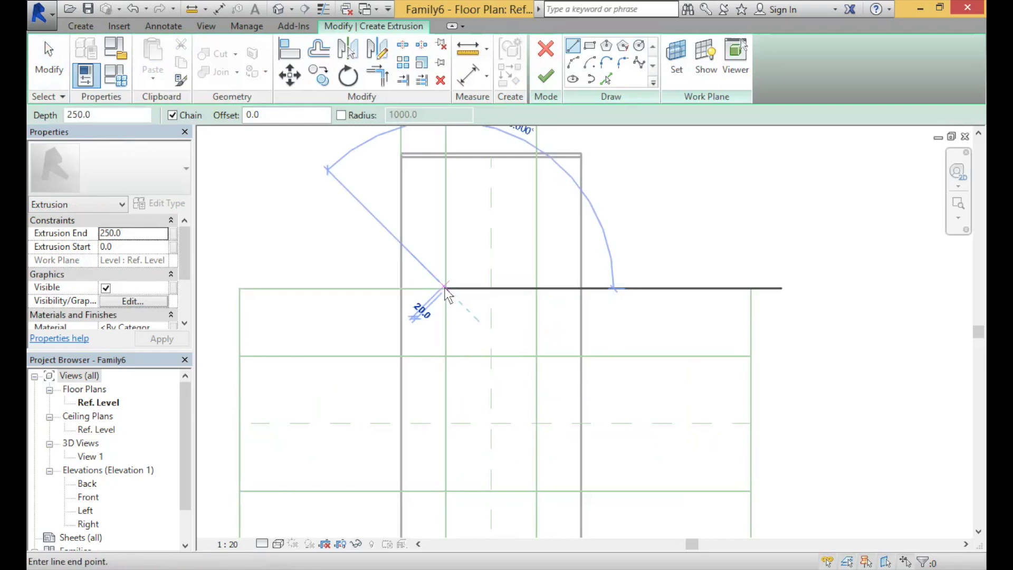
click(491, 357)
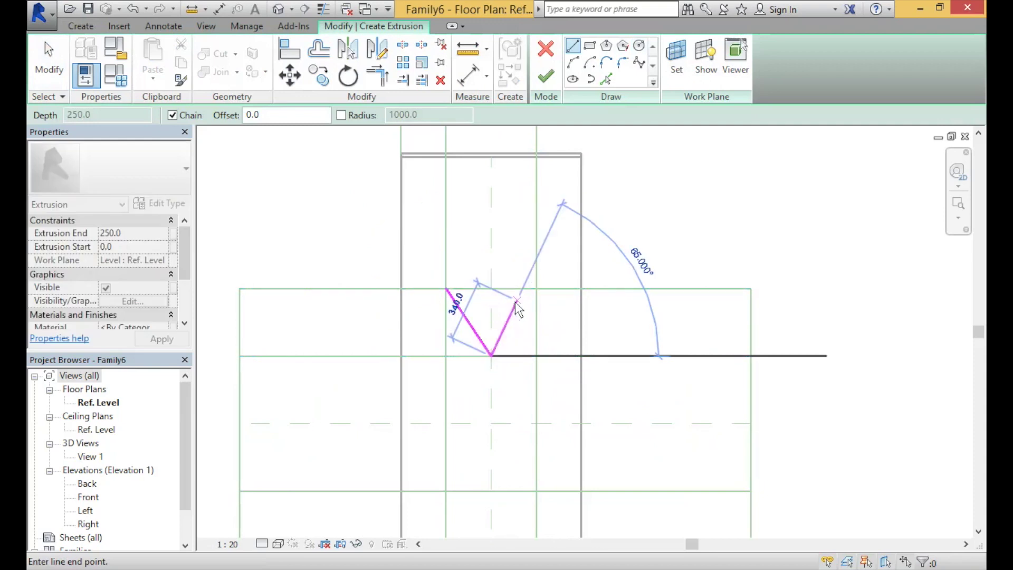
scroll(521, 301, up, 2)
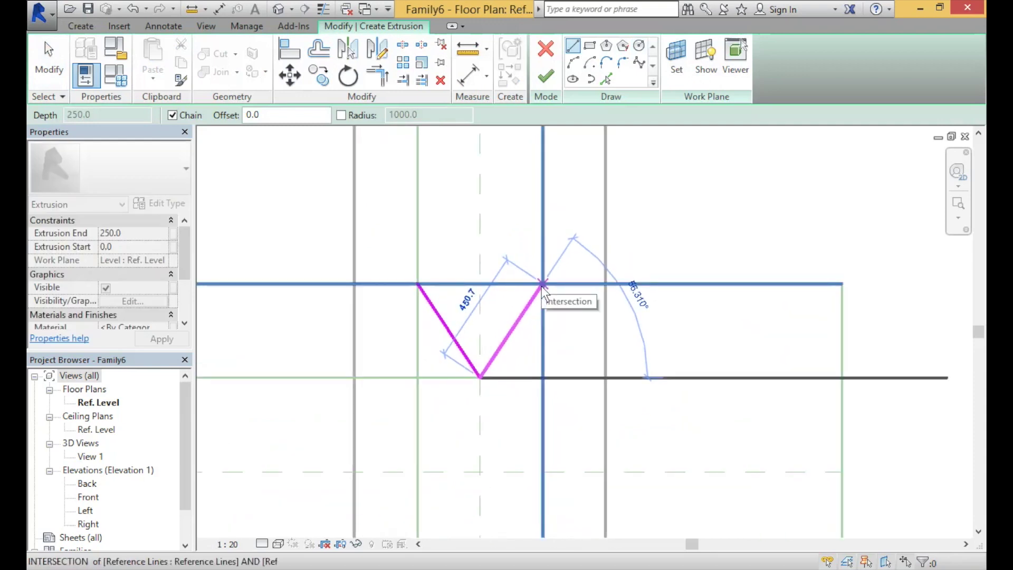
click(541, 284)
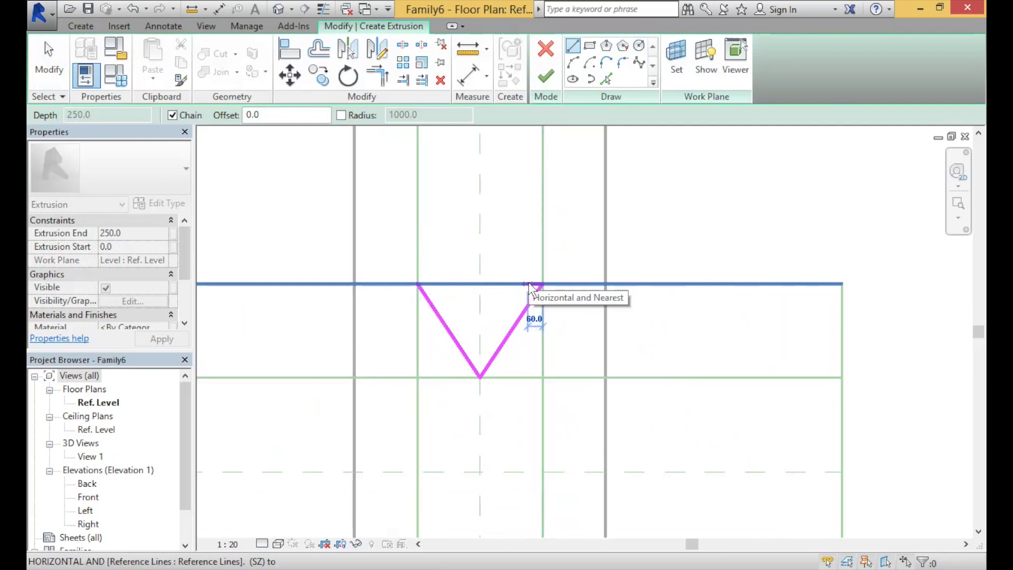
Step: Add a 20 mm horizontal segment inward from the V's right end and a parallel inner line running down past the vertex
text(20)
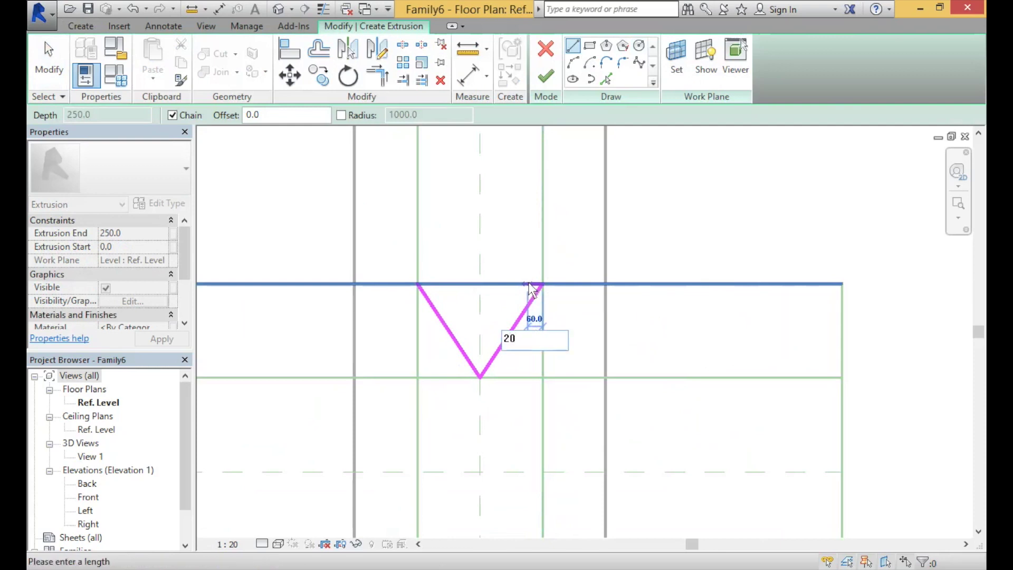
key(Return)
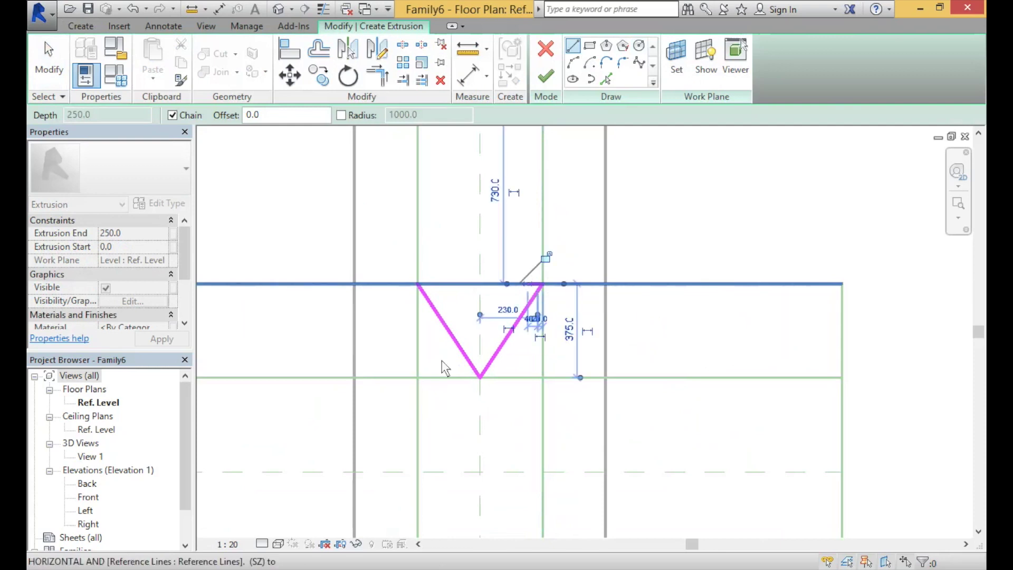
click(443, 432)
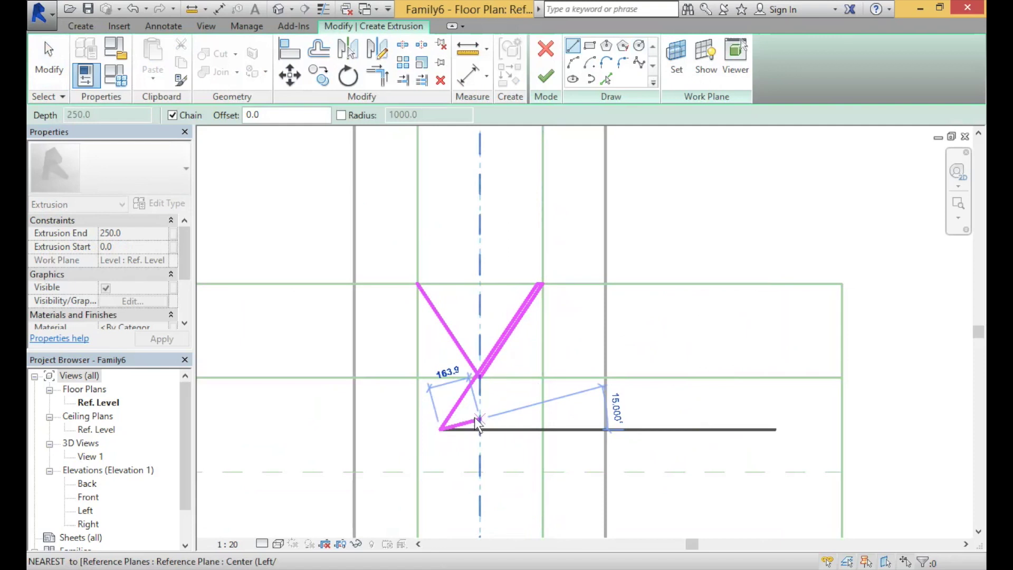
key(Escape)
key(Escape)
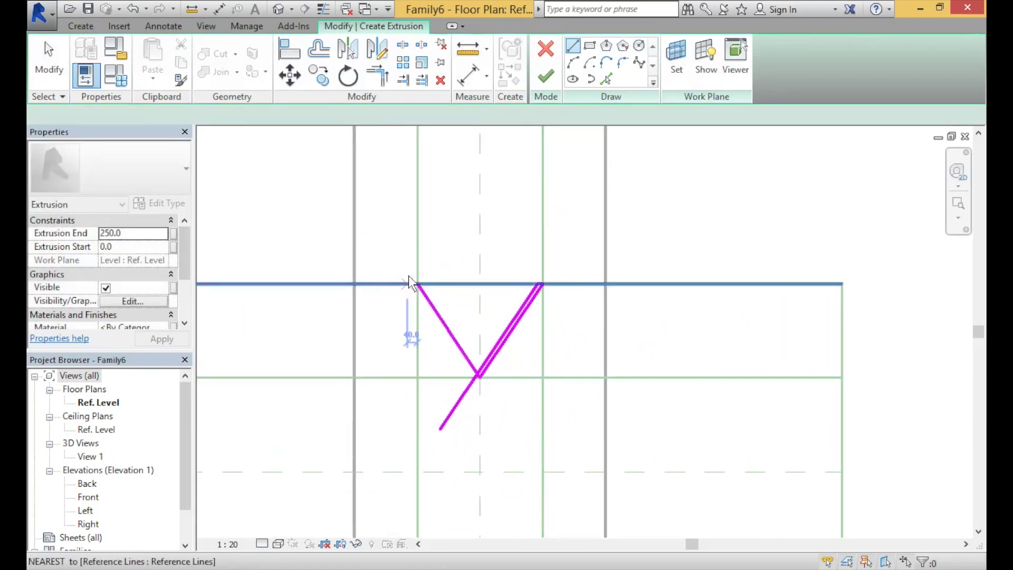
Step: Add a 20 mm horizontal segment inward from the V's left end and a parallel inner line about 580 mm long, ending the command
key(l)
key(i)
scroll(411, 277, up, 3)
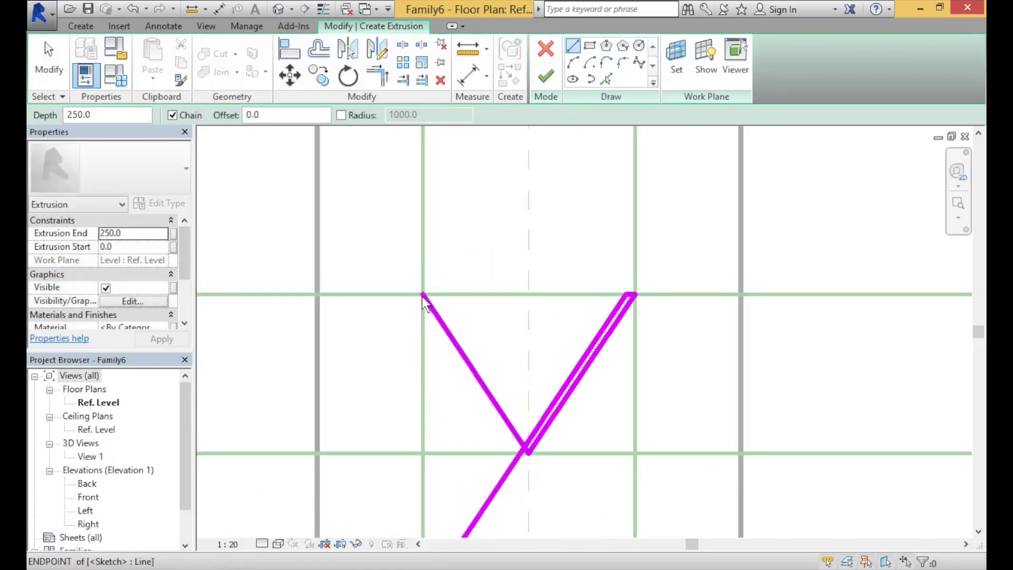
click(423, 294)
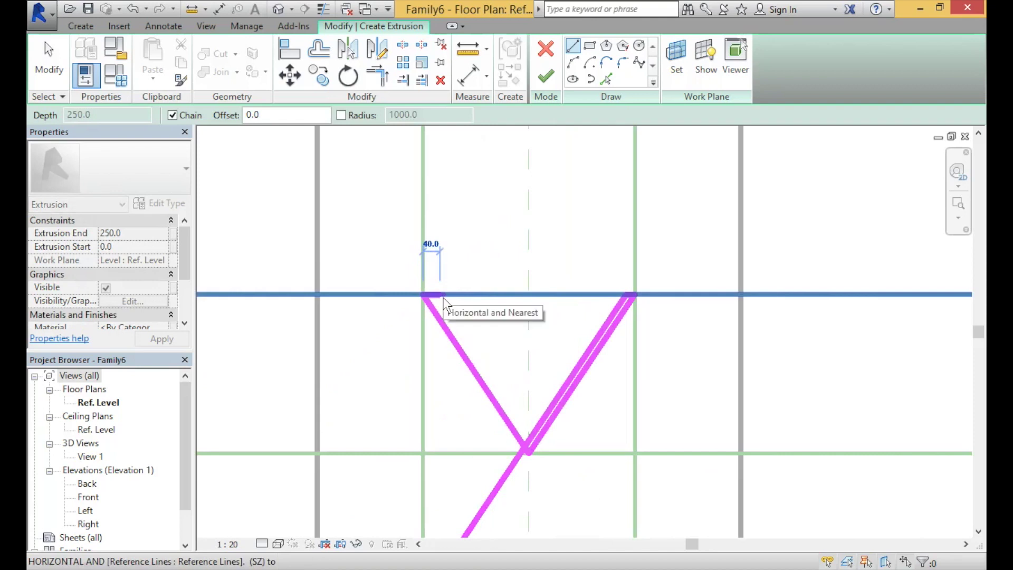
text(20)
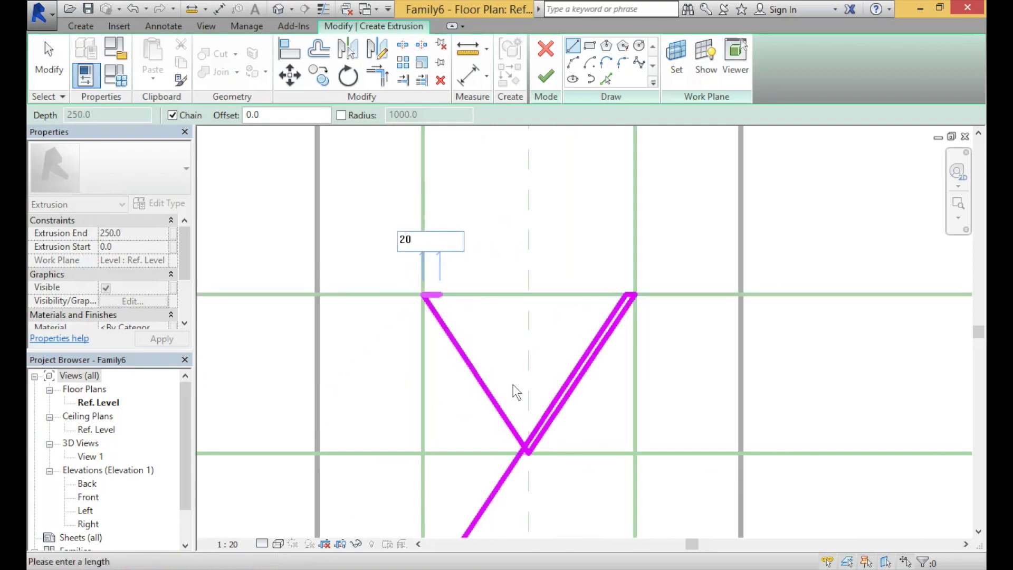
key(Return)
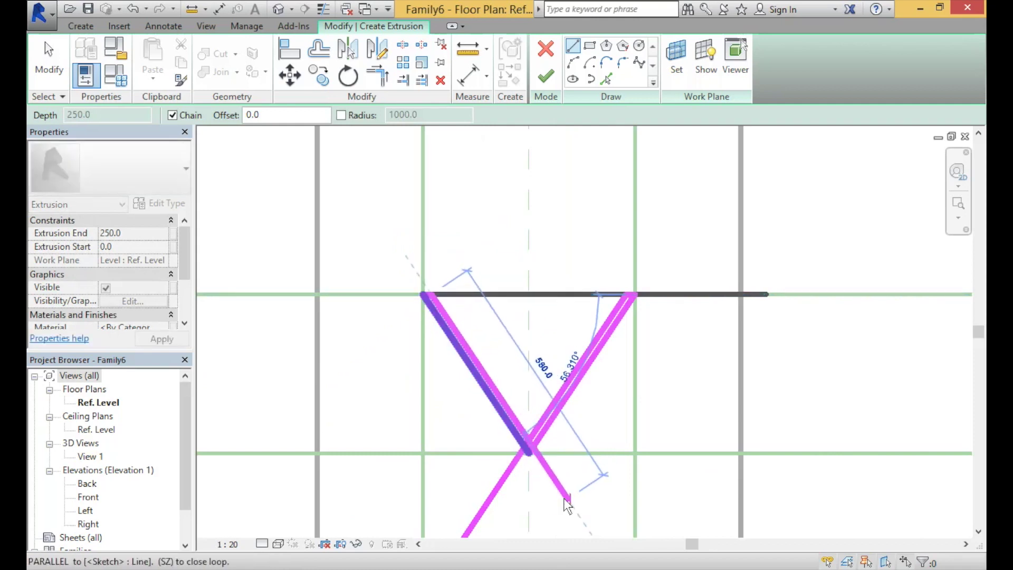
click(568, 499)
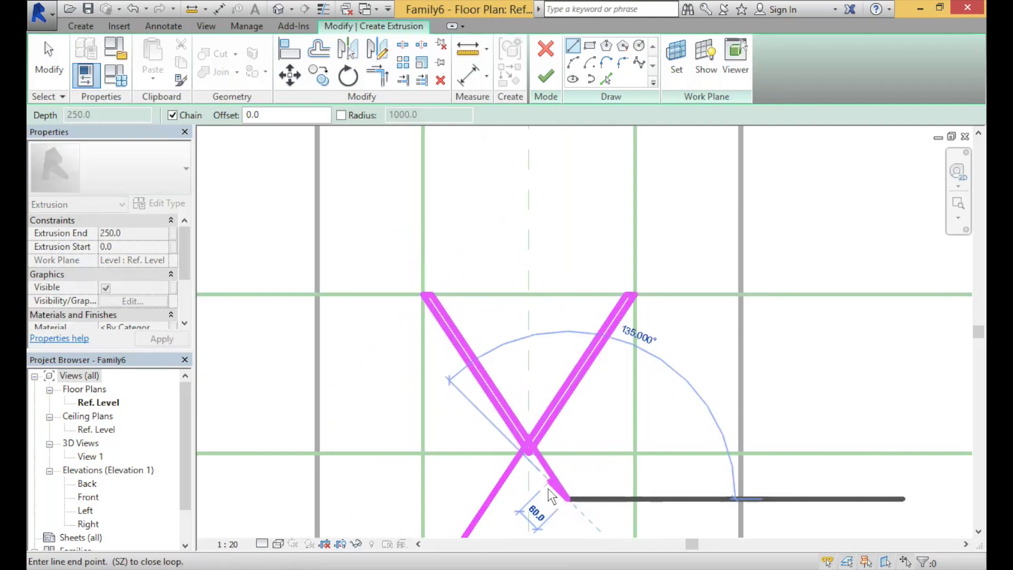
key(Escape)
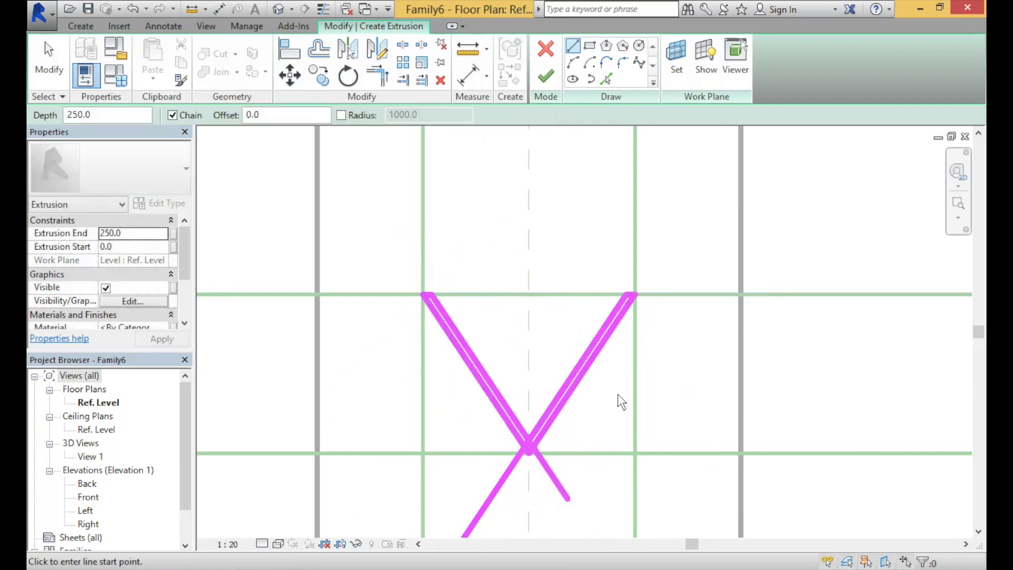
key(Escape)
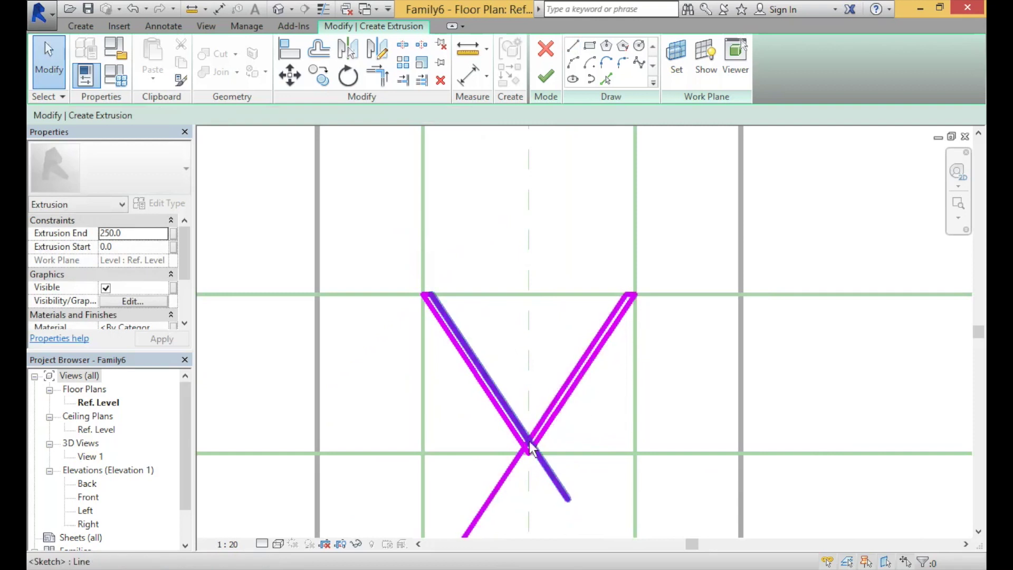
Step: Trim the two crossing inner lines to a corner at the V's vertex and finish the extrusion
click(378, 78)
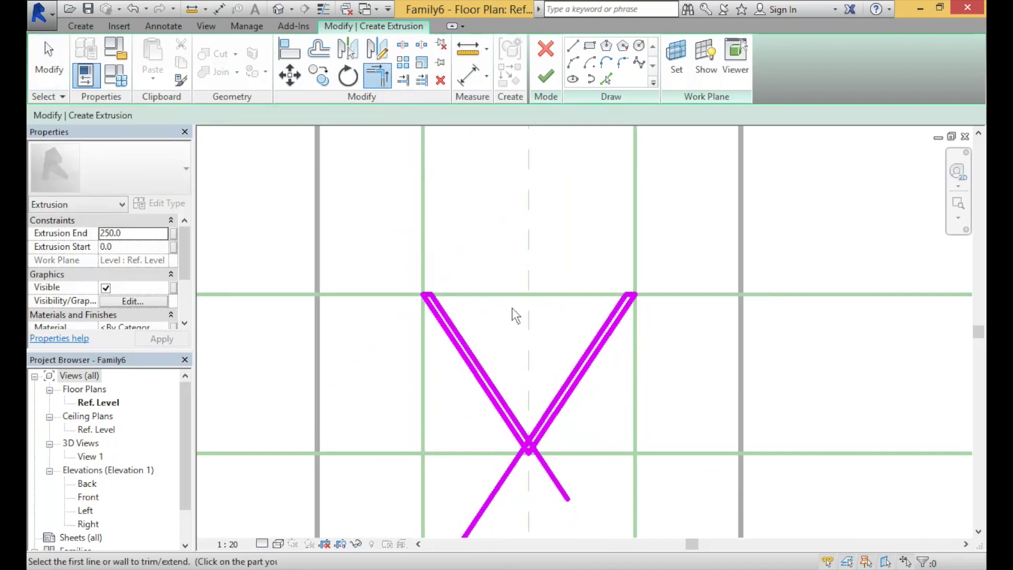
click(542, 433)
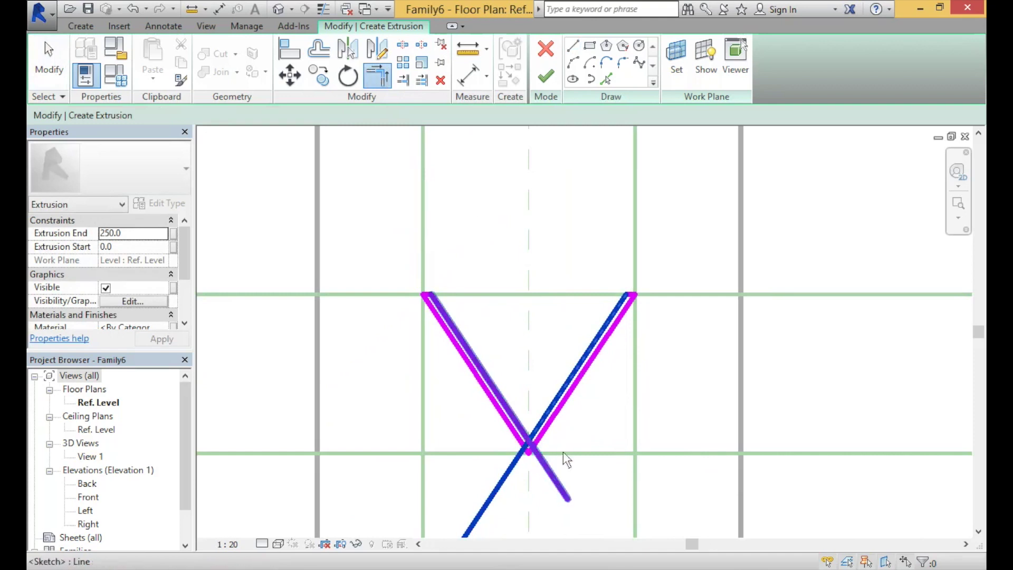
click(516, 420)
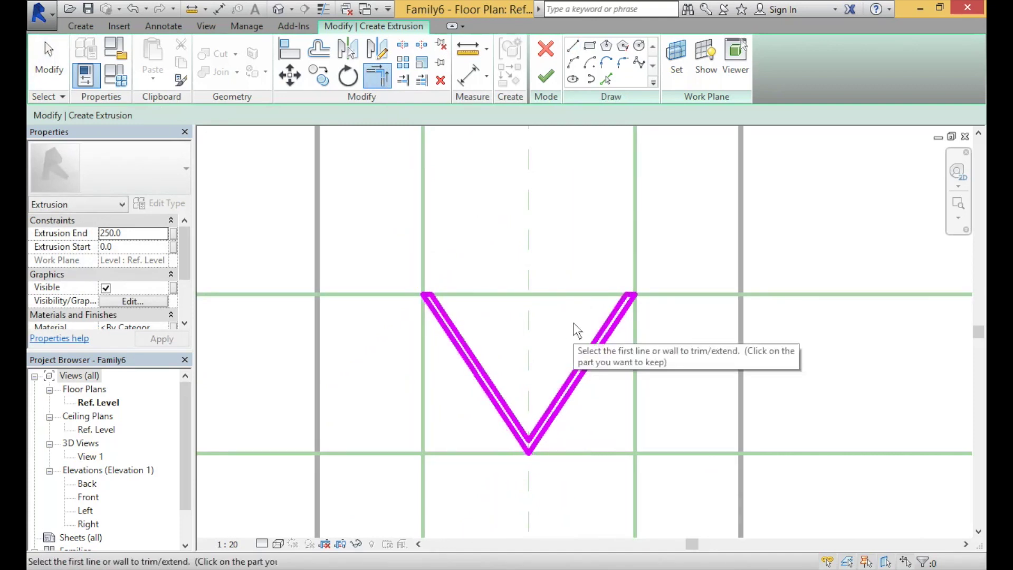
key(Escape)
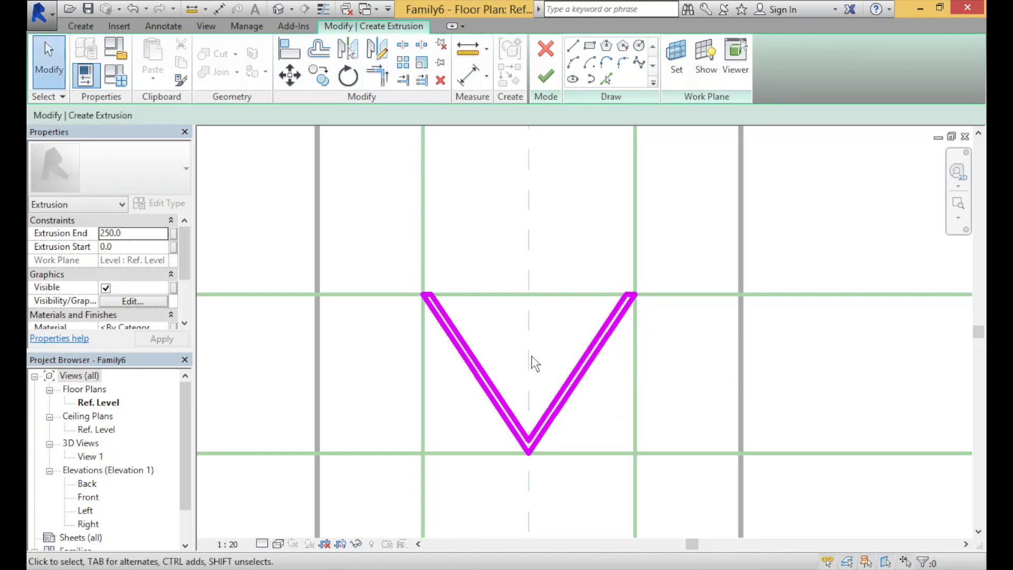
scroll(531, 355, down, 5)
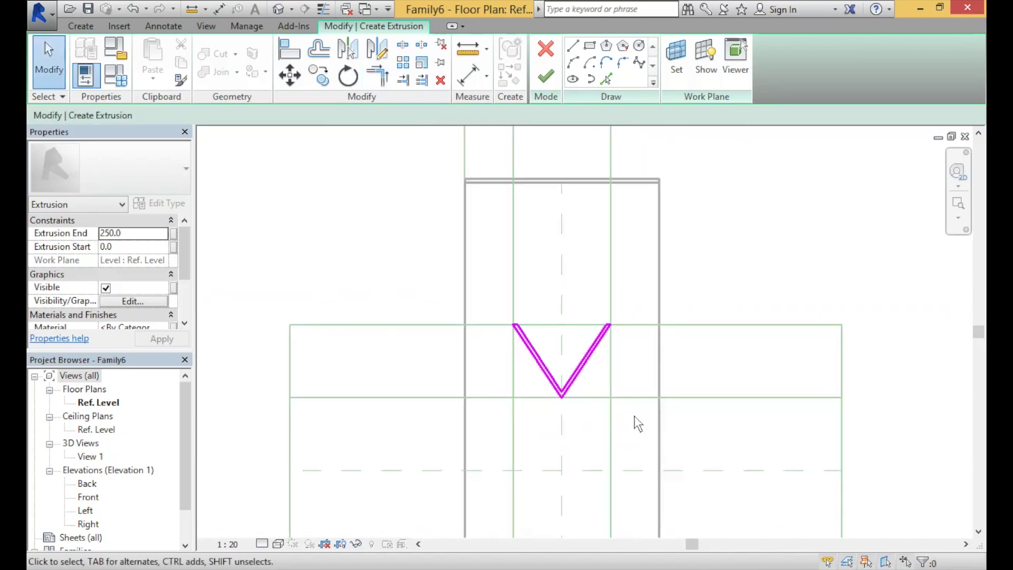
click(542, 75)
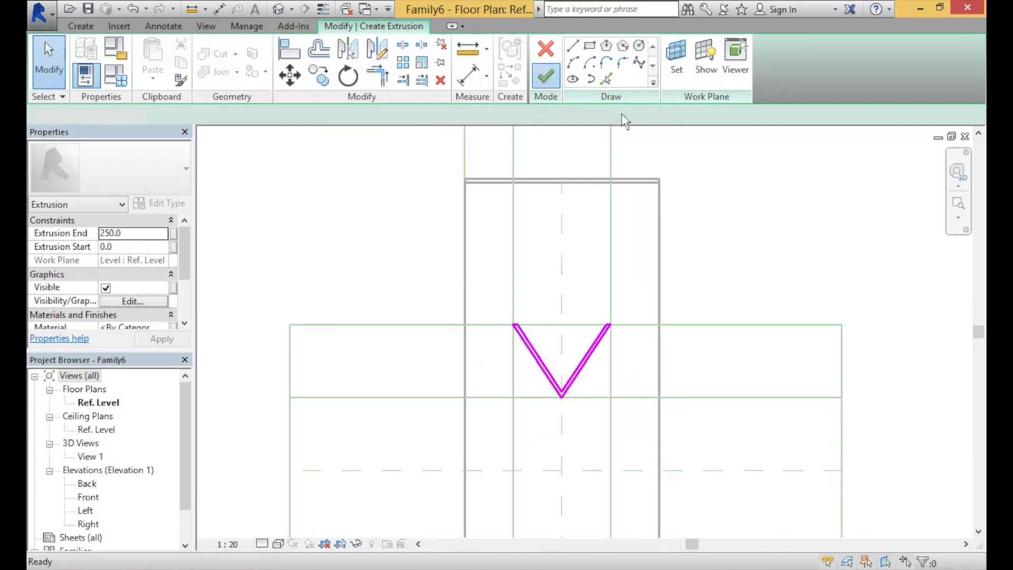
click(717, 213)
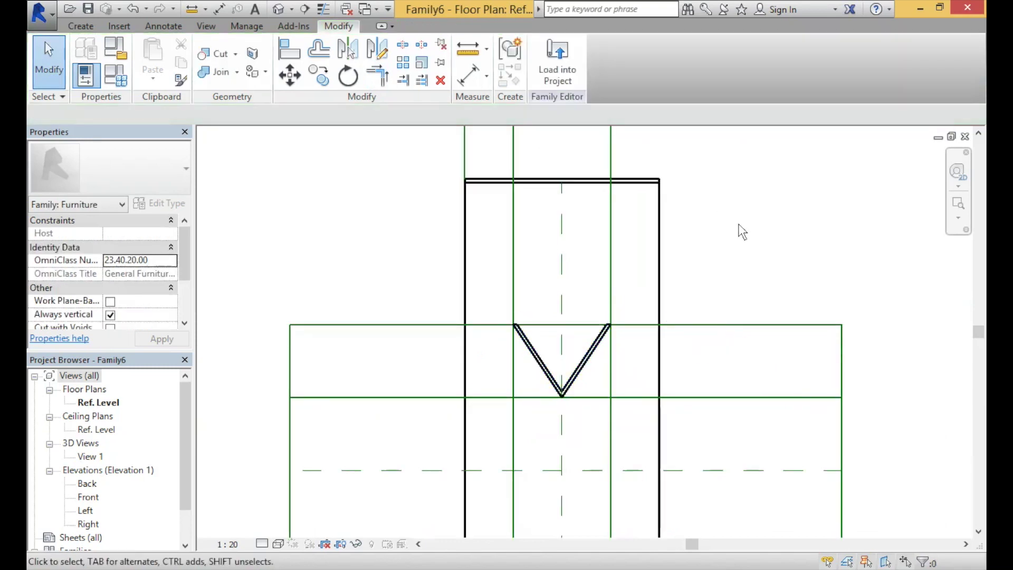
Step: Mirror the V-shaped extrusion about the horizontal Center (Front/Back) reference plane
middle_drag(582, 440, 550, 376)
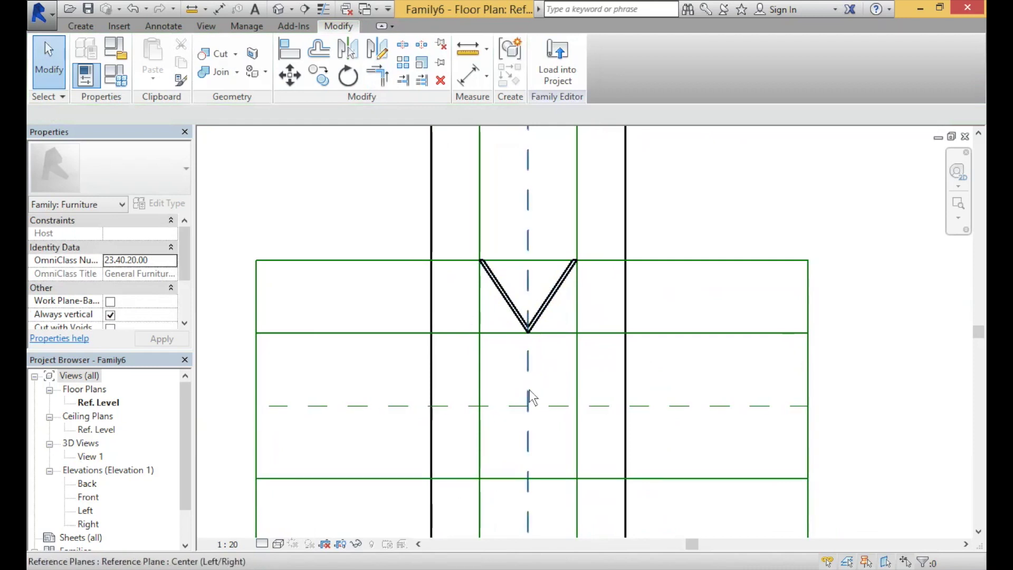
click(539, 311)
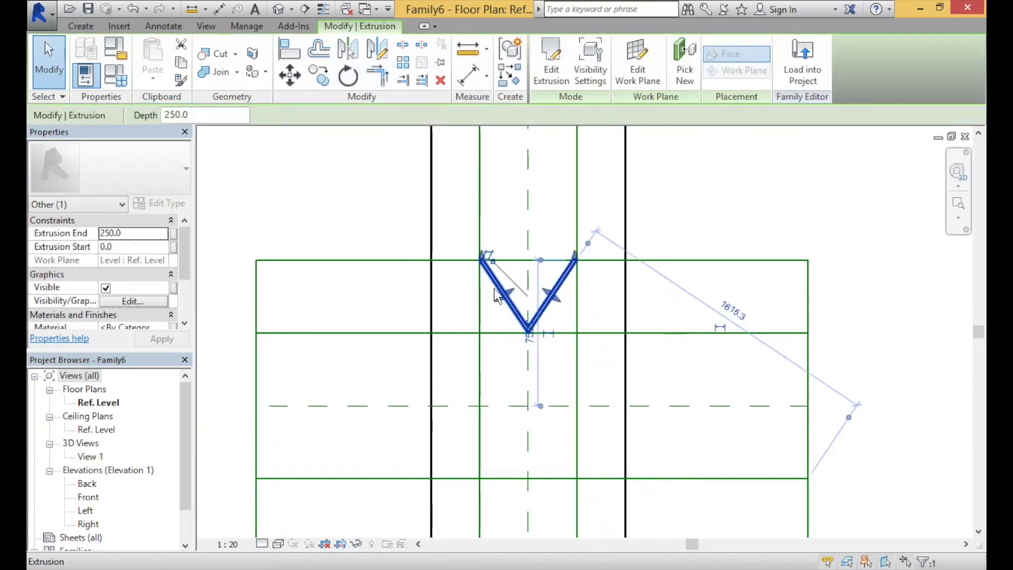
click(348, 49)
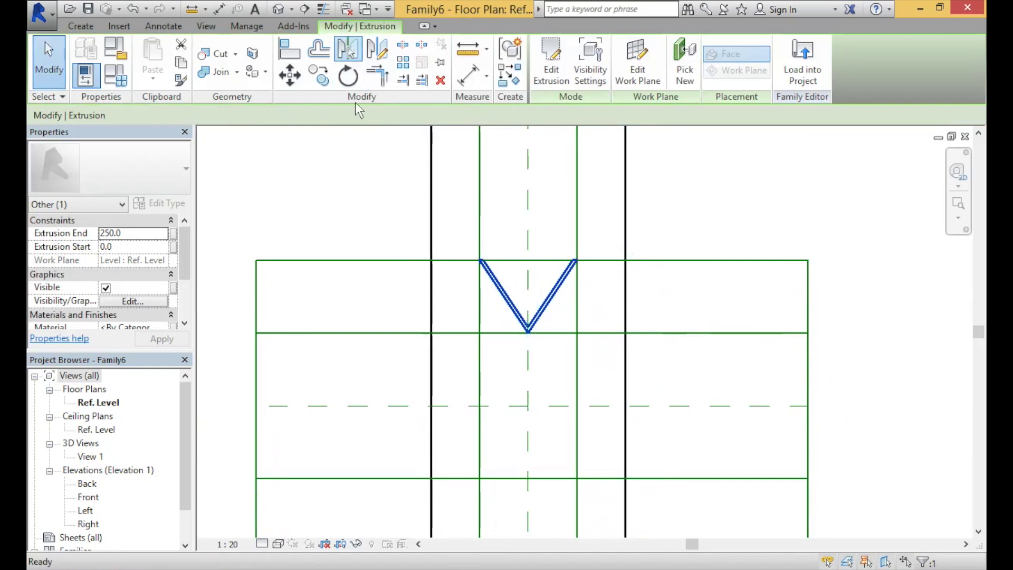
click(556, 406)
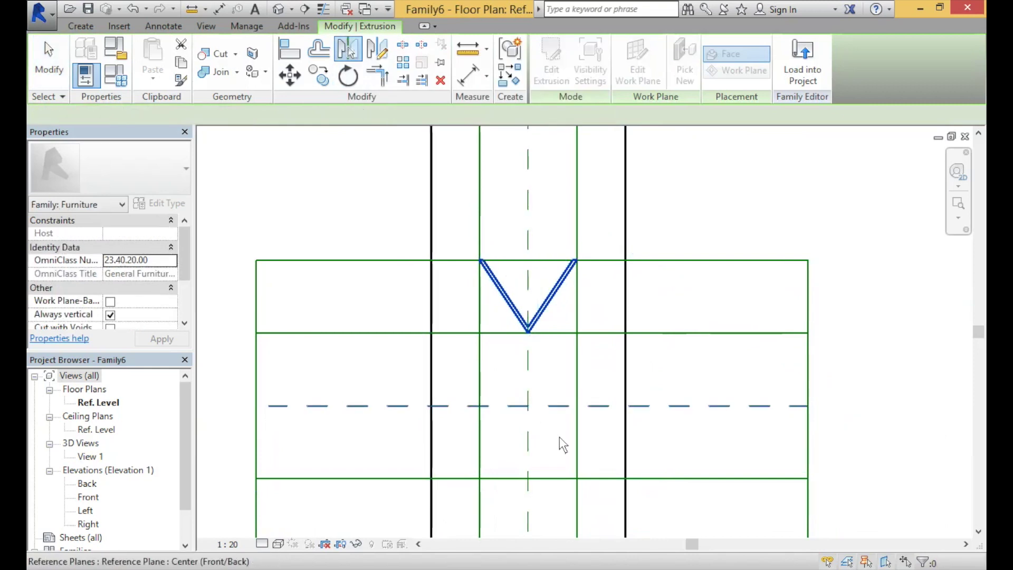
click(666, 322)
scroll(607, 331, down, 2)
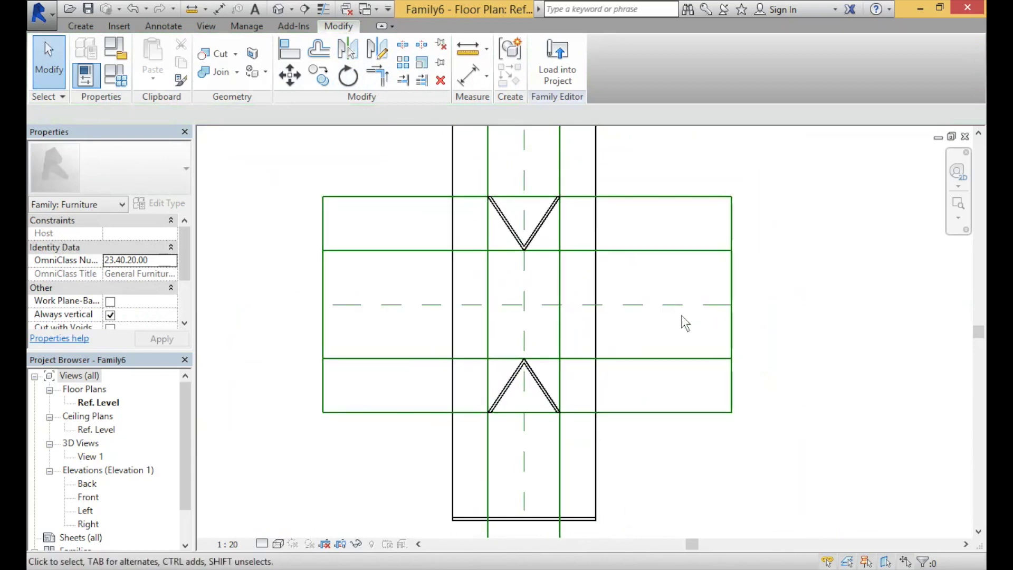
Step: Delete the leftover construction reference planes around the tabletop and V-shaped legs, keeping only the two center reference planes
middle_drag(685, 323, 721, 379)
scroll(721, 379, down, 1)
drag(777, 485, 708, 251)
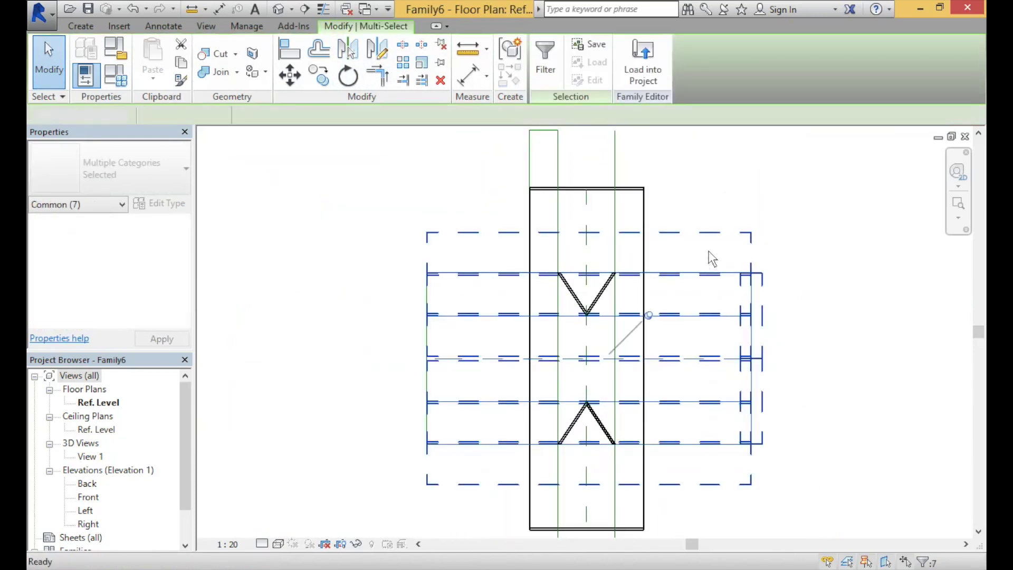
key(Delete)
drag(716, 159, 442, 150)
key(Delete)
click(425, 329)
key(Delete)
scroll(523, 209, down, 3)
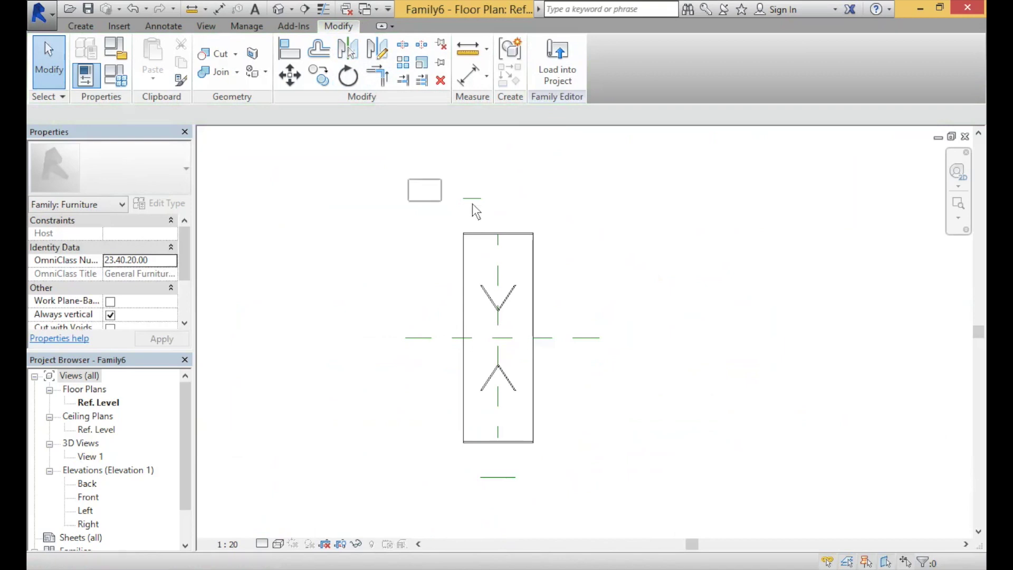
drag(400, 167, 532, 208)
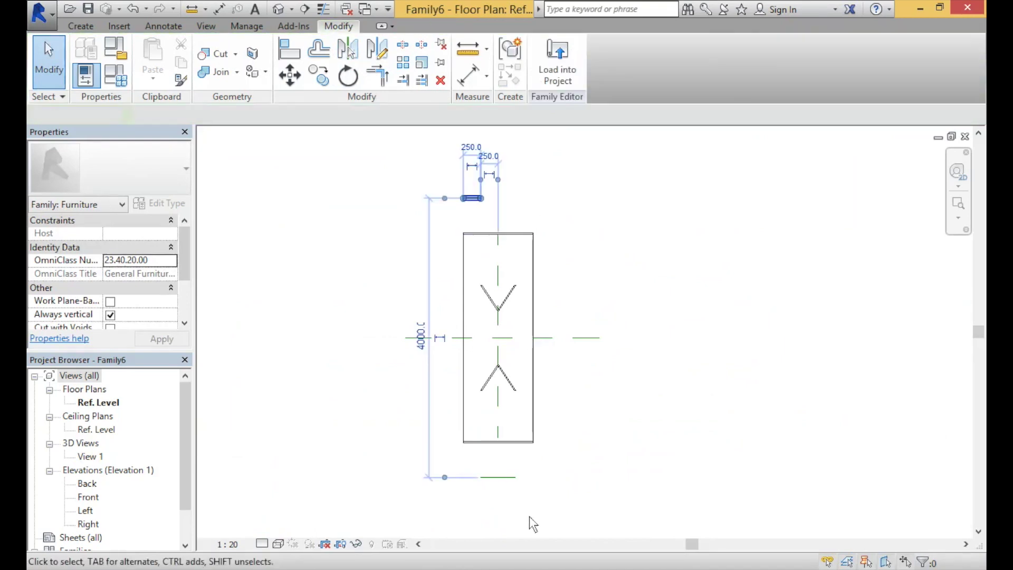
key(Delete)
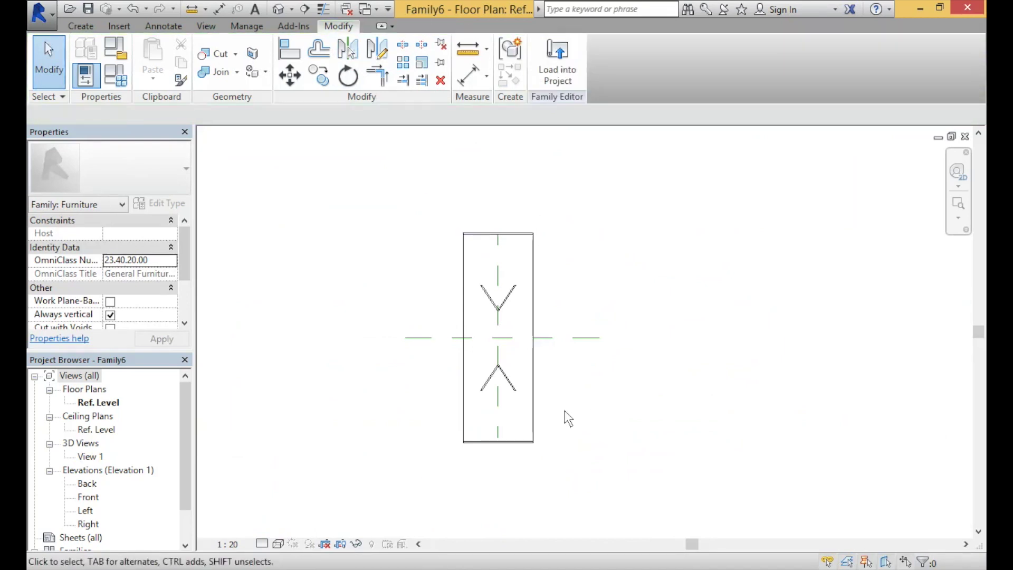
Step: Stretch both V-shaped leg extrusions in the Left elevation up to the underside of the tabletop, to a 780 mm depth
double_click(74, 457)
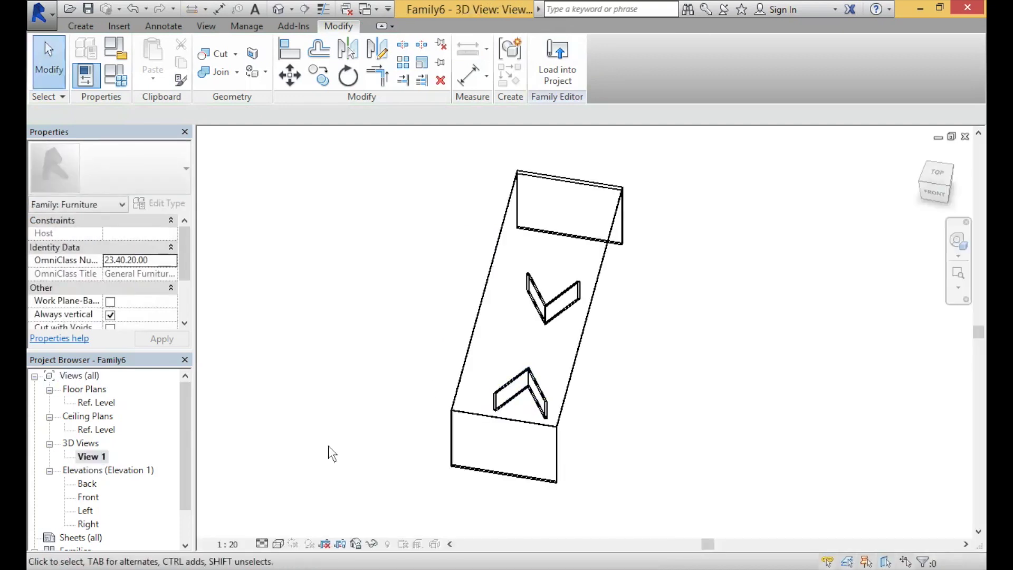
double_click(83, 511)
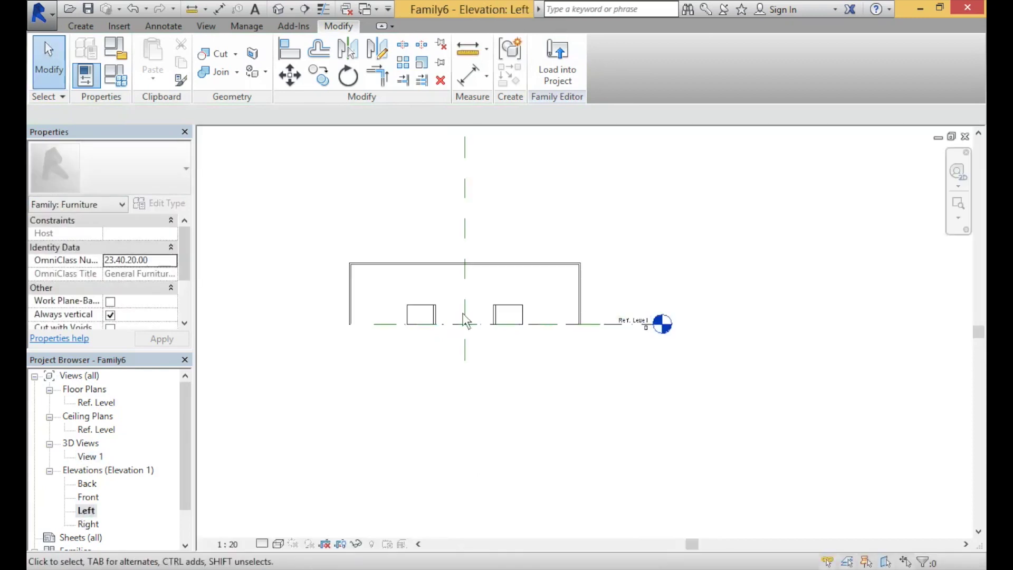
scroll(463, 316, up, 5)
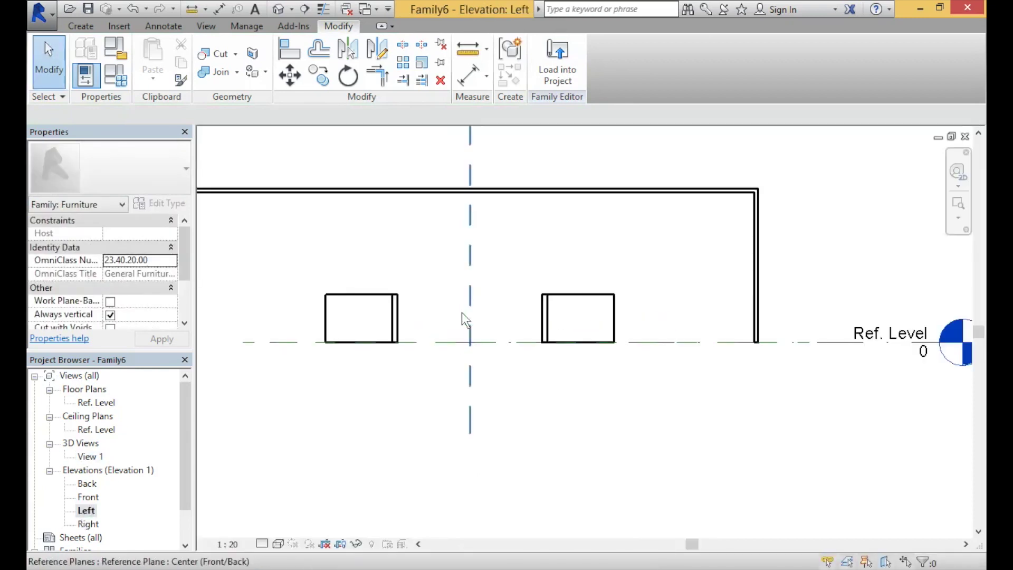
click(601, 299)
drag(599, 292, 601, 161)
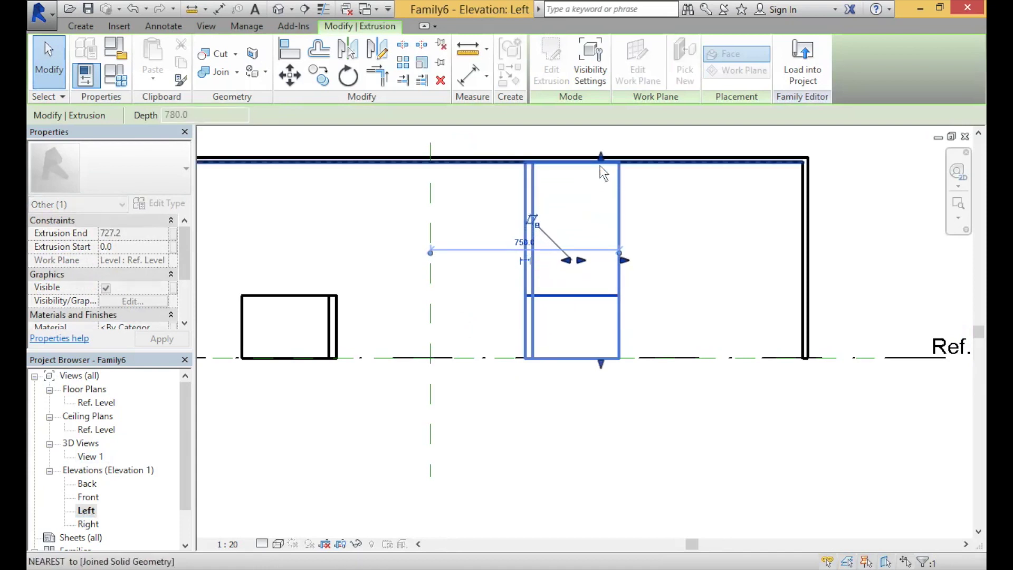
click(274, 314)
drag(260, 290, 262, 164)
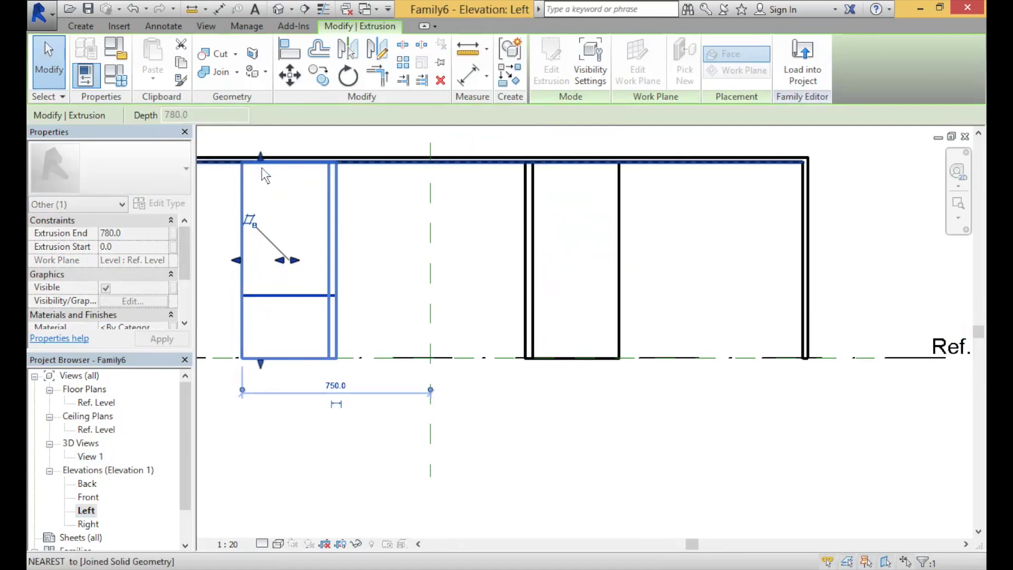
click(588, 479)
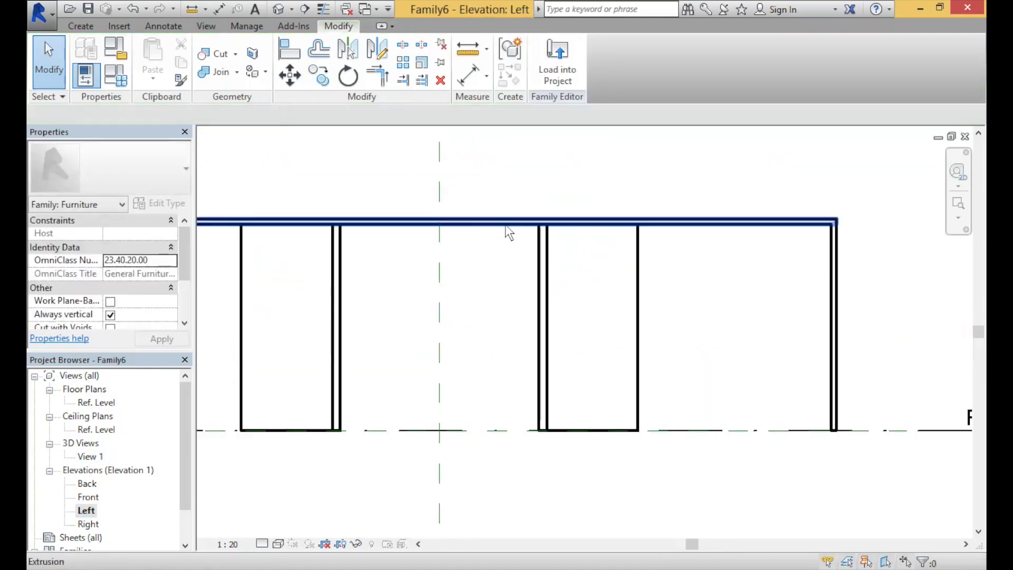
scroll(623, 259, down, 1)
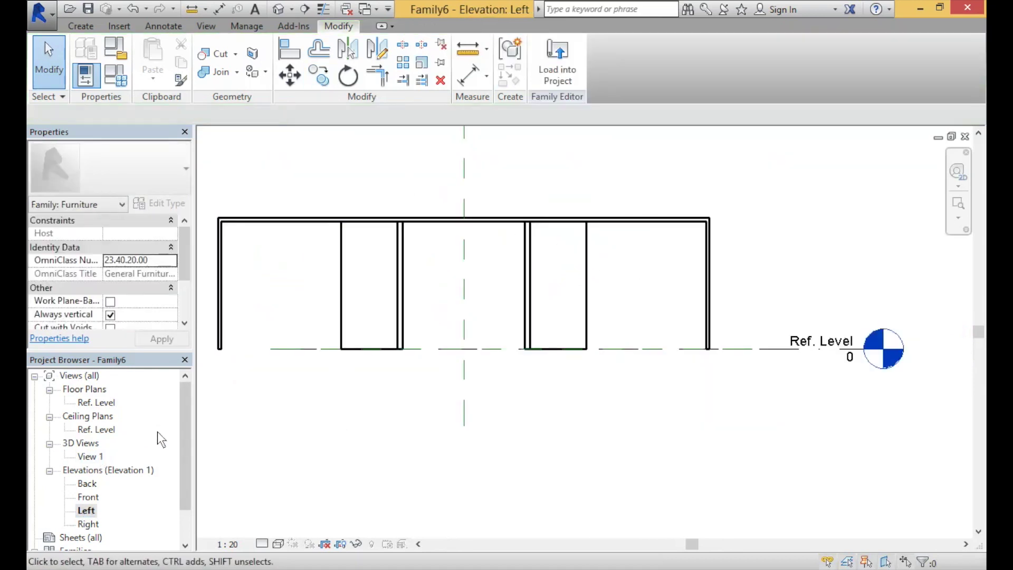
Step: Start an extrusion in the Front elevation with an outward-bulging arc of about 517 mm radius, rising from Ref. Level 200 mm left of the table
double_click(87, 497)
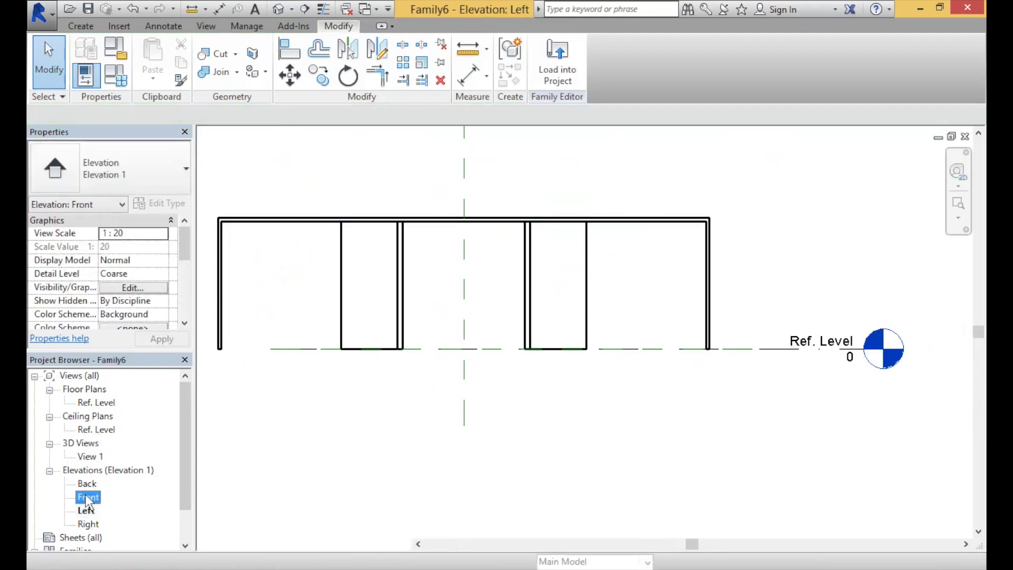
scroll(341, 300, up, 5)
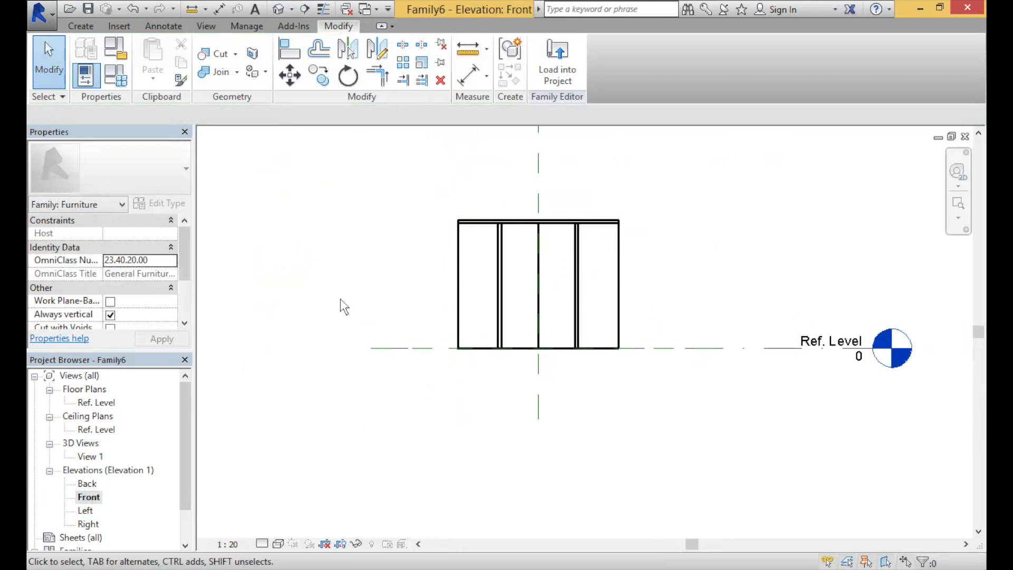
middle_drag(437, 412, 437, 422)
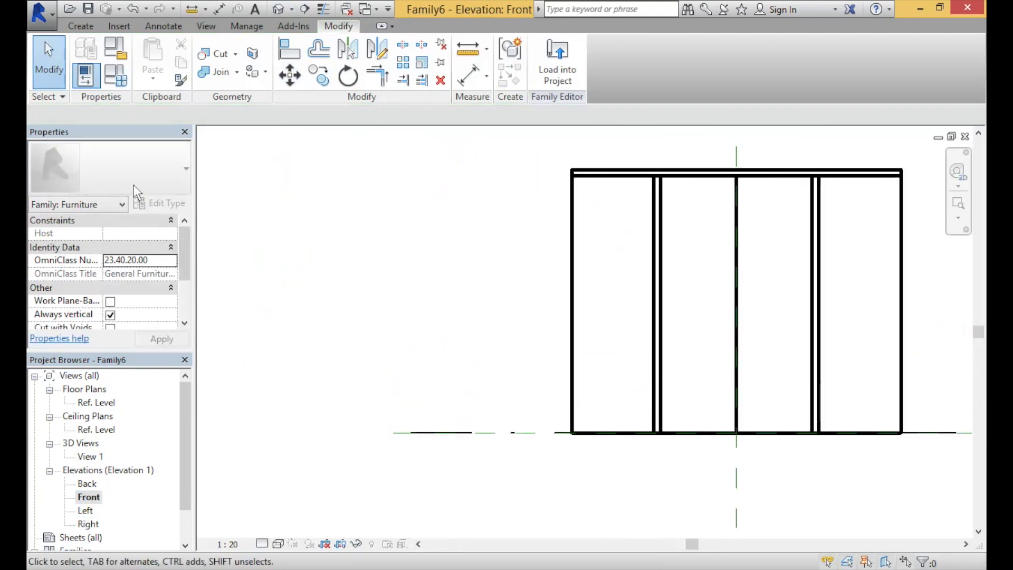
click(97, 25)
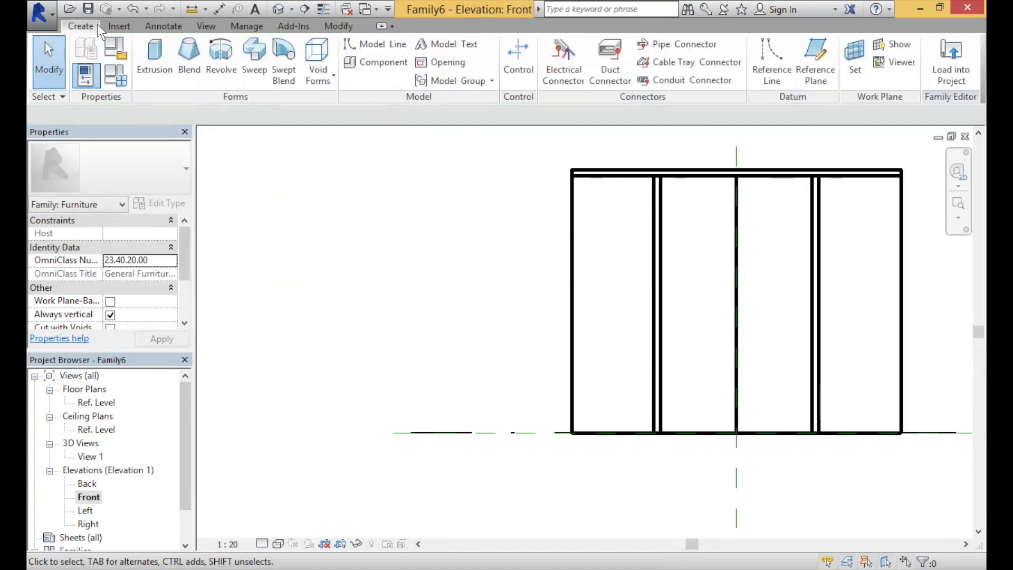
click(161, 55)
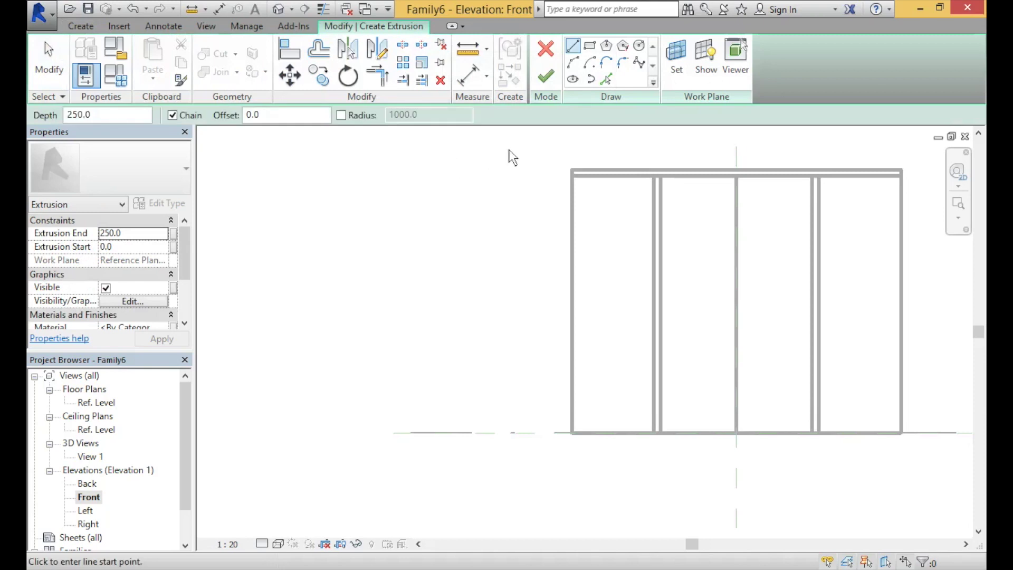
click(572, 66)
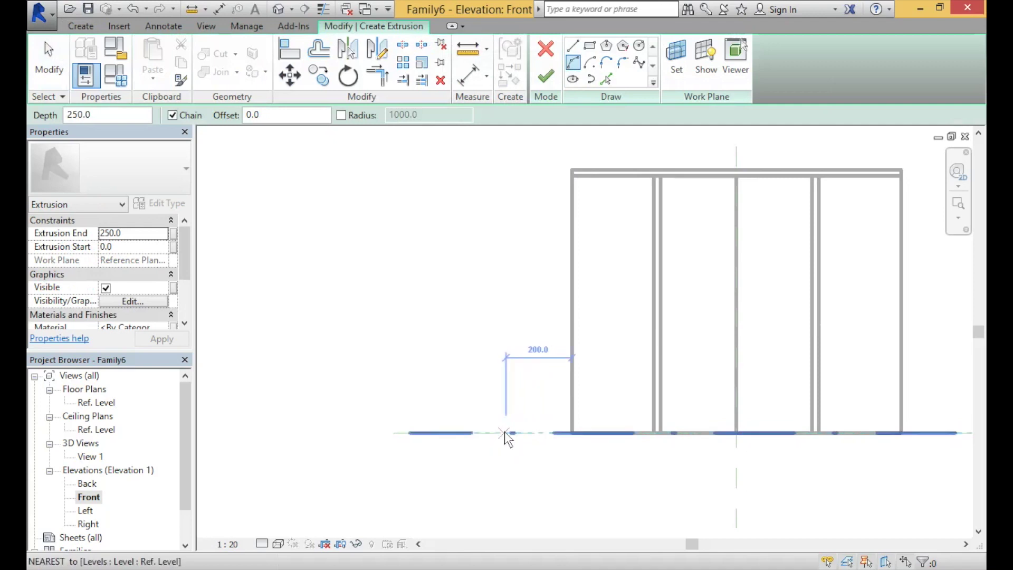
click(504, 432)
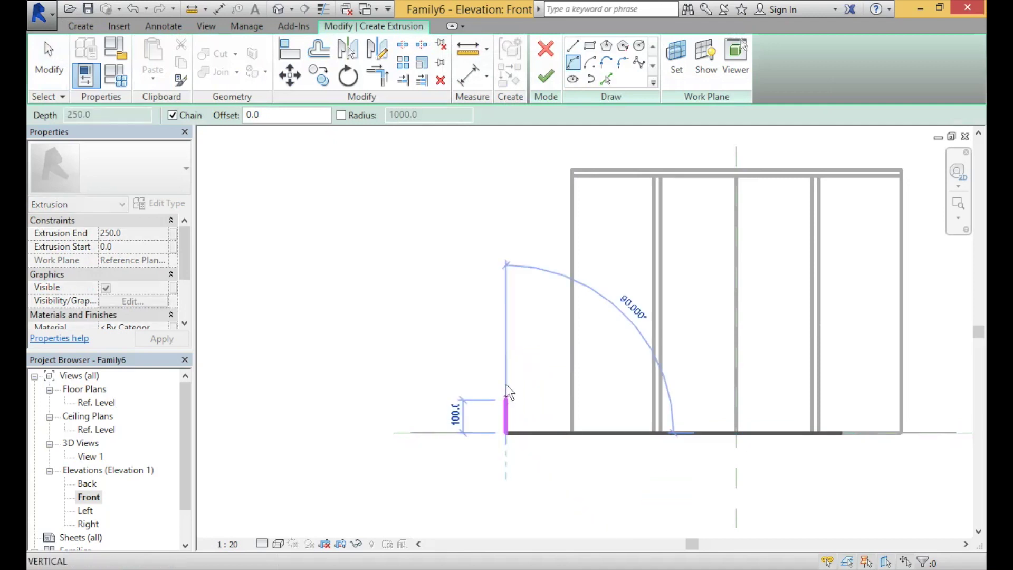
click(503, 301)
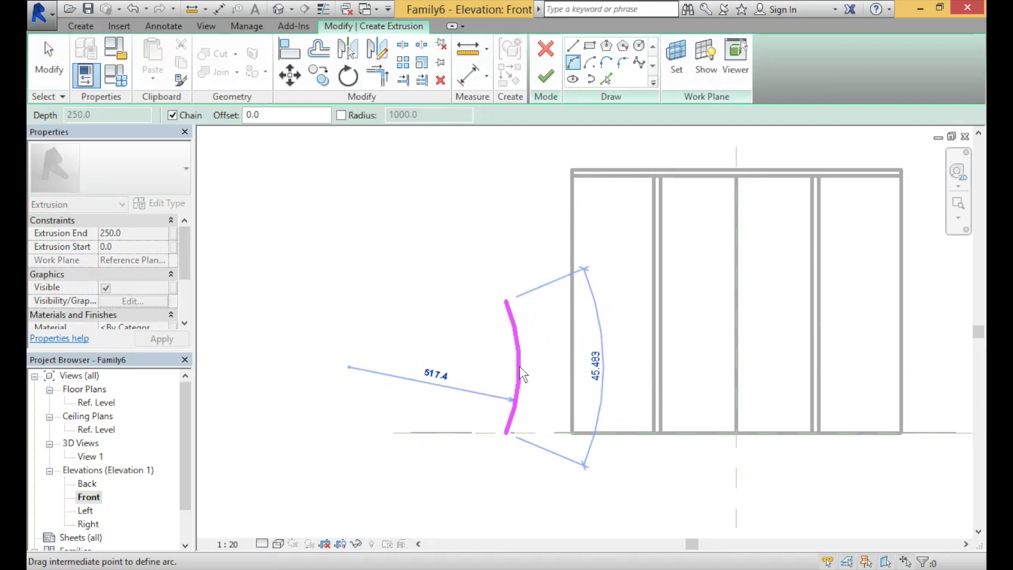
click(521, 375)
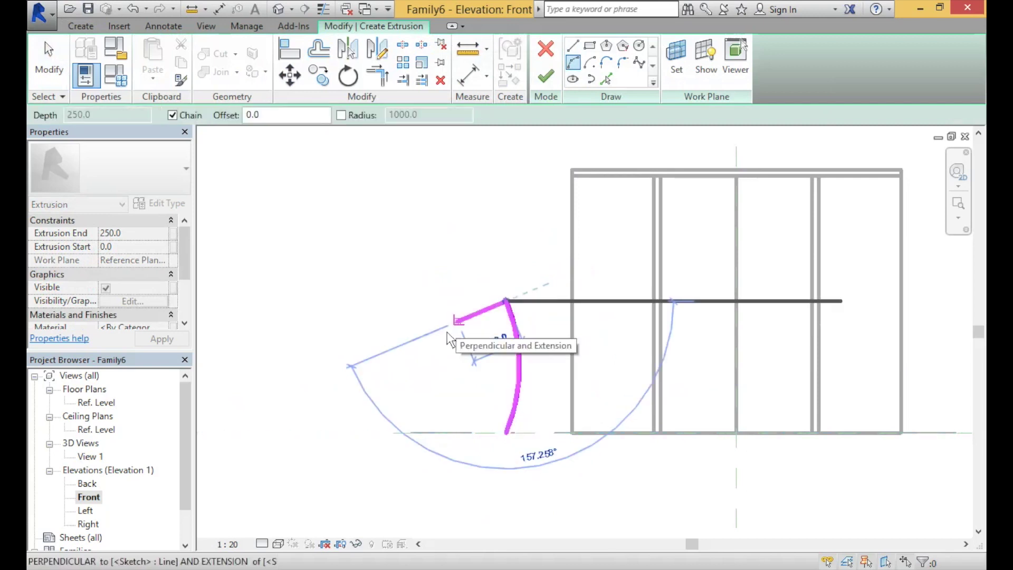
Step: Add a downward-curving top arc of about 453 mm radius and an outward-bulging left arc of about 517 mm radius to the seat profile
click(375, 306)
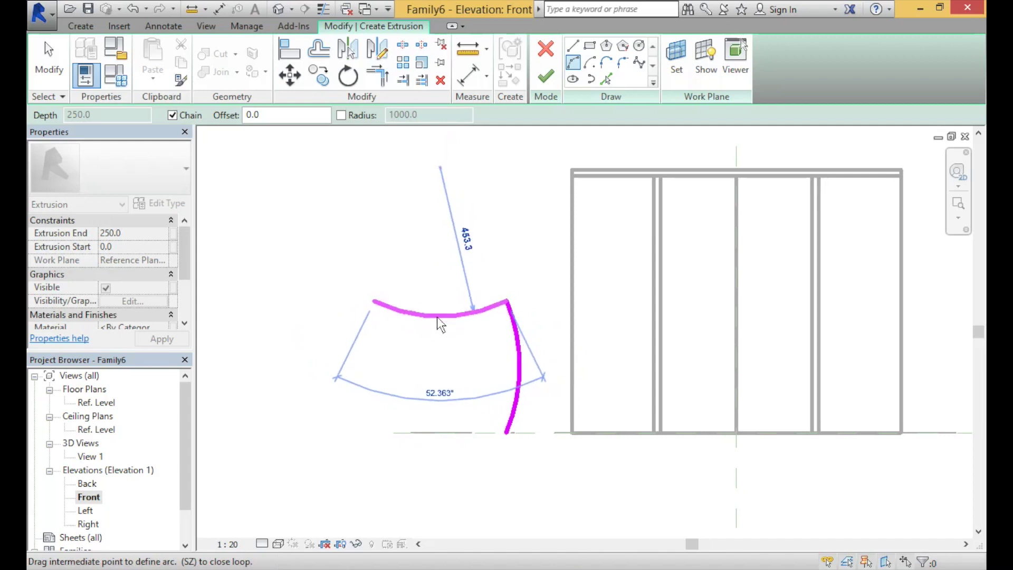
click(436, 317)
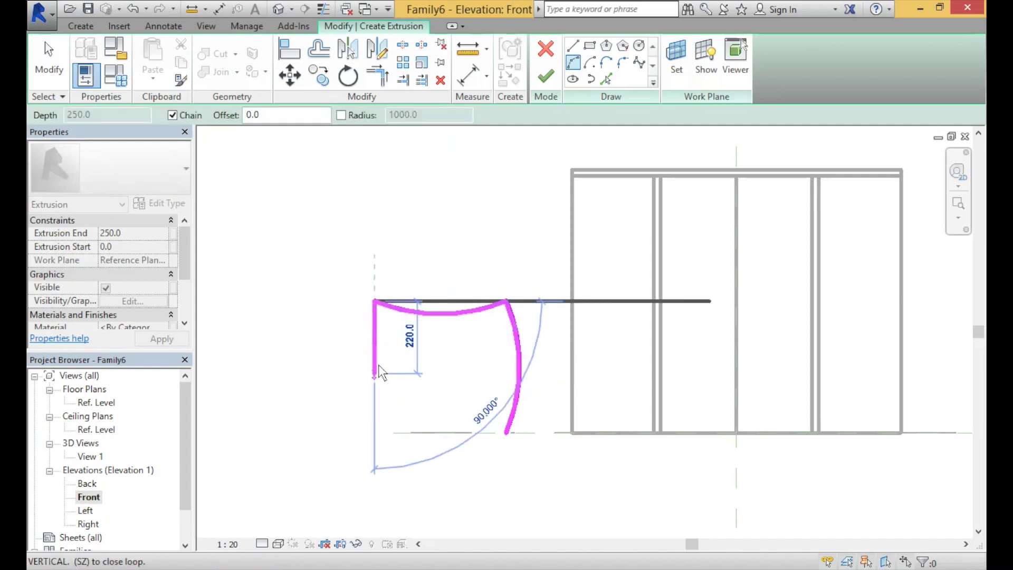
click(375, 432)
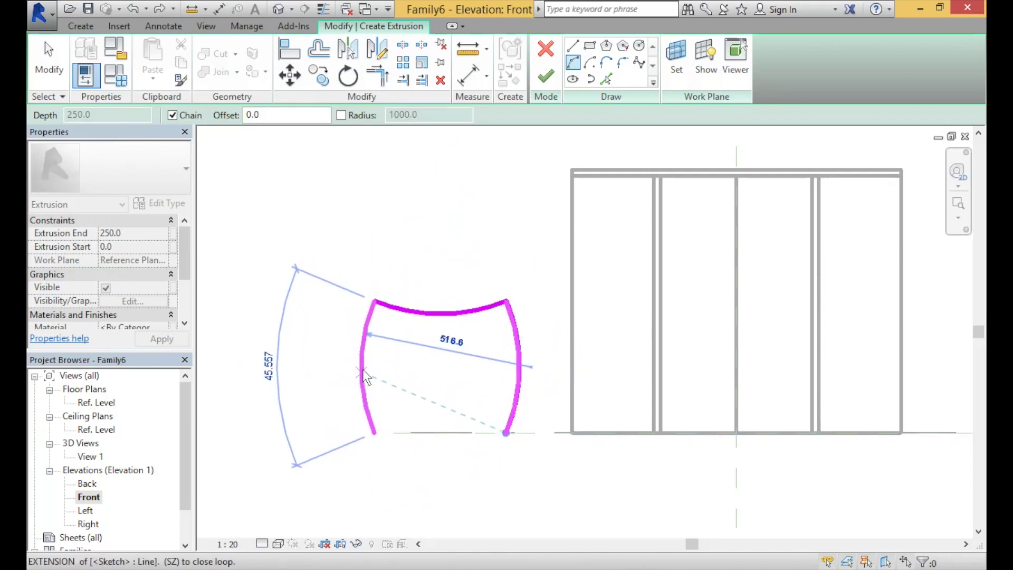
click(363, 369)
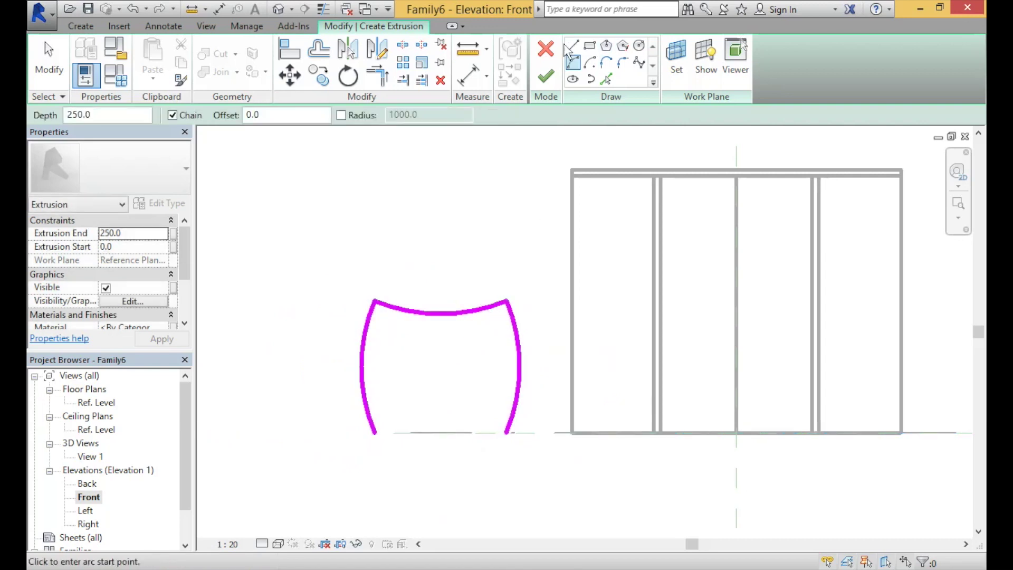
Step: Close the seat profile with a straight base line along Ref. Level and finish the extrusion at 250 mm depth
click(571, 53)
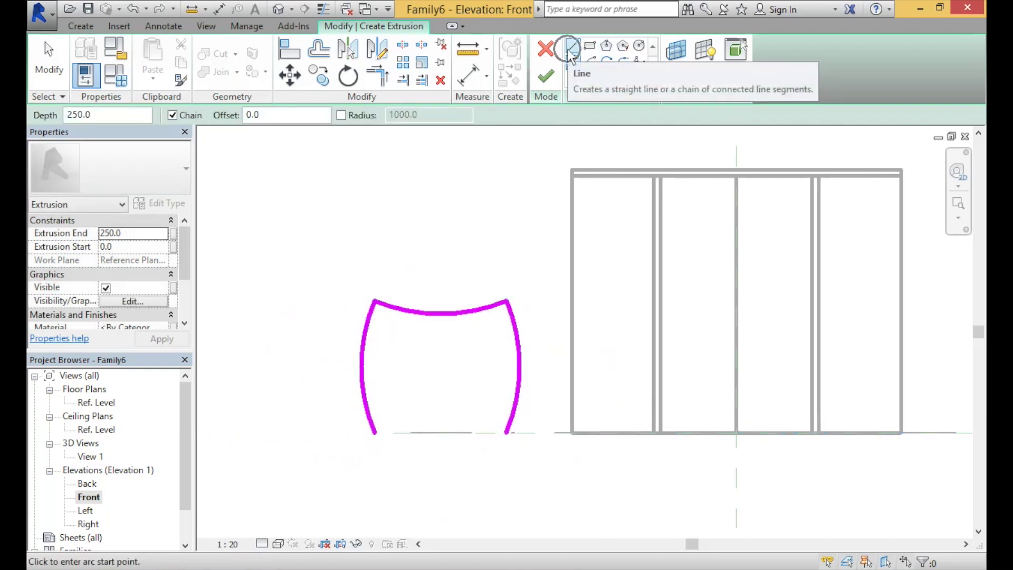
click(377, 435)
click(507, 433)
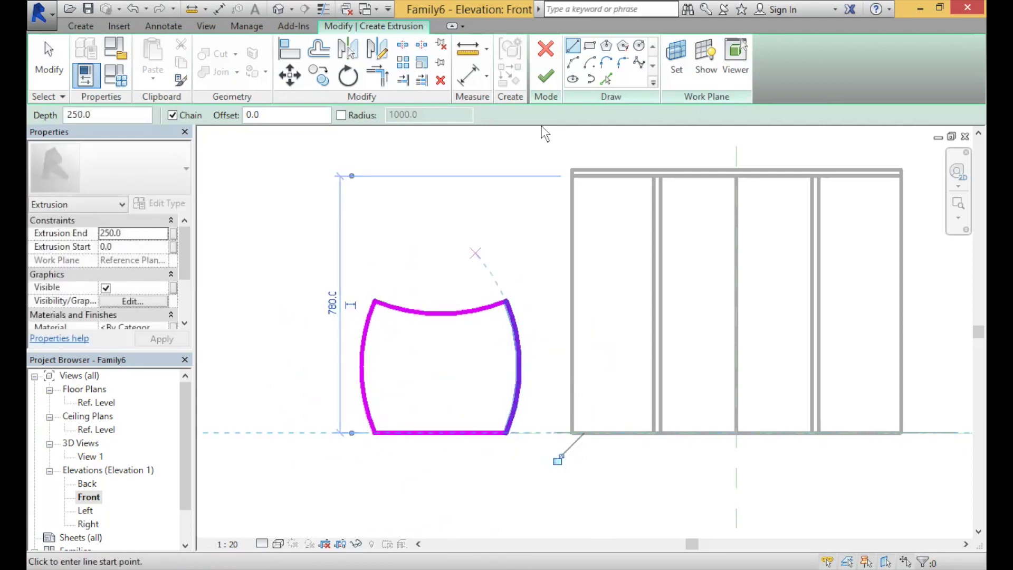
click(548, 78)
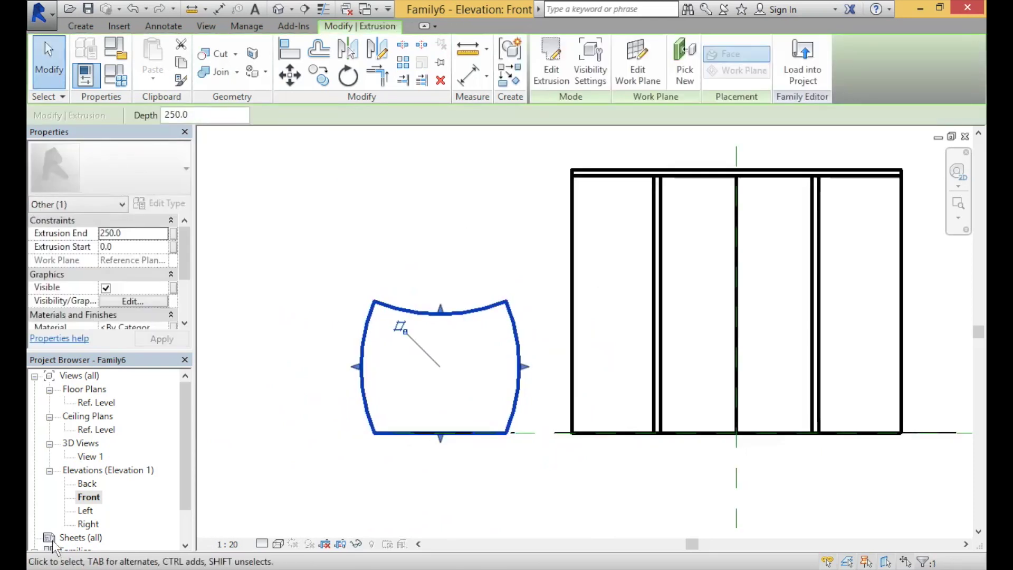
Step: Stretch the seat extrusion in the Left elevation to both outer ends of the table, from -1500 to 1500 mm, and check it in 3D
double_click(84, 510)
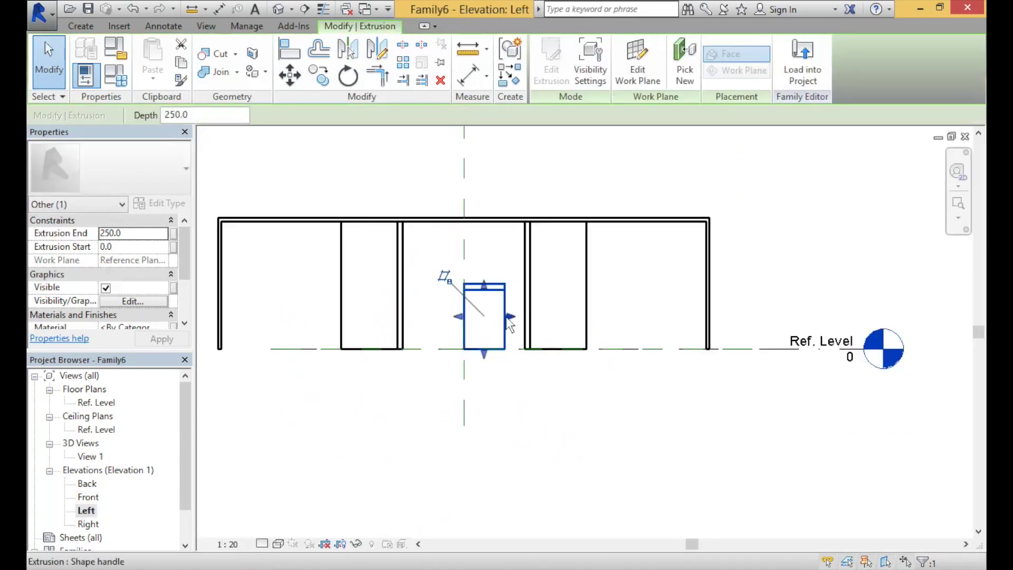
drag(515, 323, 715, 329)
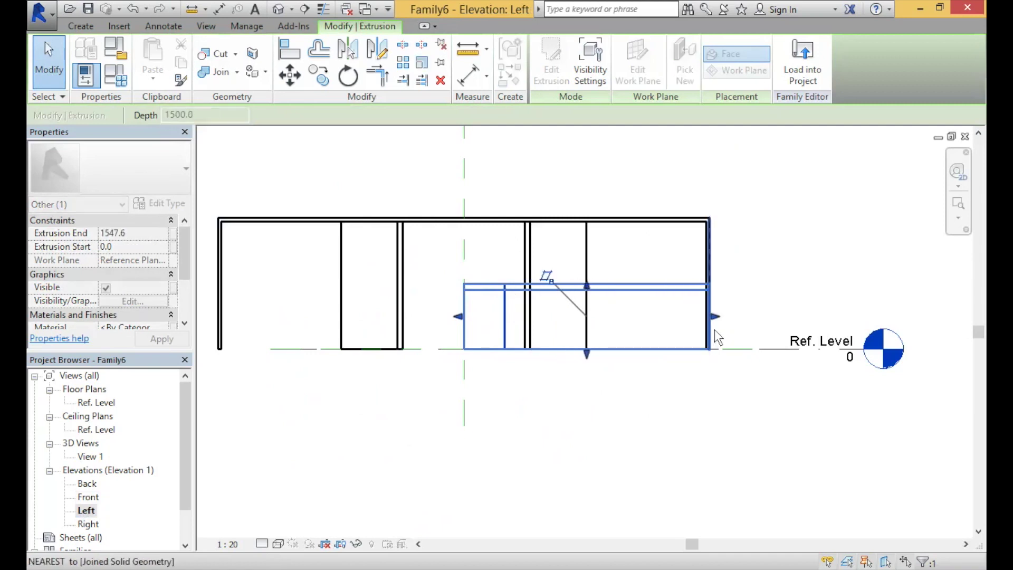
drag(457, 316, 216, 324)
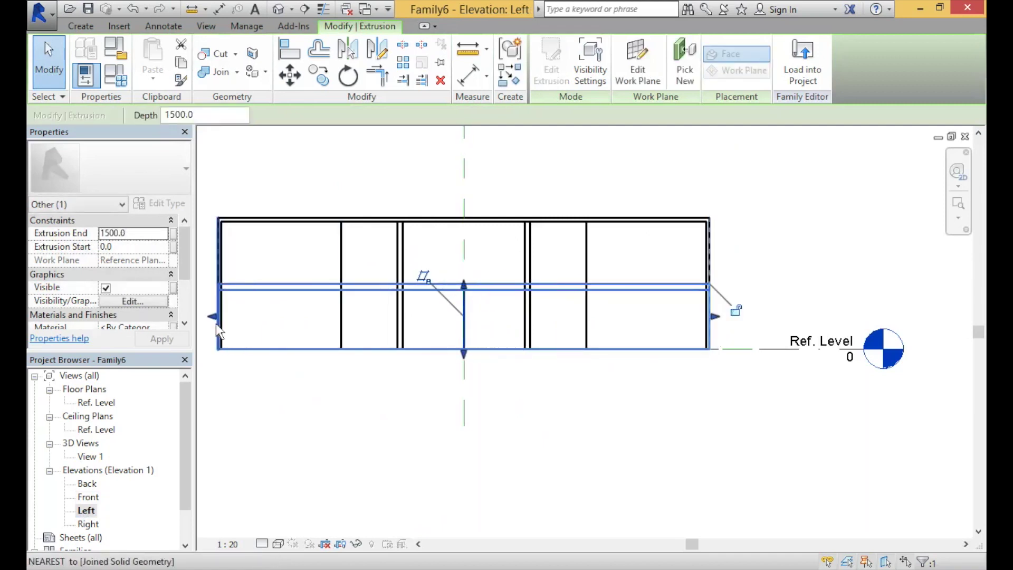
click(808, 276)
double_click(97, 456)
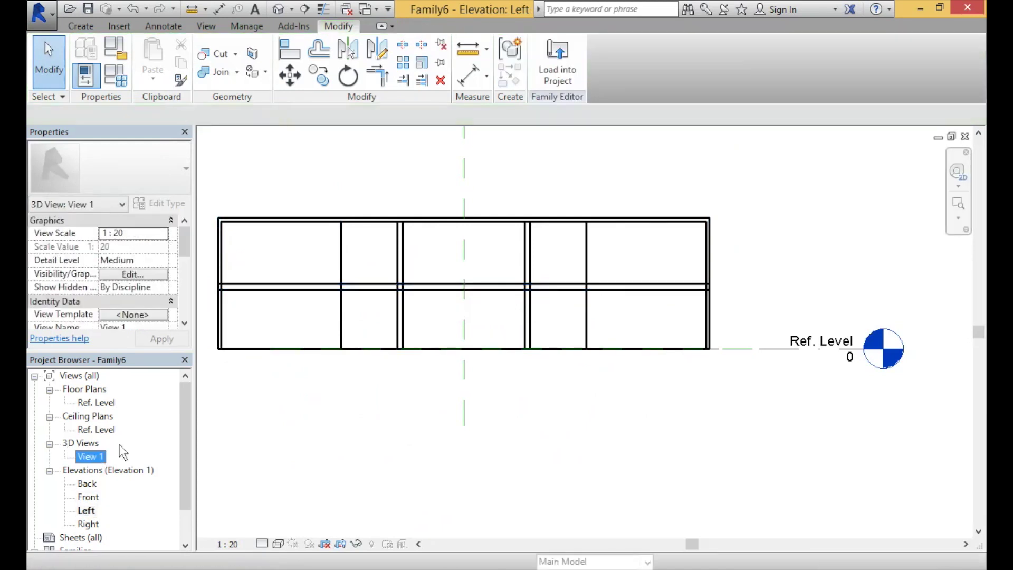
shift+middle_drag(782, 286, 811, 138)
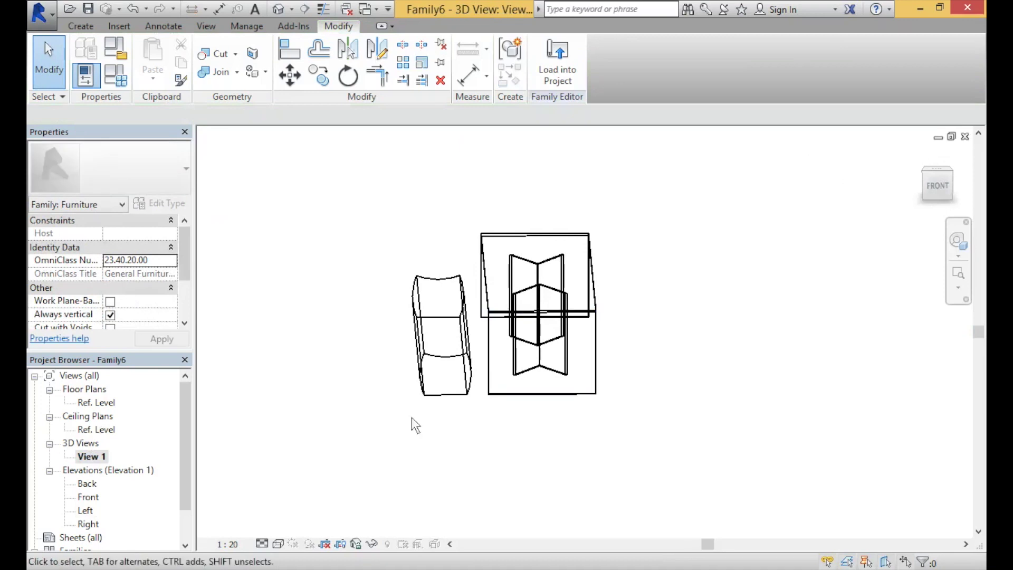
Step: Mirror the seat extrusion about the table's lengthwise center reference plane in the Ref. Level plan, and check both benches in 3D
double_click(92, 402)
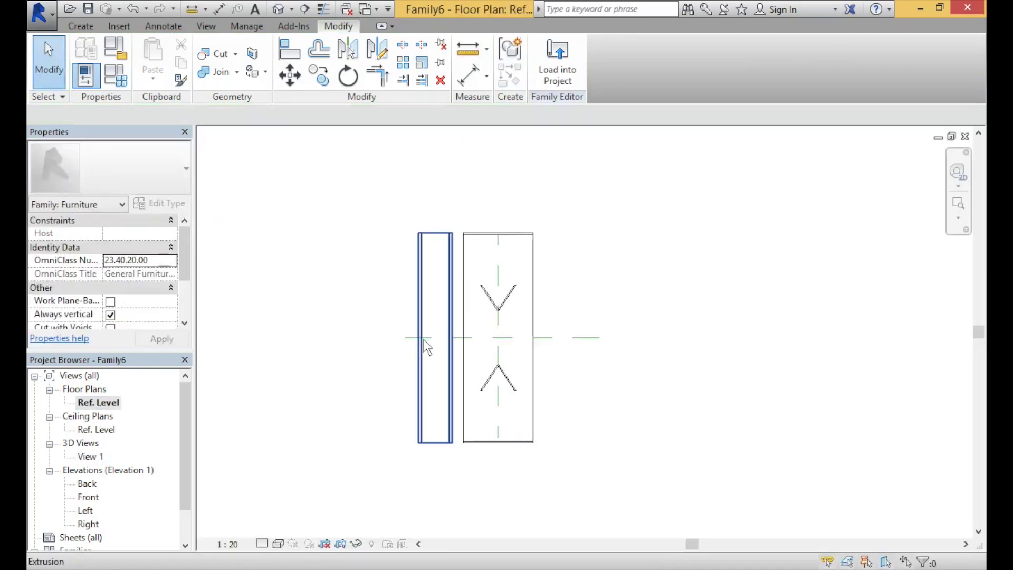
scroll(427, 342, up, 1)
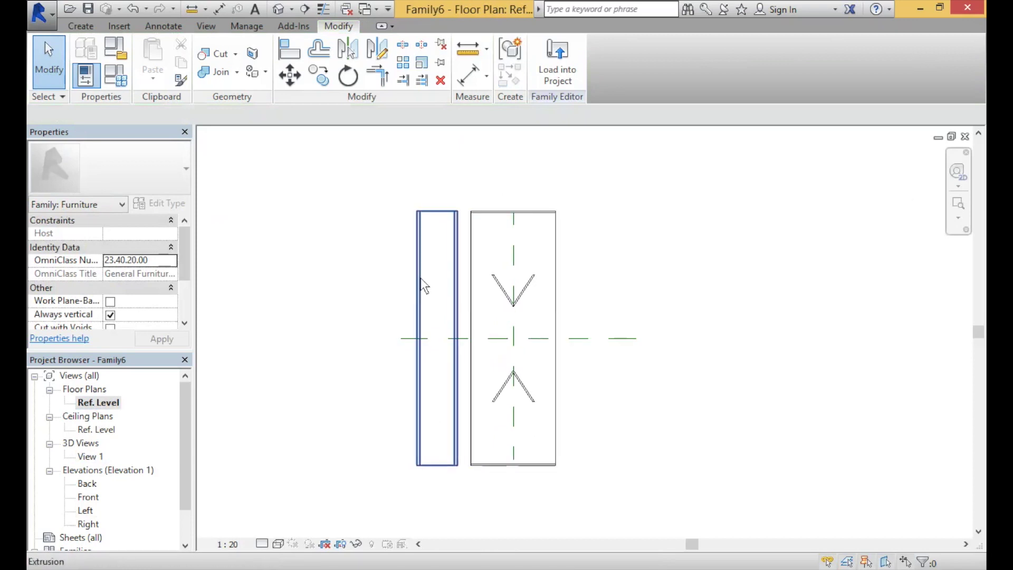
click(407, 303)
click(347, 49)
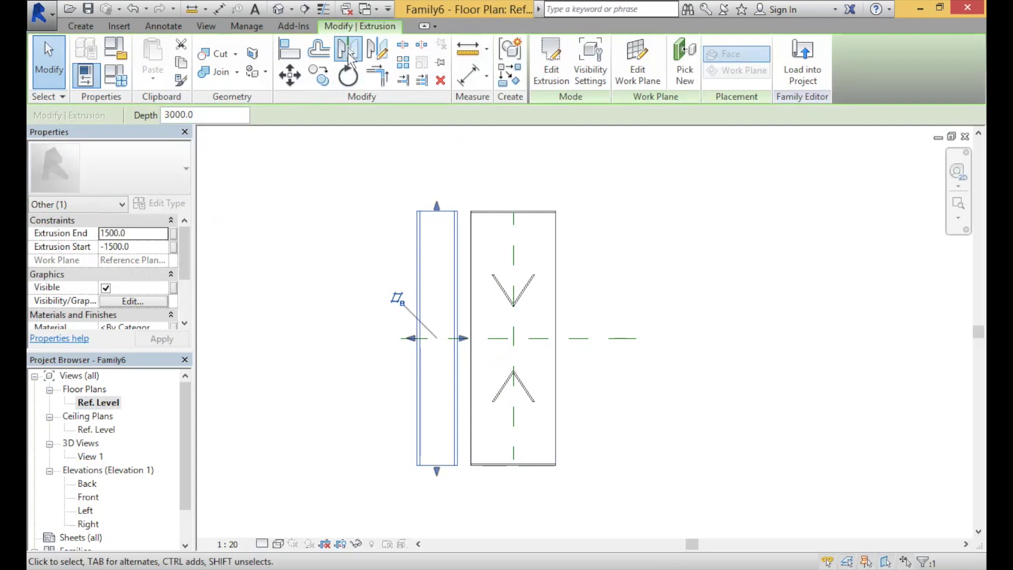
click(511, 264)
click(677, 362)
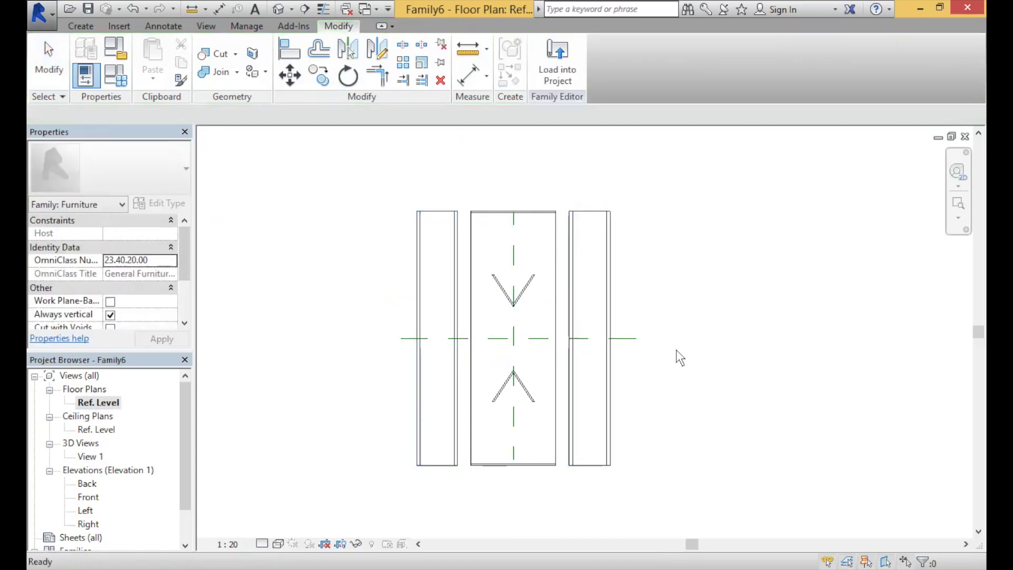
middle_drag(658, 338, 577, 229)
middle_drag(656, 358, 709, 464)
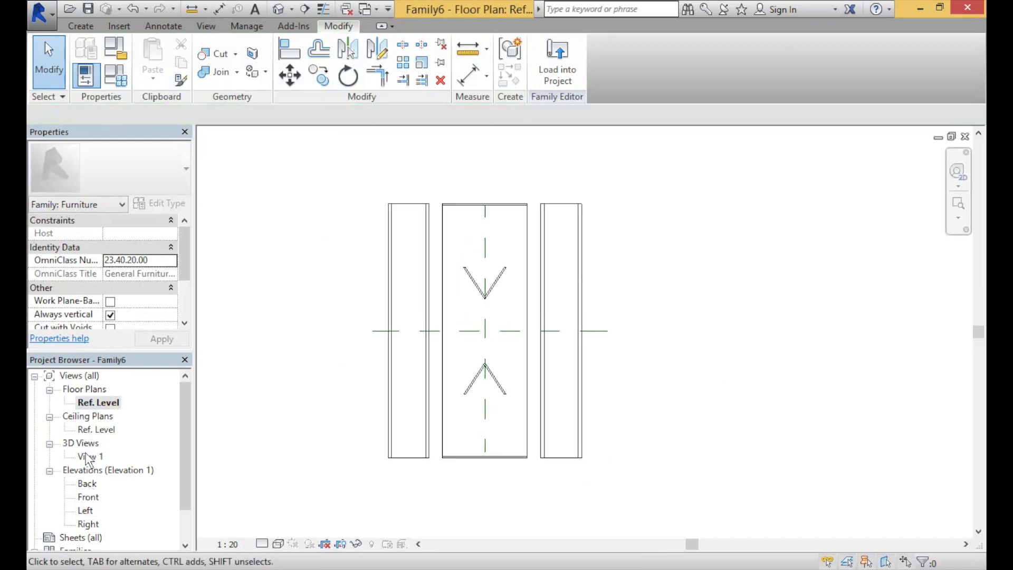
double_click(88, 457)
shift+middle_drag(816, 175, 780, 191)
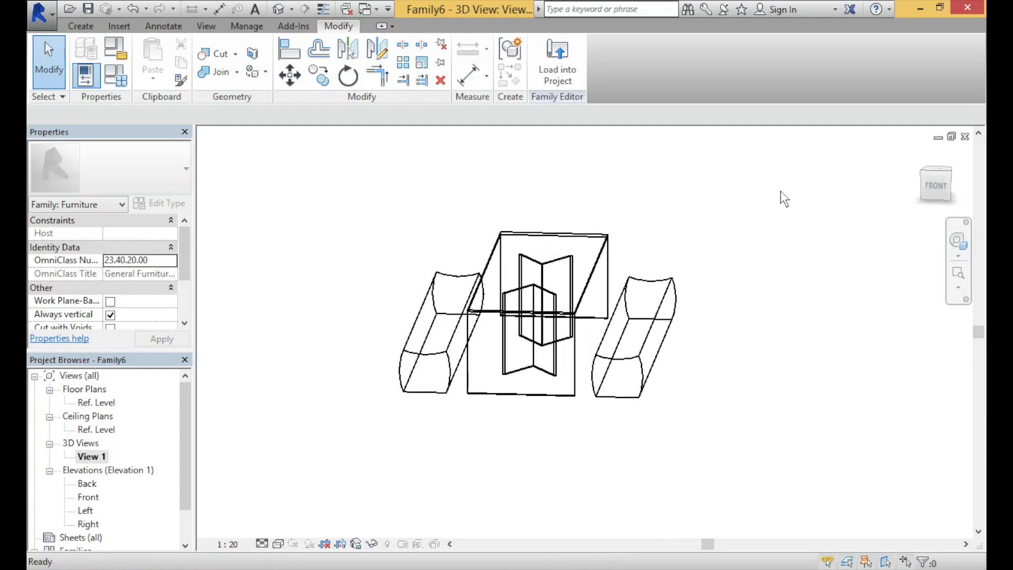
click(58, 22)
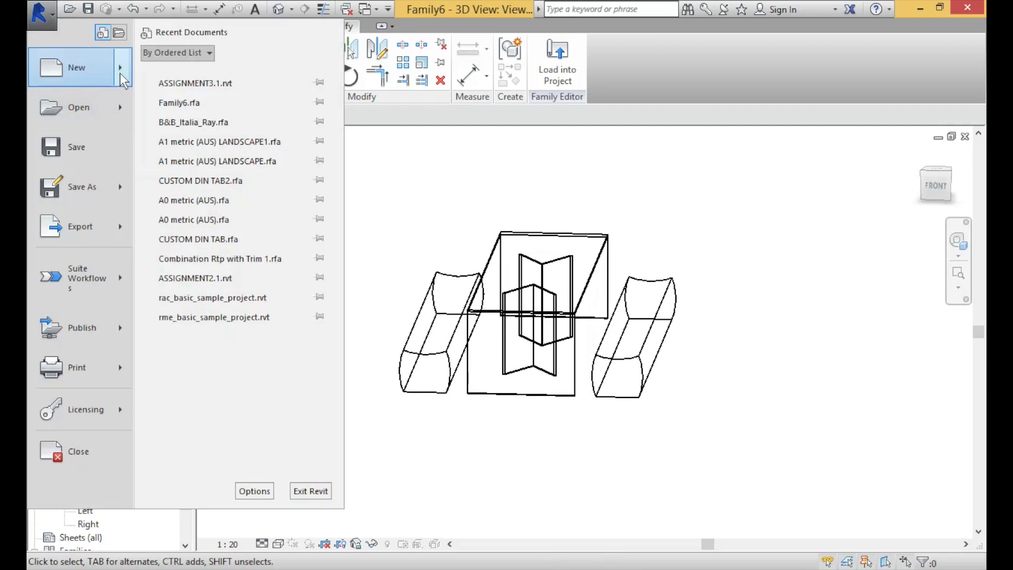
mouse_move(120, 74)
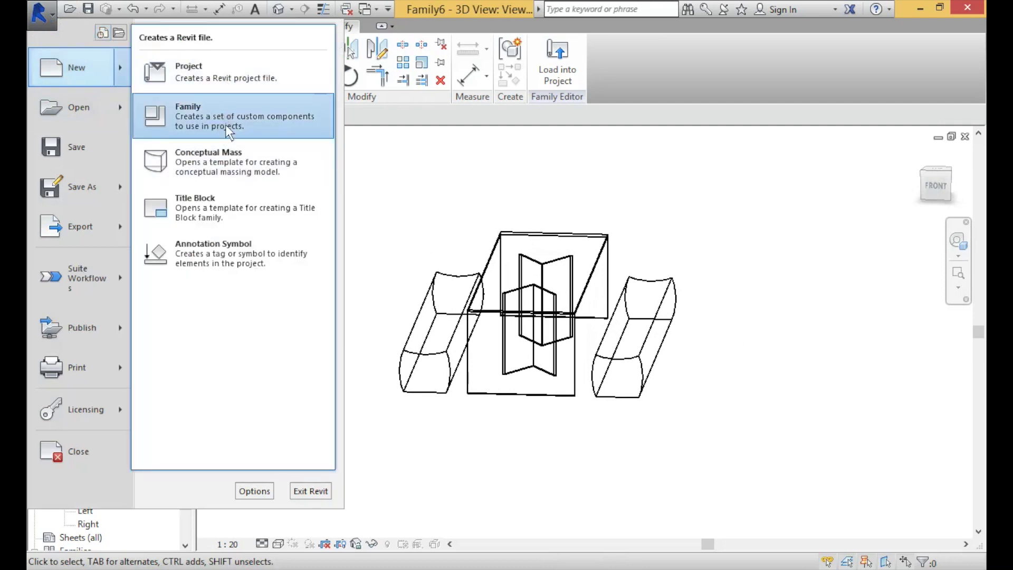
click(605, 190)
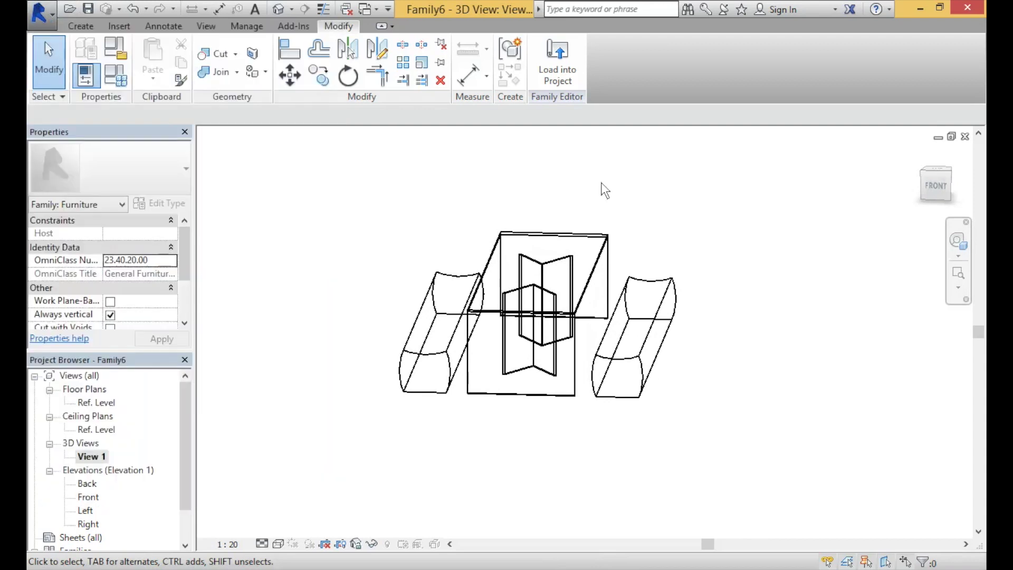
shift+middle_drag(377, 212, 591, 221)
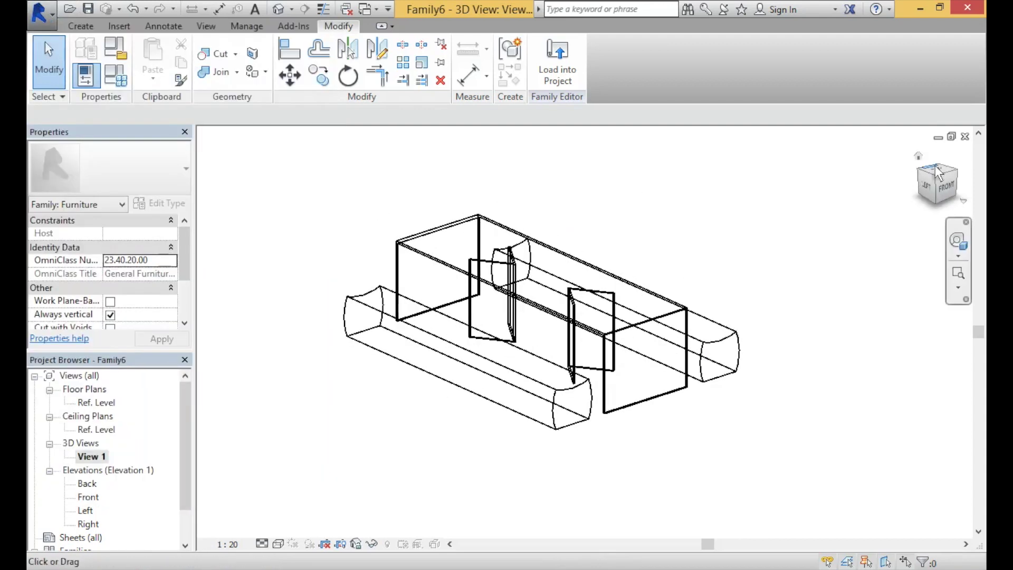
Step: In the Ref. Level plan, pull the tabletop extrusion clear of the benches, its near edge about 1600 mm from the center plane
double_click(107, 402)
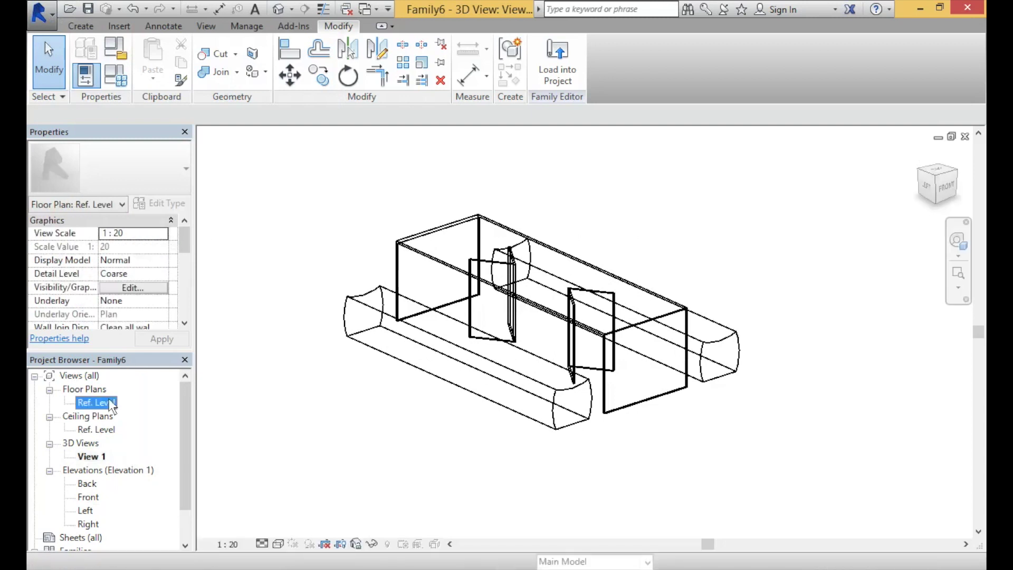
scroll(470, 322, up, 4)
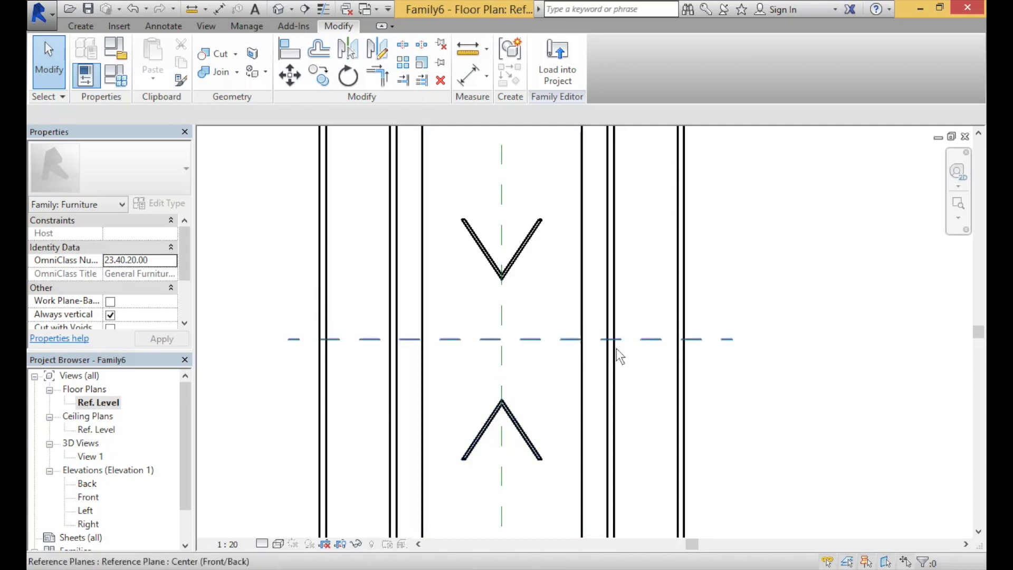
scroll(574, 322, down, 3)
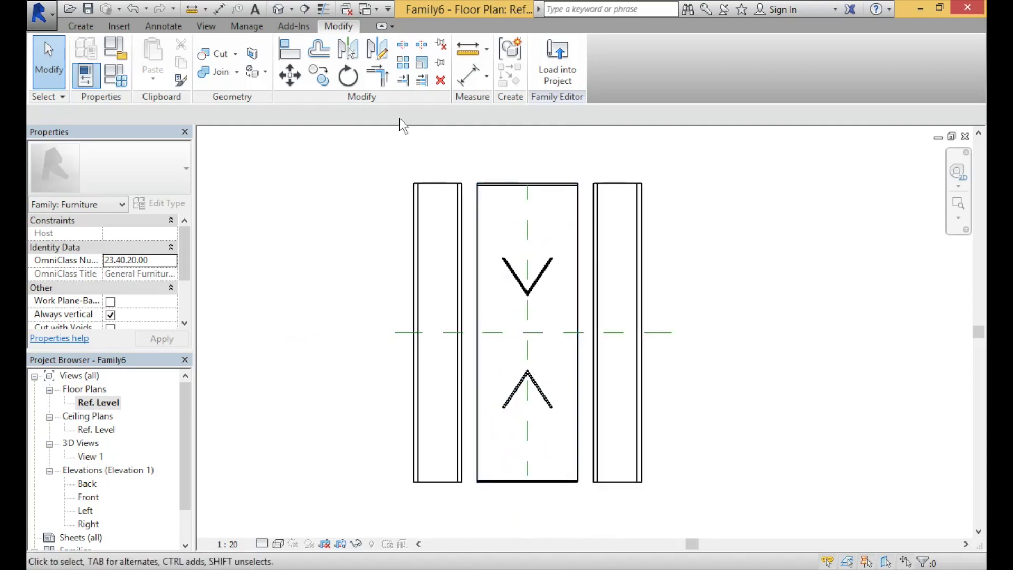
drag(575, 214, 780, 207)
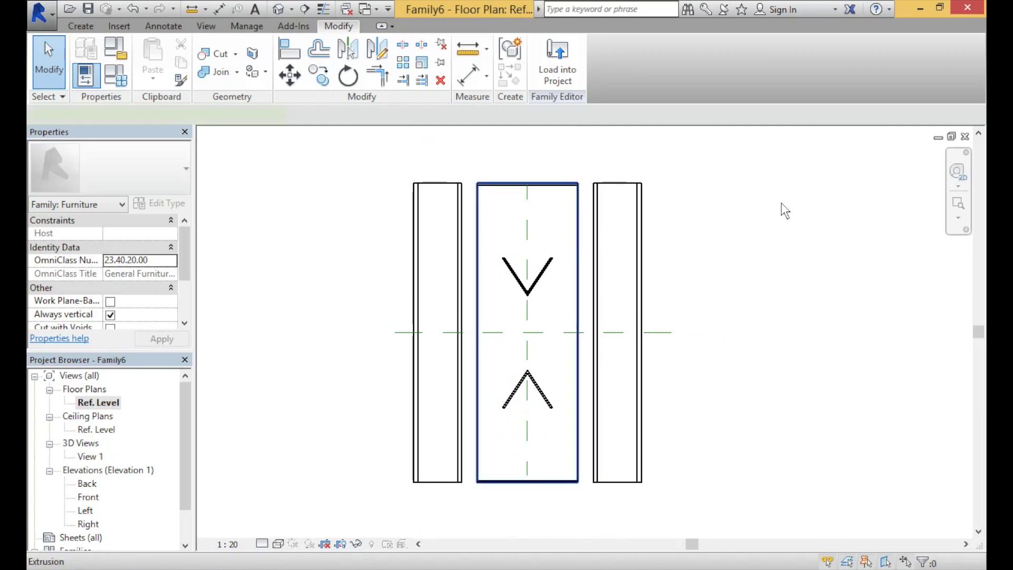
Step: Move the tabletop by its outer edge midpoint onto the end of the Center (Front/Back) reference plane
click(279, 75)
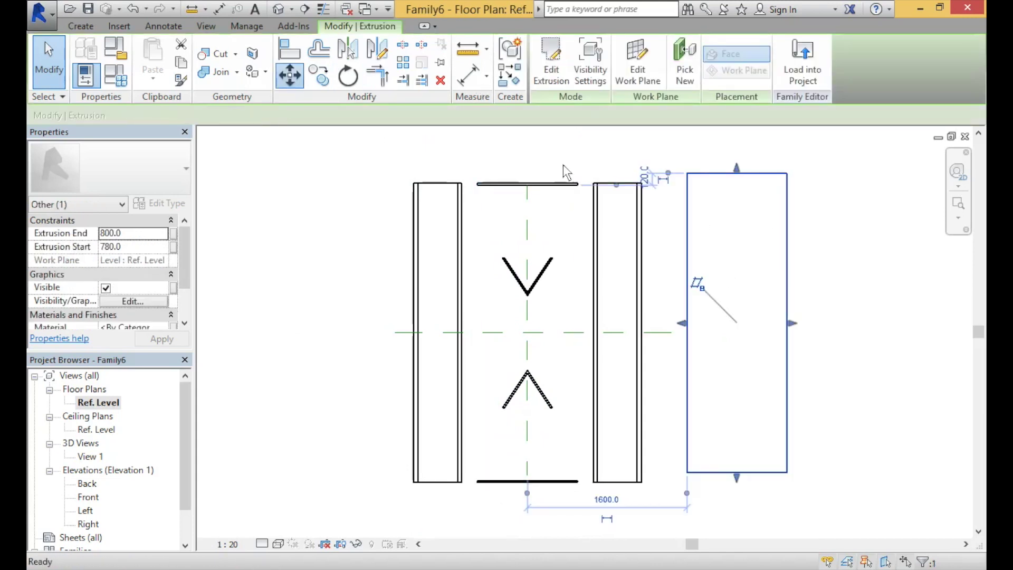
click(788, 323)
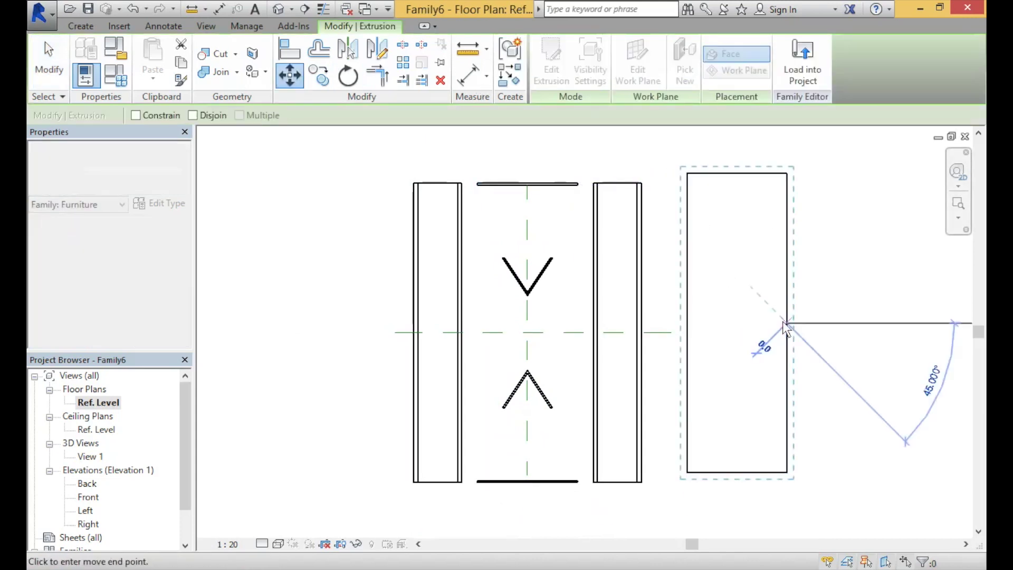
click(670, 333)
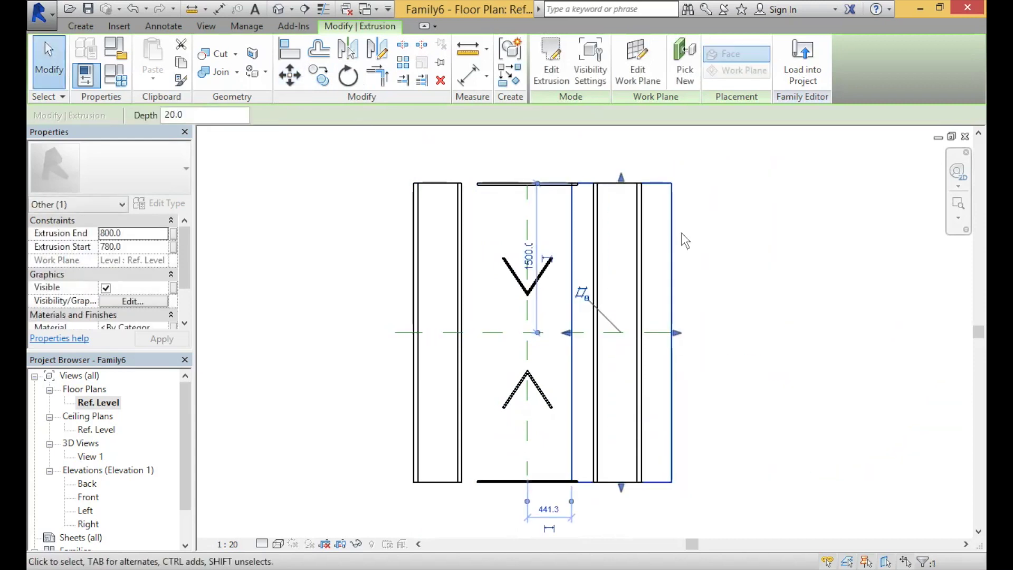
Step: Move the tabletop horizontally outward past the right bench, its near edge about 1341 mm from the lengthwise center plane
key(Escape)
key(m)
key(v)
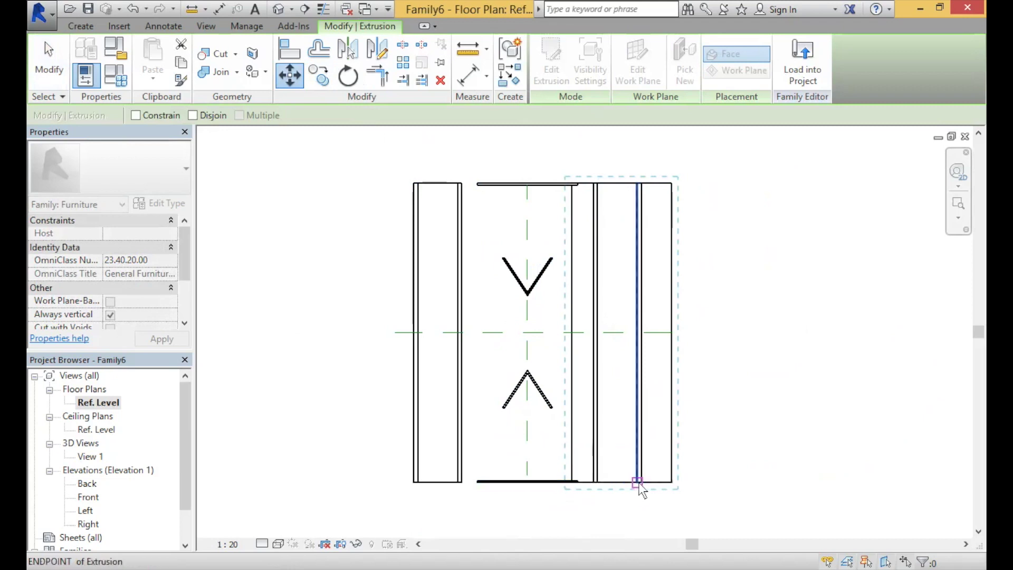
click(672, 332)
click(760, 332)
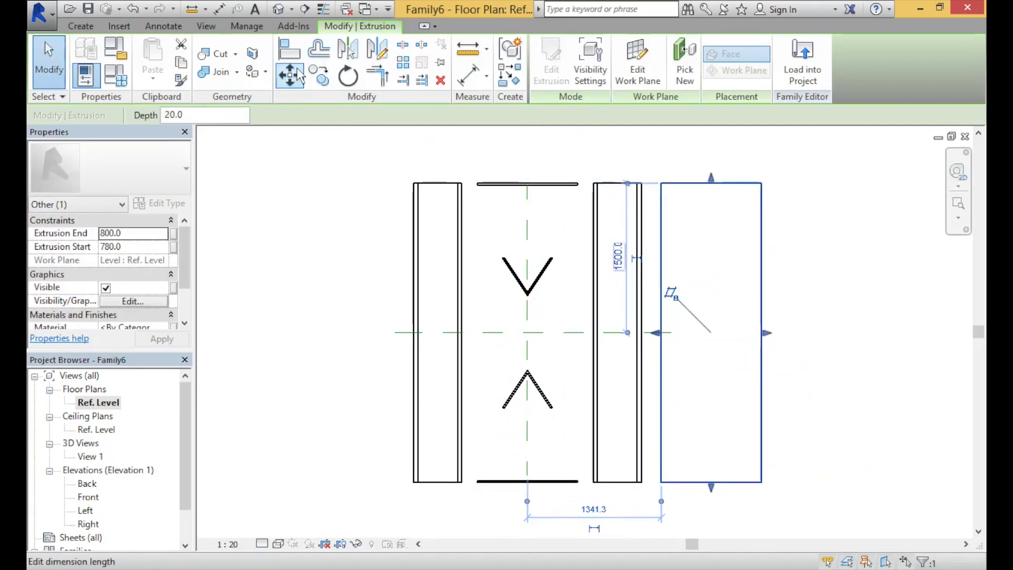
Step: Move the tabletop by the midpoint of its short edge back onto the lengthwise center reference plane, between the two benches
key(m)
key(v)
click(711, 481)
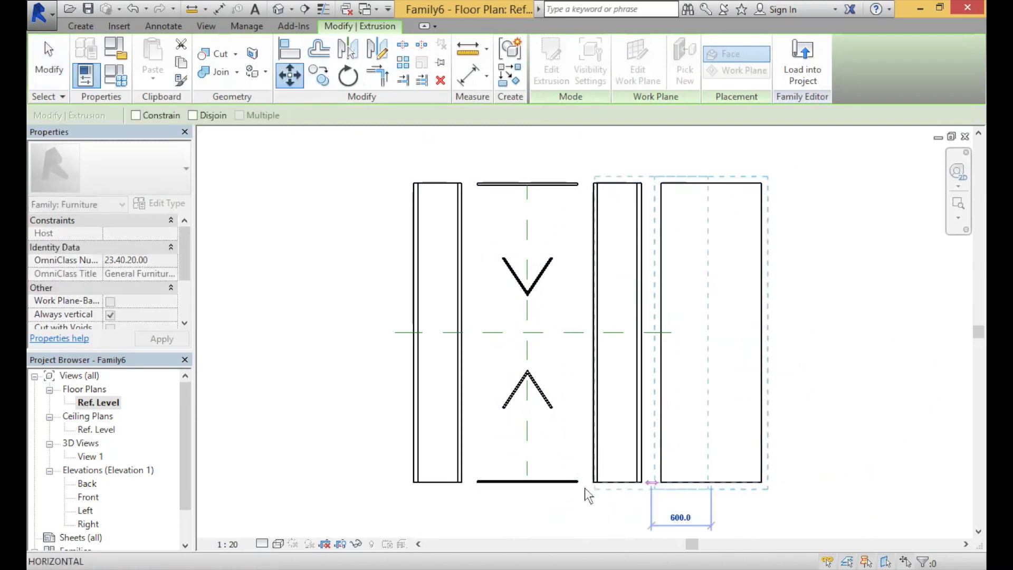
click(529, 481)
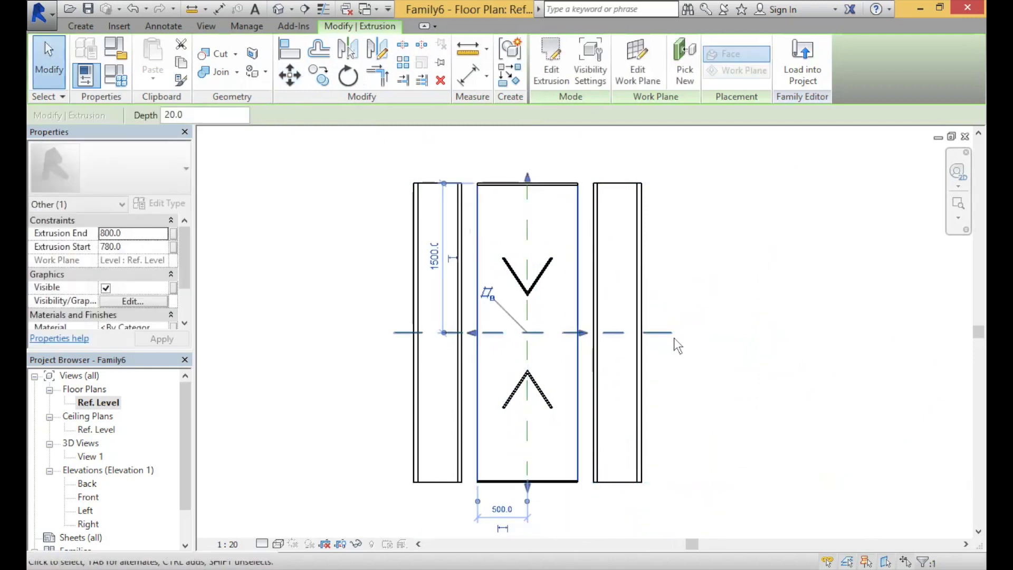
click(726, 235)
middle_drag(672, 206, 784, 227)
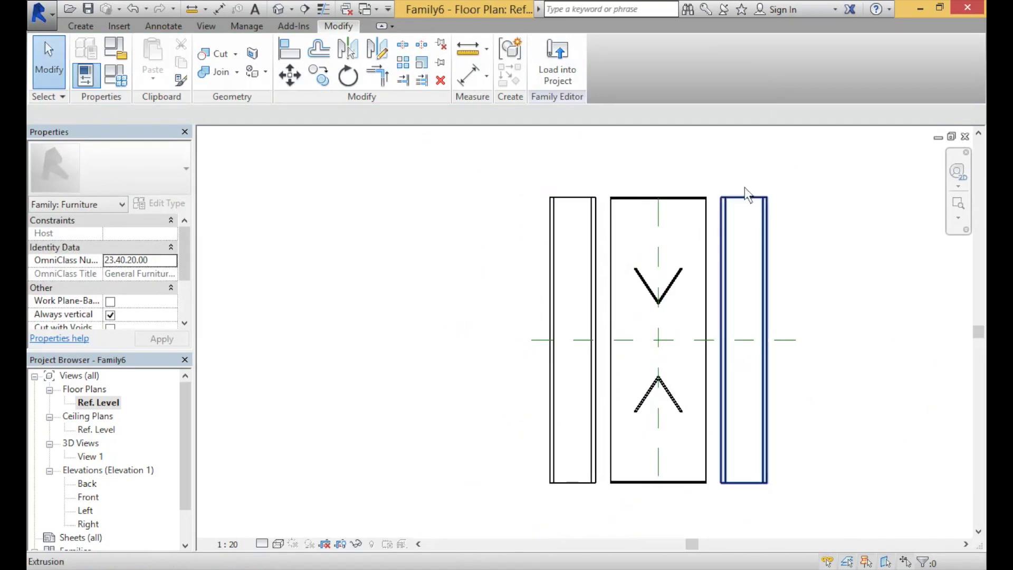
Step: Look at which open projects and families the table set can be loaded into, without loading it
click(563, 55)
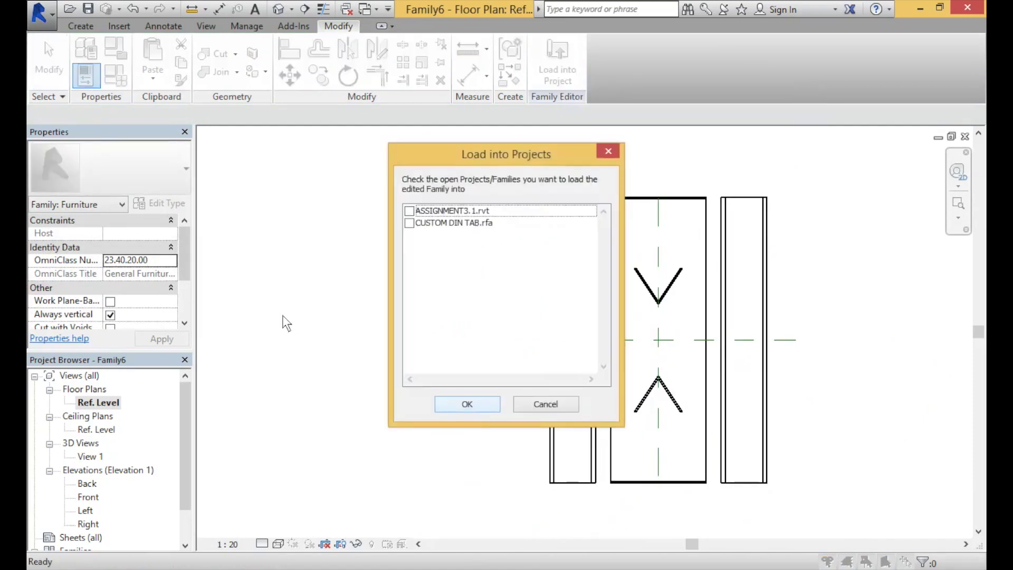
click(544, 404)
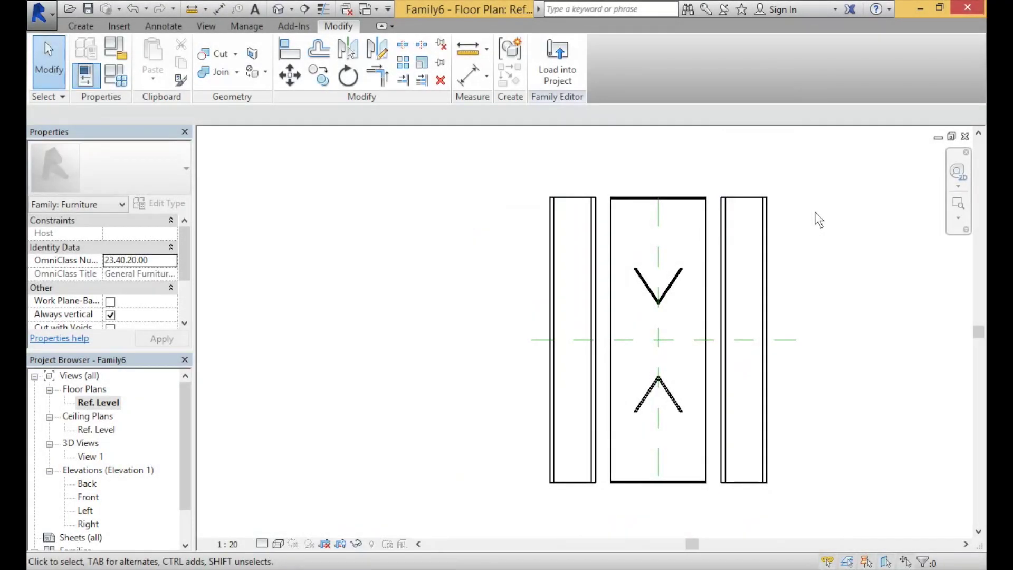